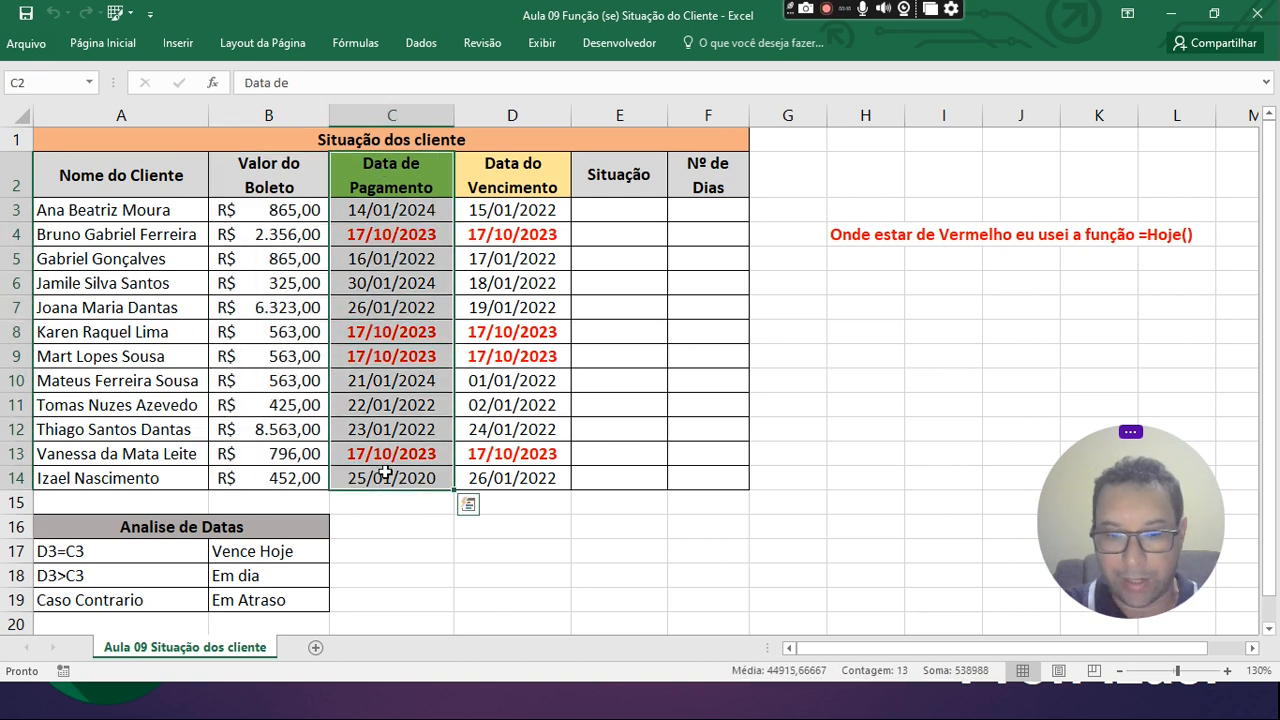
- Examine the payment and due date columns, the empty Situação and Nº de Dias columns, and the Analise de Datas rules
left_click_drag(512, 173, 509, 478)
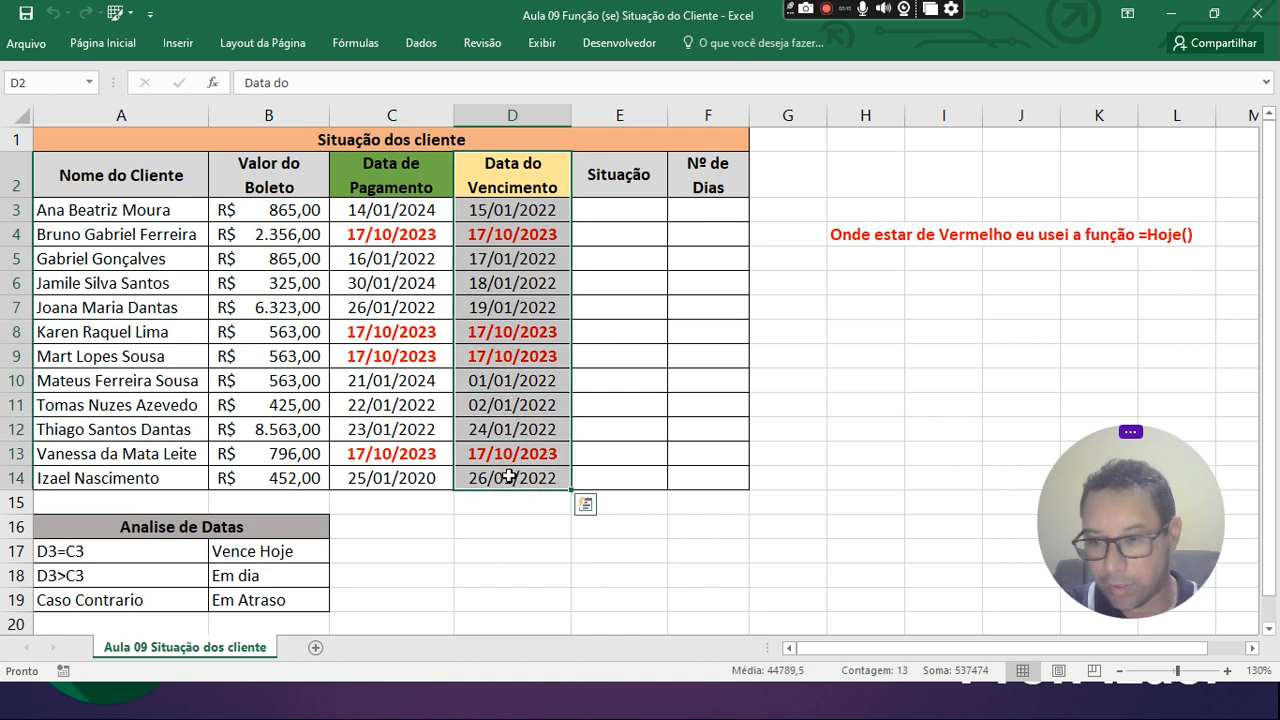
left_click(617, 203)
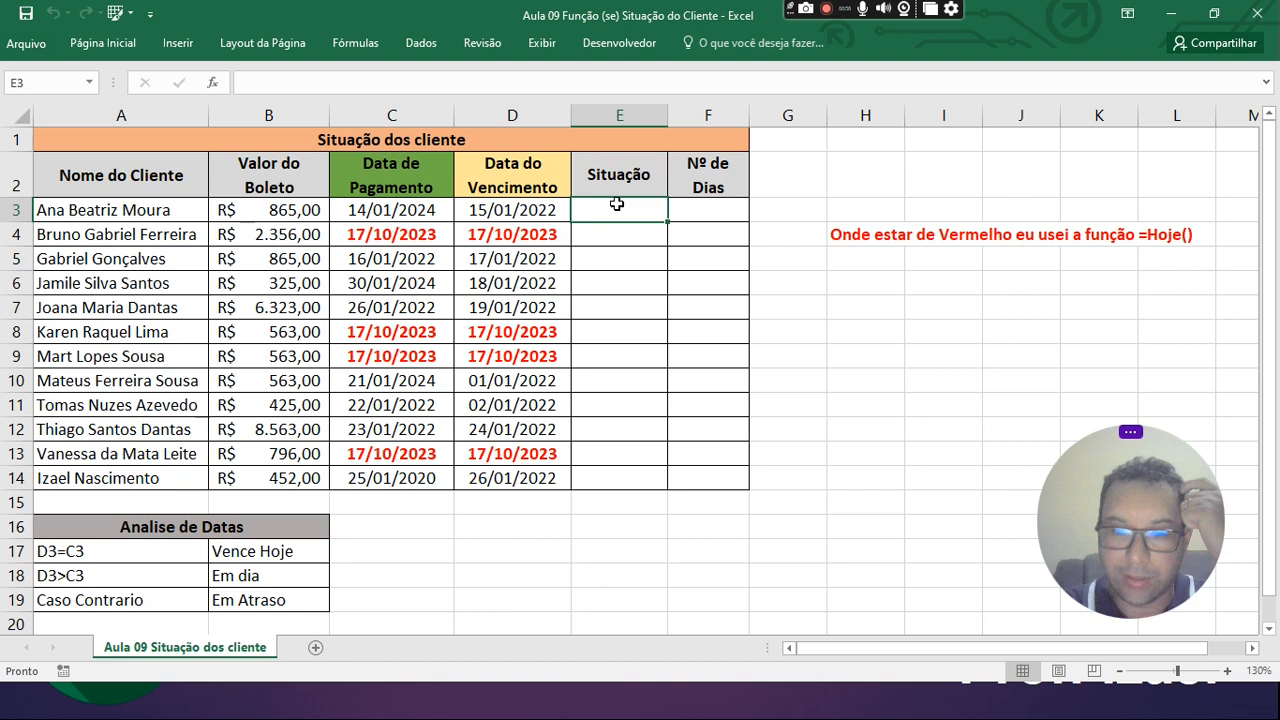
left_click(711, 207)
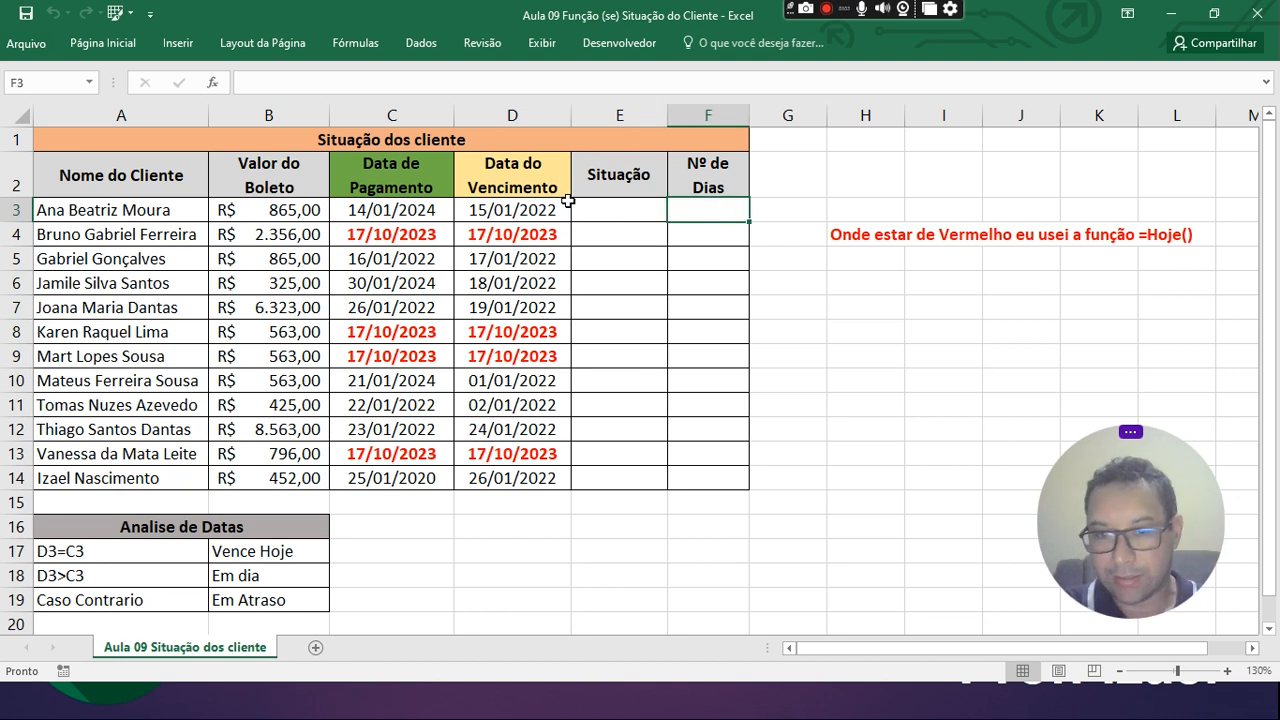
left_click(611, 205)
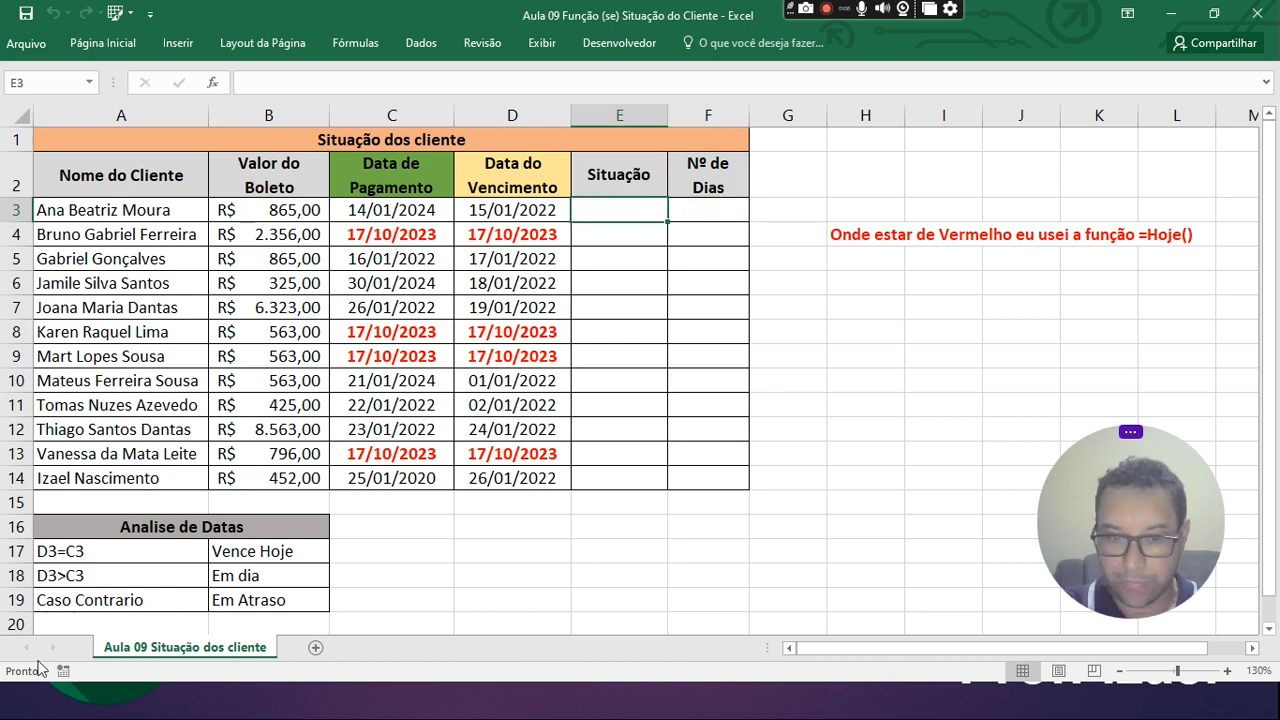
left_click(133, 527)
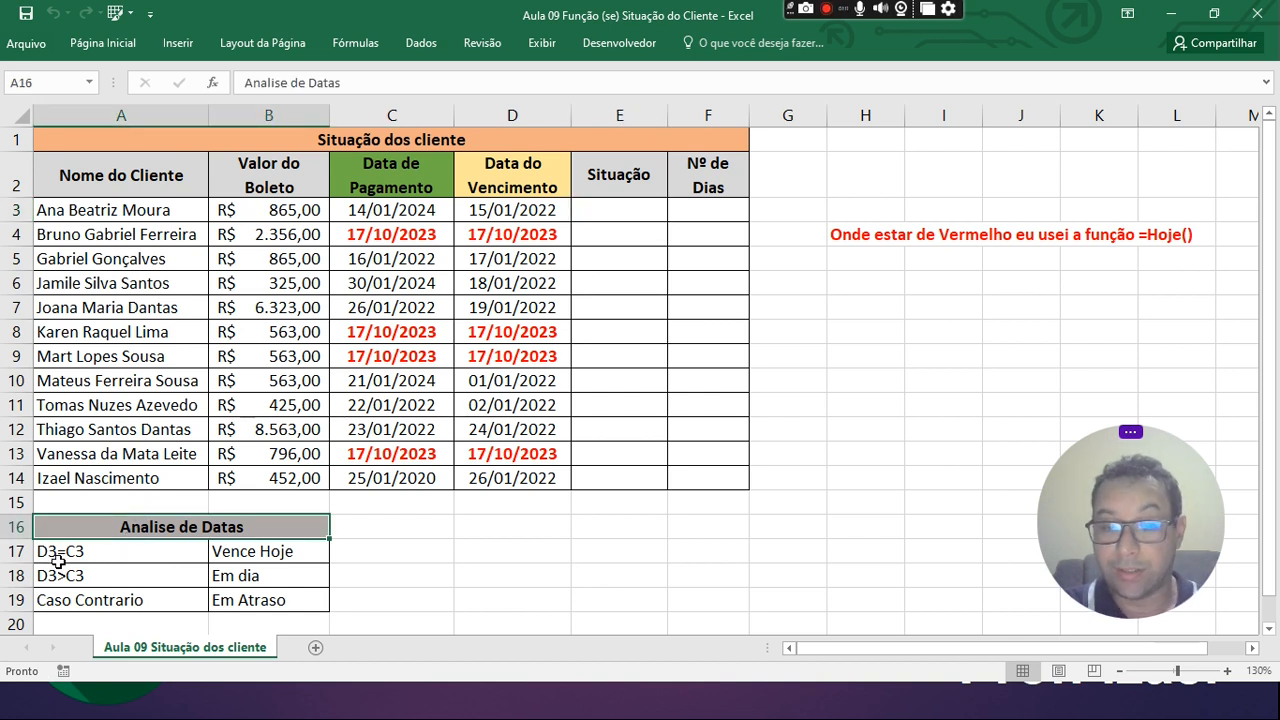
left_click(58, 556)
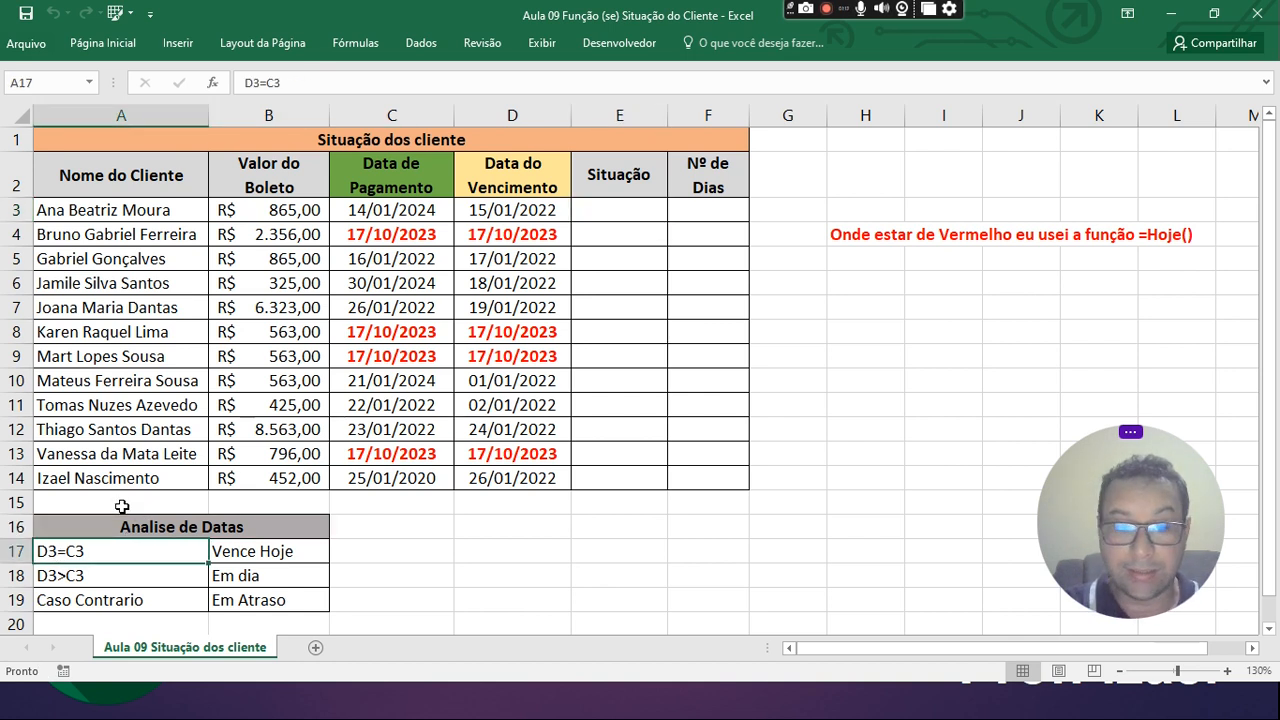
left_click(522, 168)
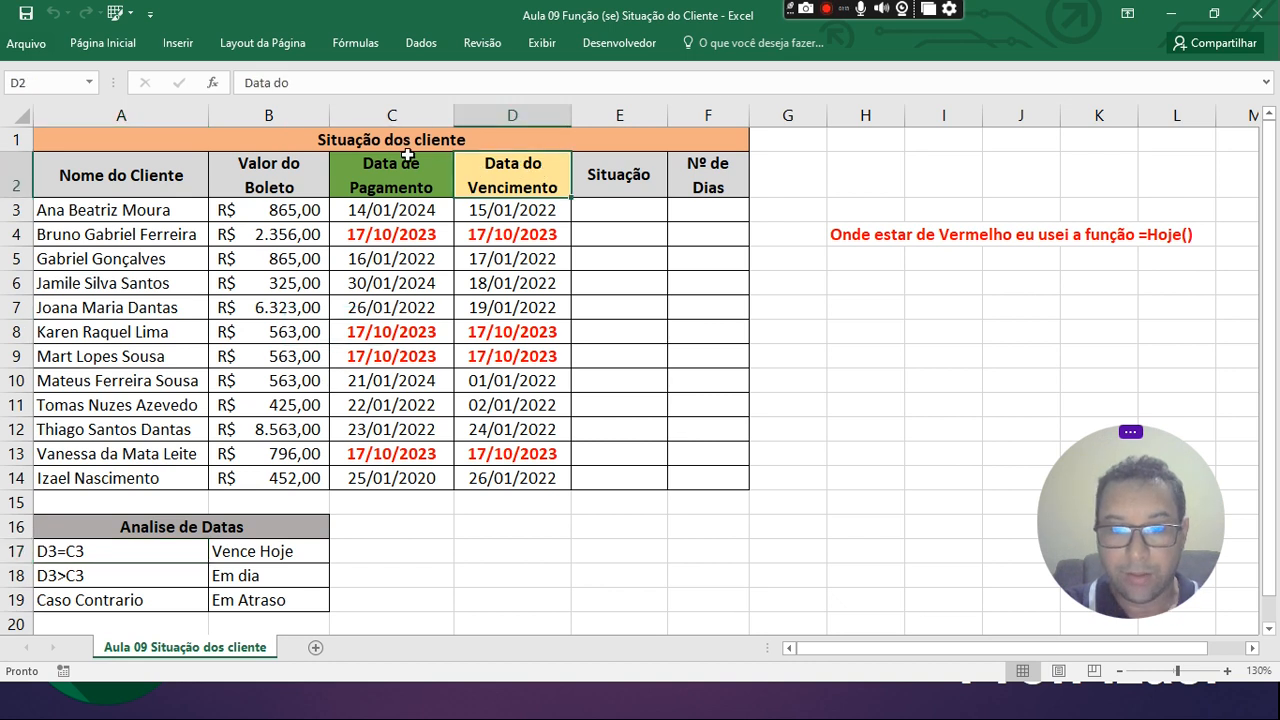
left_click(377, 164)
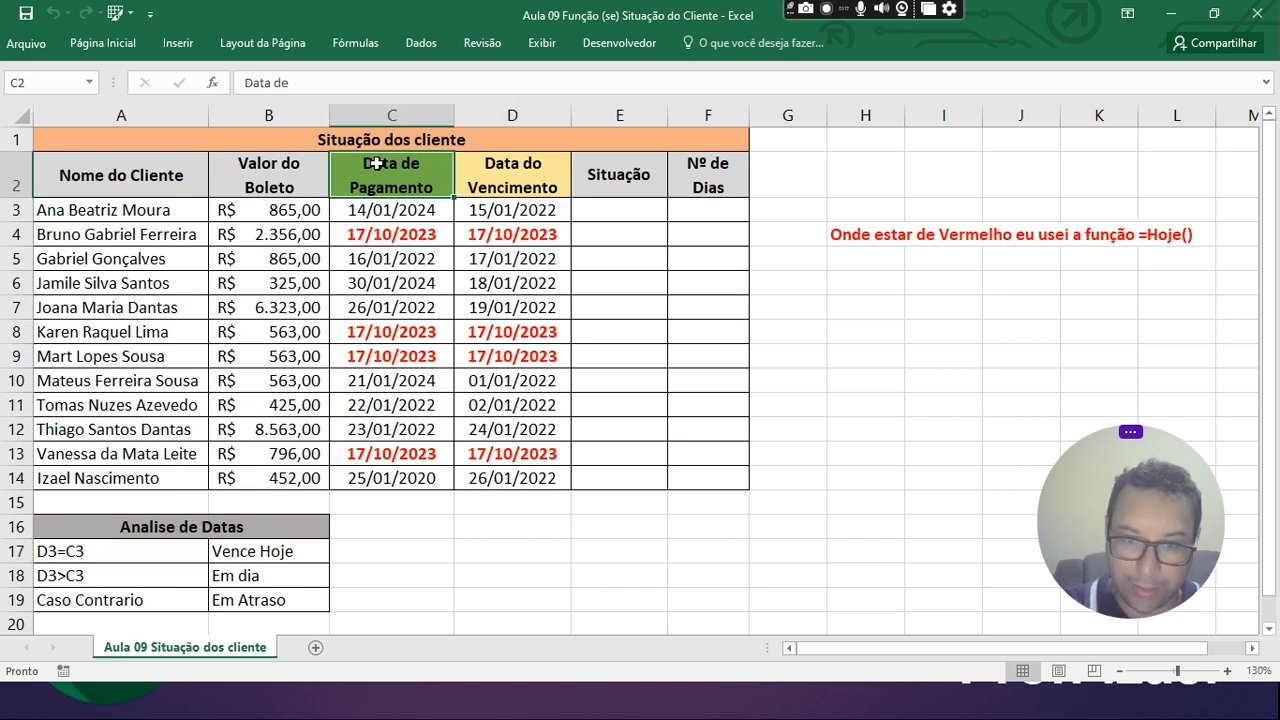
left_click(585, 211)
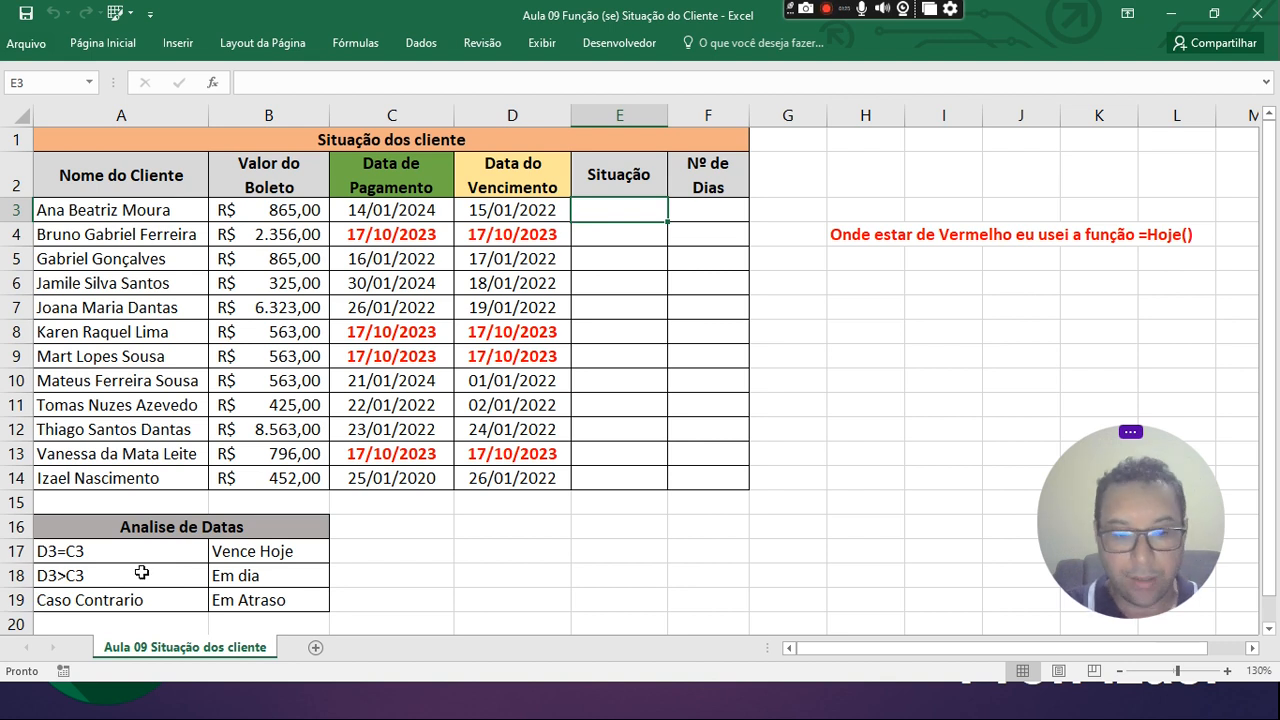
- Compare the due date in D3 with the payment date in C3 to determine the first client's status
left_click(538, 209)
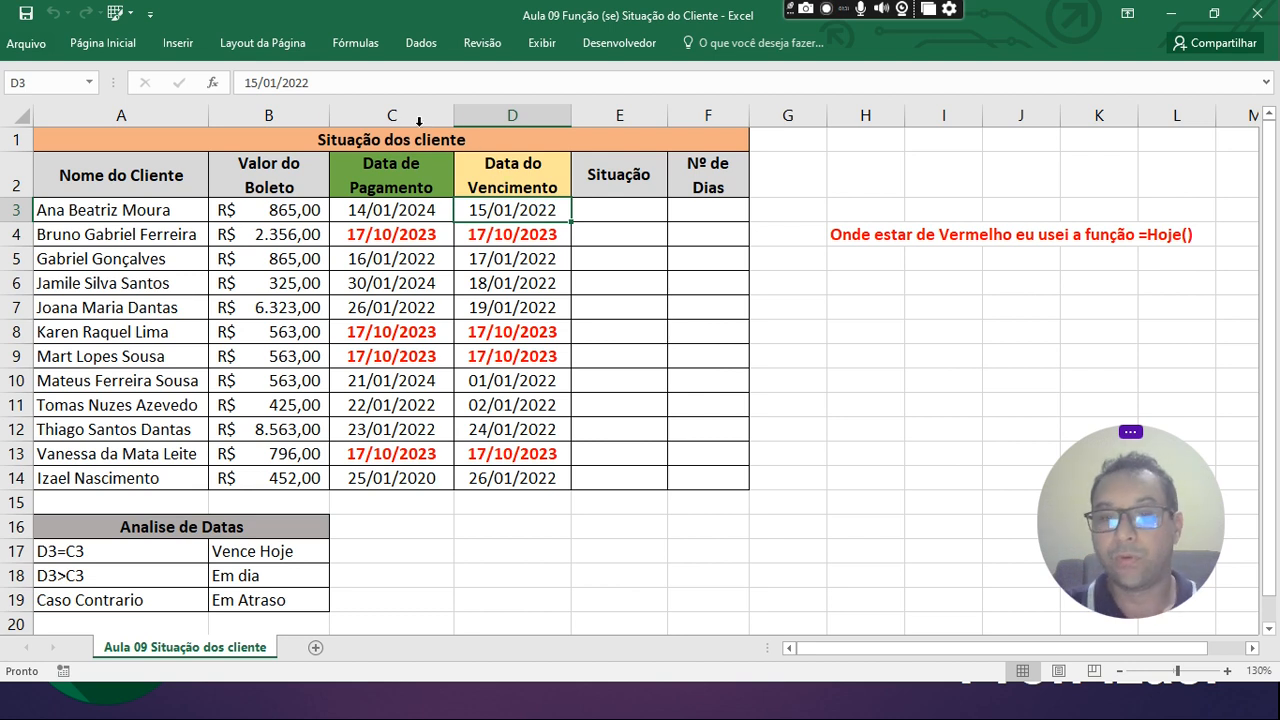
left_click(362, 210)
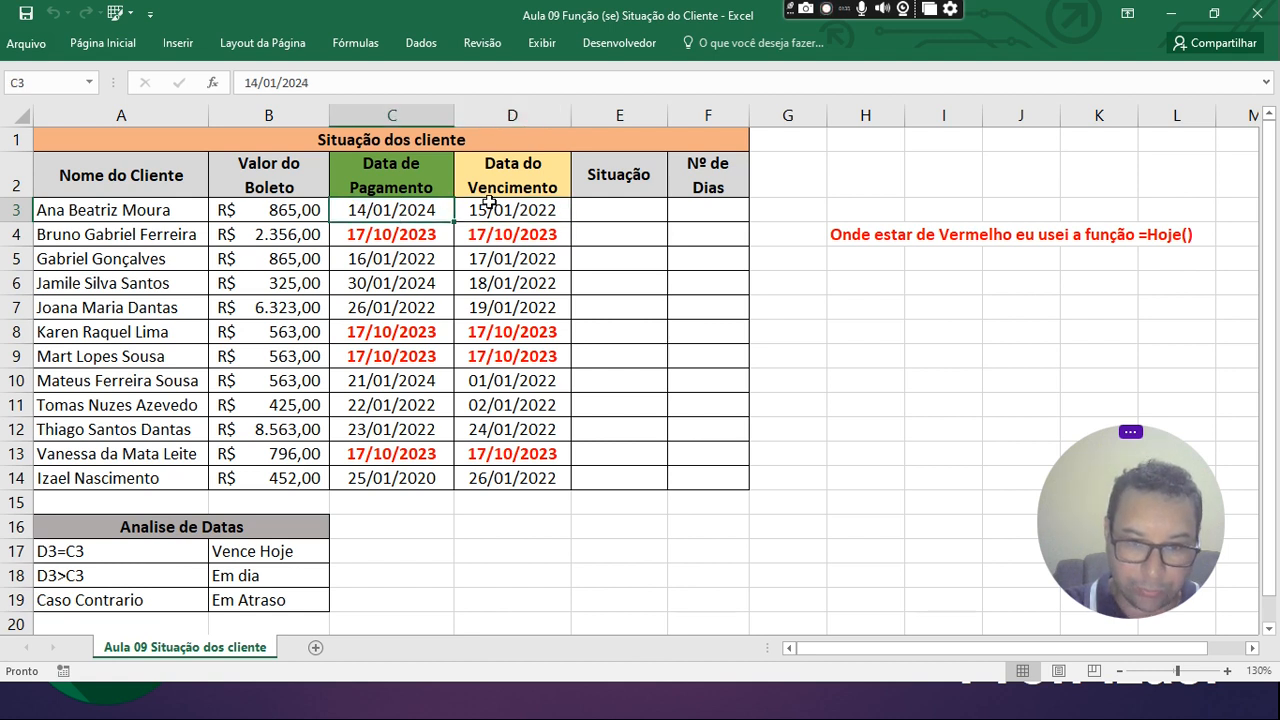
left_click(541, 213)
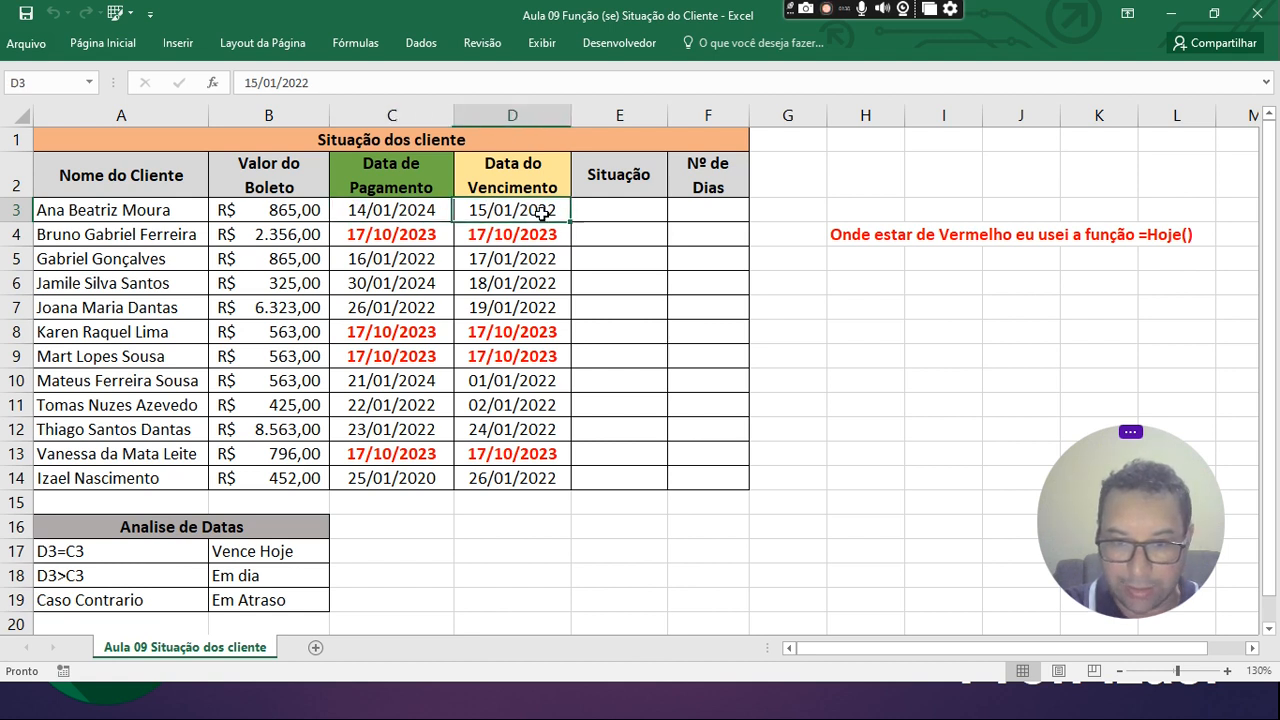
left_click(407, 205)
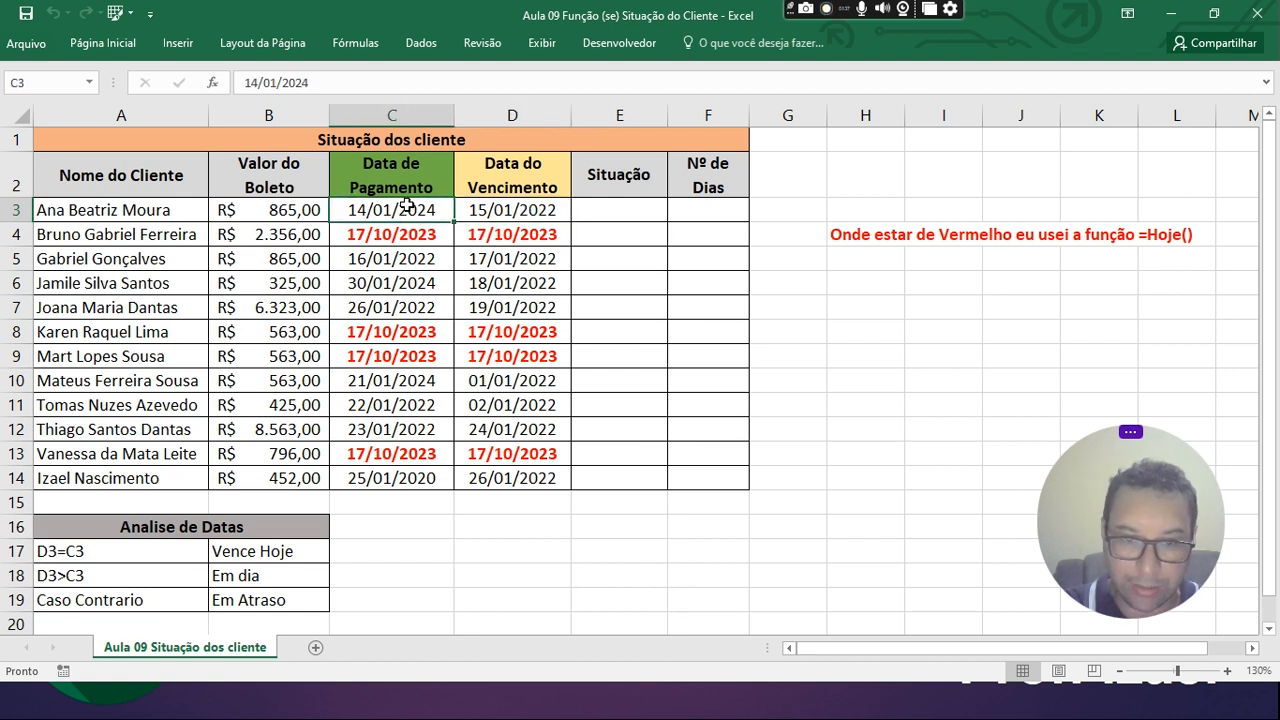
left_click(596, 211)
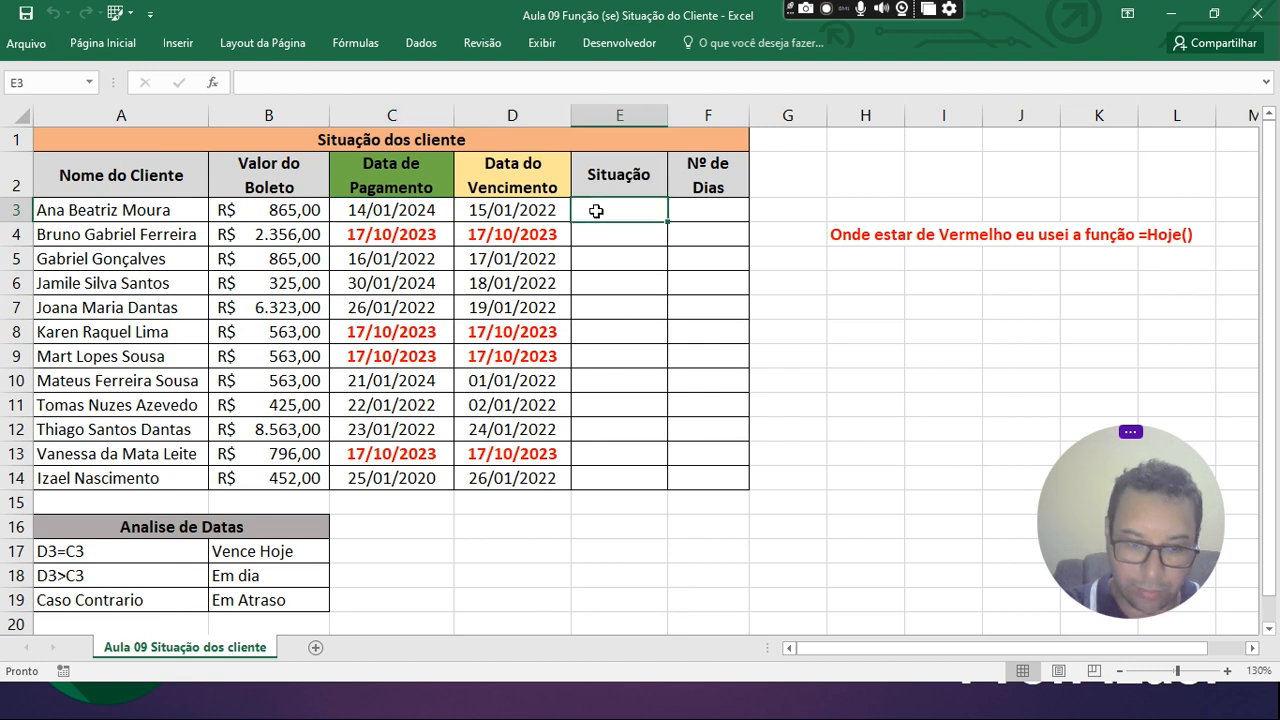
left_click(405, 212)
left_click(477, 206)
left_click(616, 204)
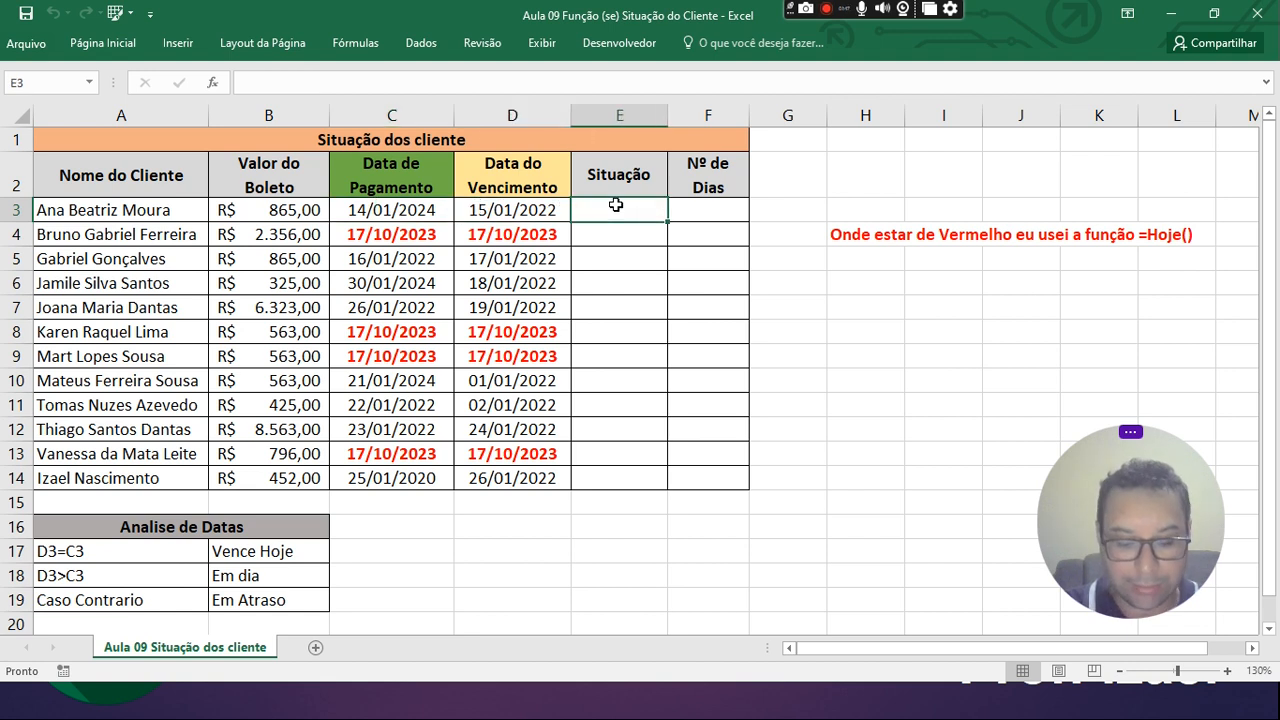
left_click(508, 212)
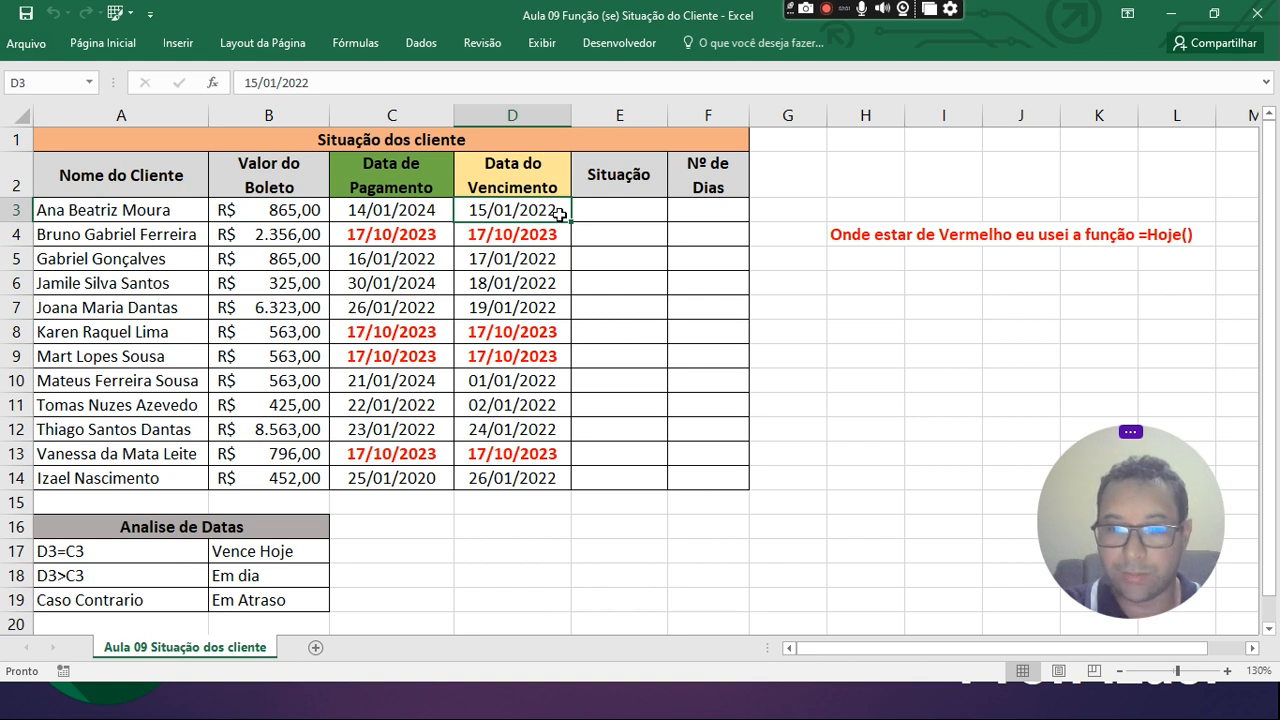
left_click(372, 210)
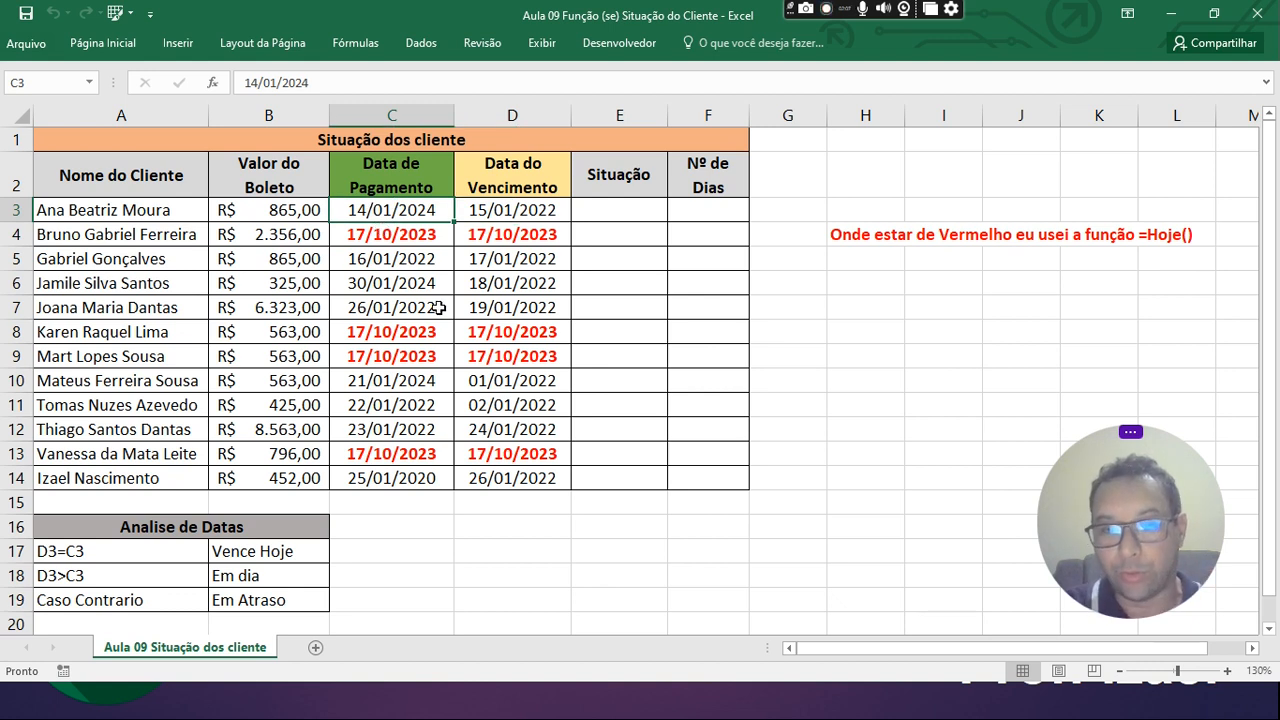
- Enter "Em atraso" as the first client's status in cell E3
left_click(603, 207)
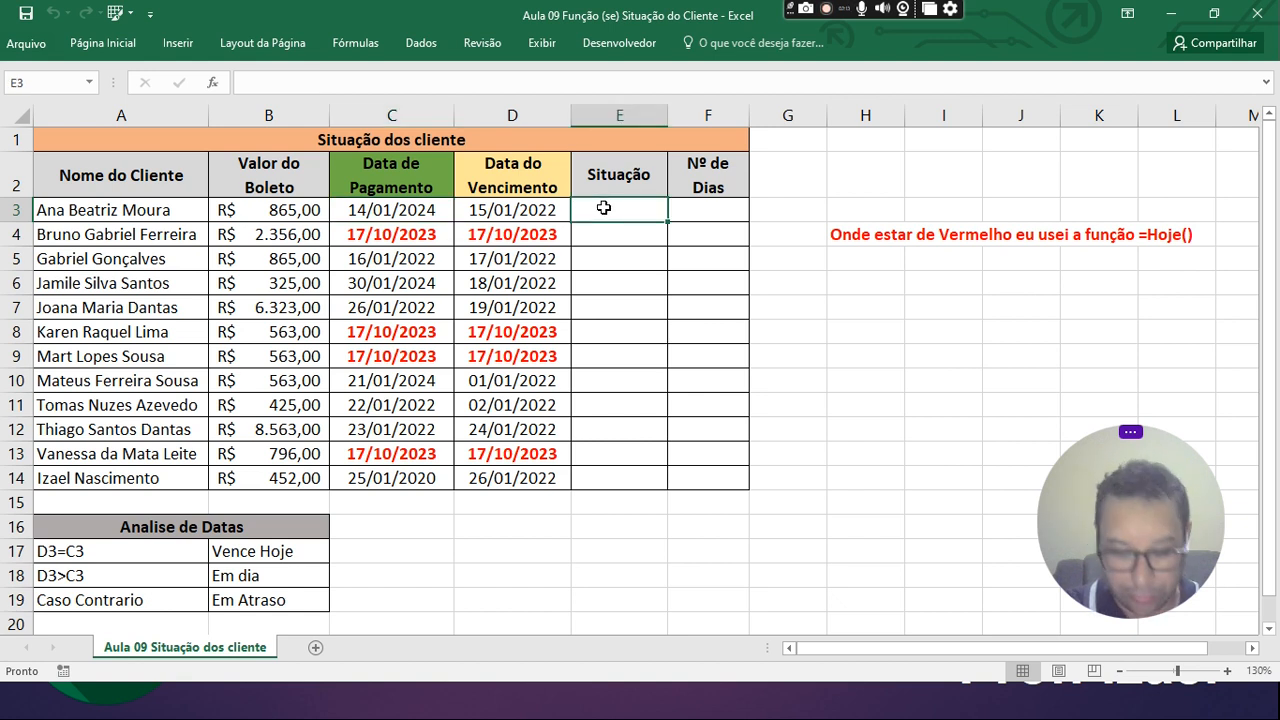
type("Em ")
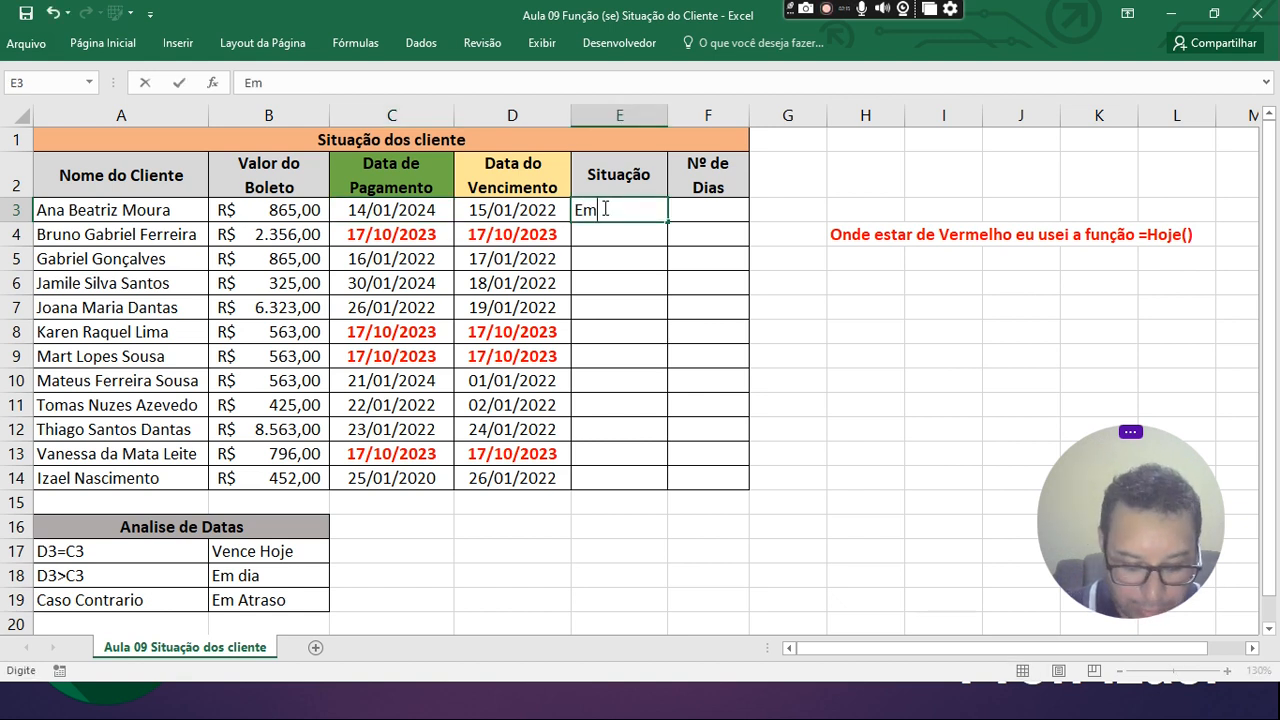
type("atras")
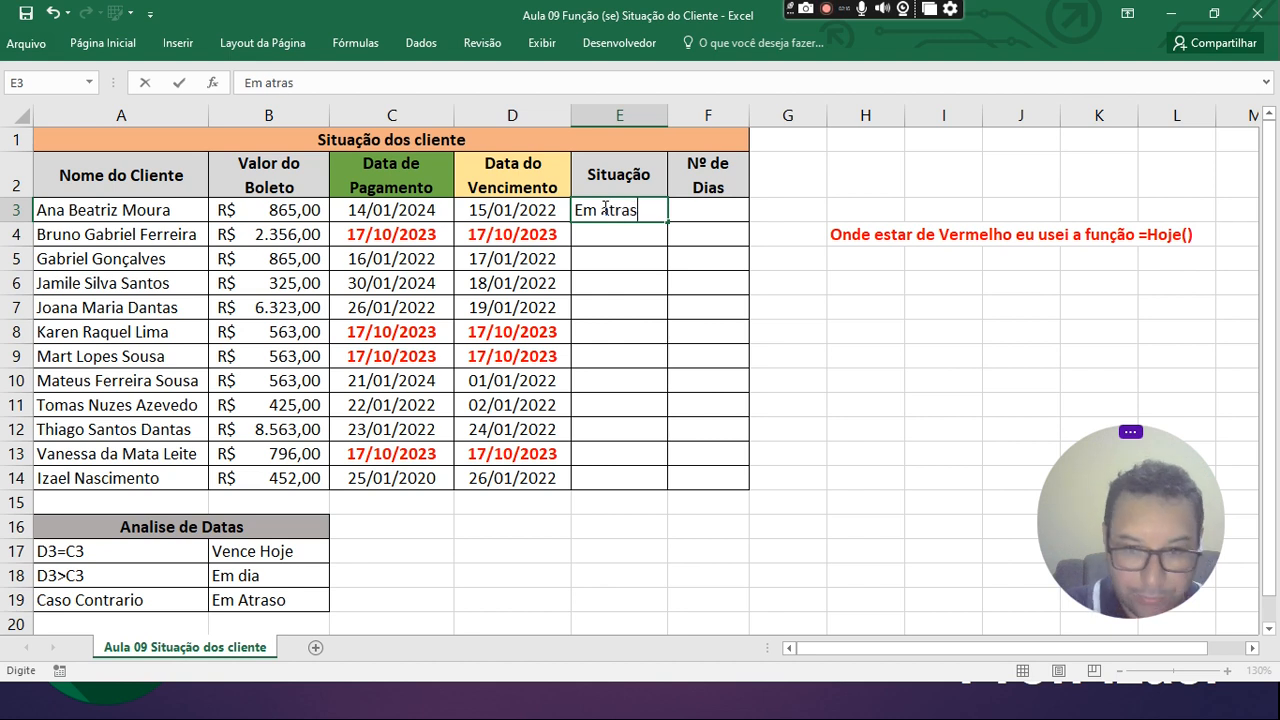
type("o")
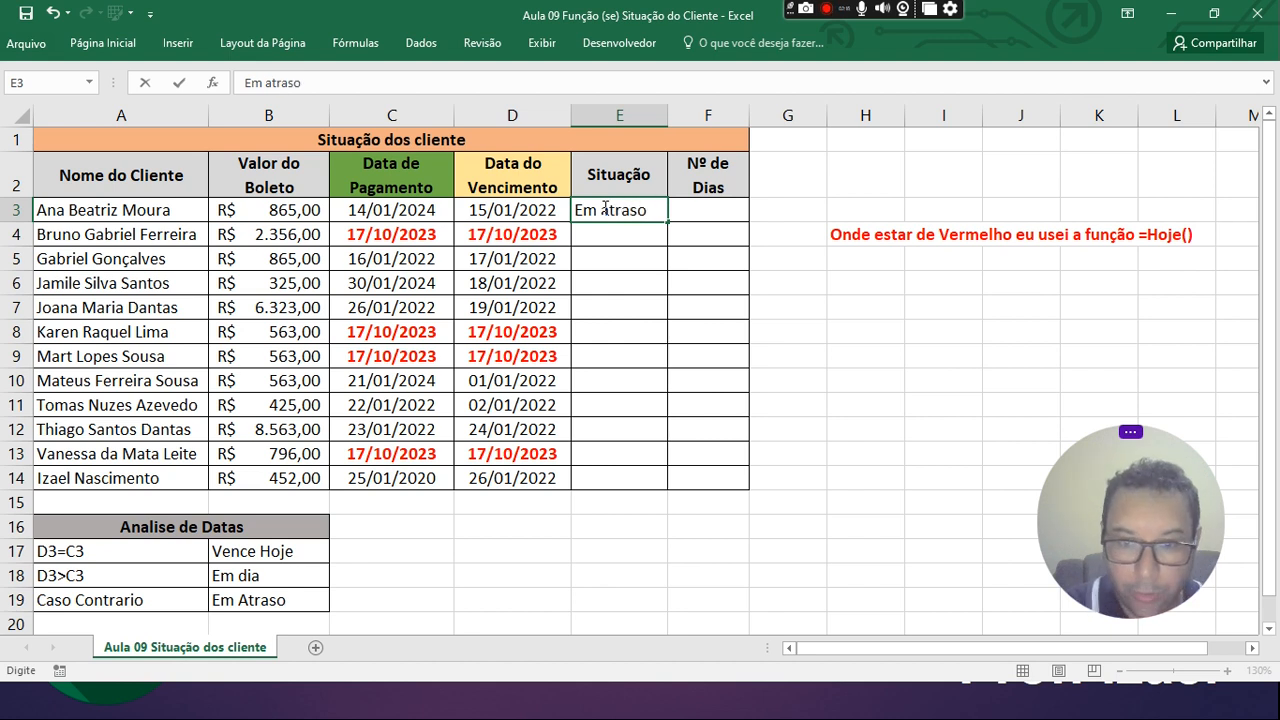
left_click(600, 280)
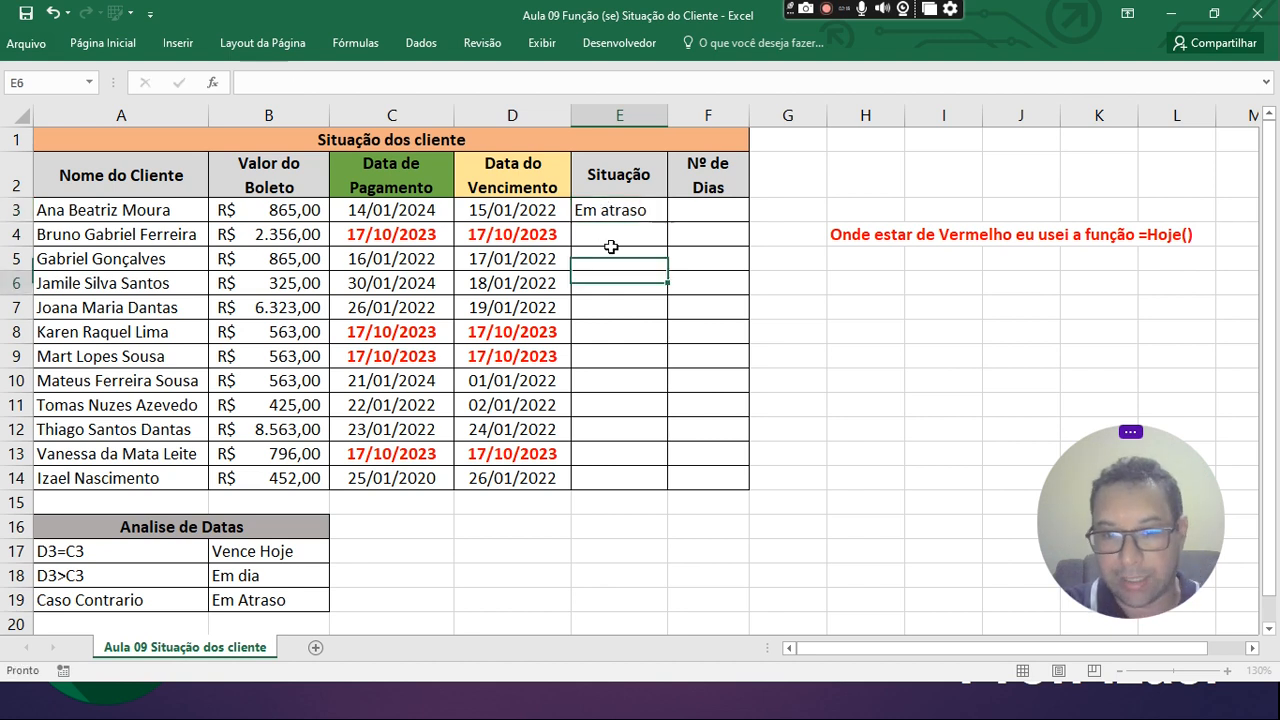
- Check the payment date formula in C4 without changing it and enter "Vence Hoje" as the status in E4
left_click(545, 210)
left_click(399, 214)
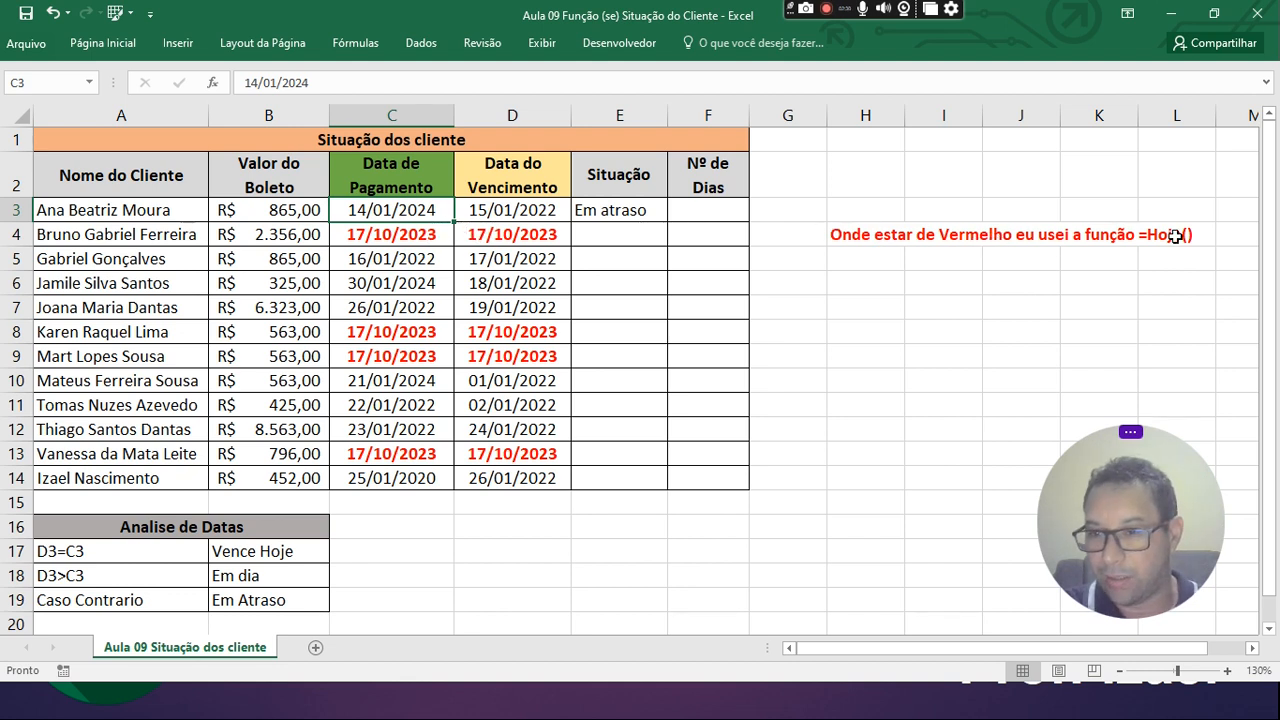
left_click(373, 232)
double_click(395, 234)
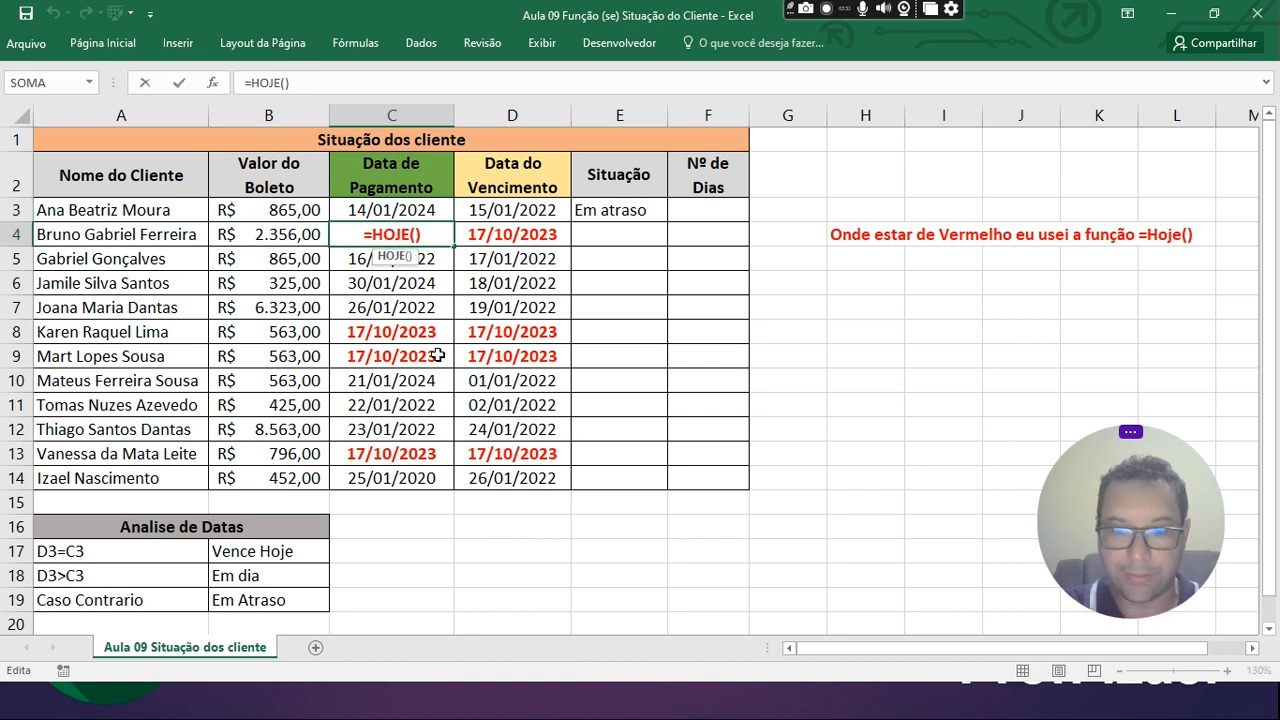
key("Escape")
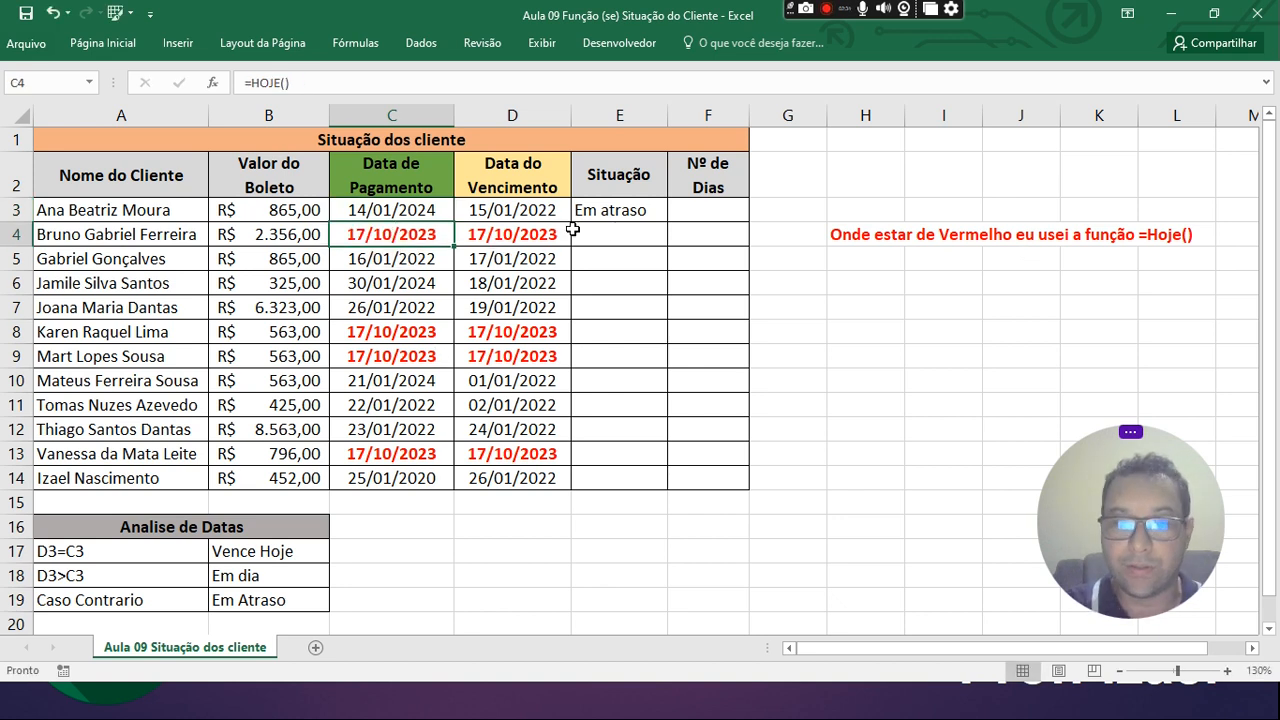
left_click(613, 235)
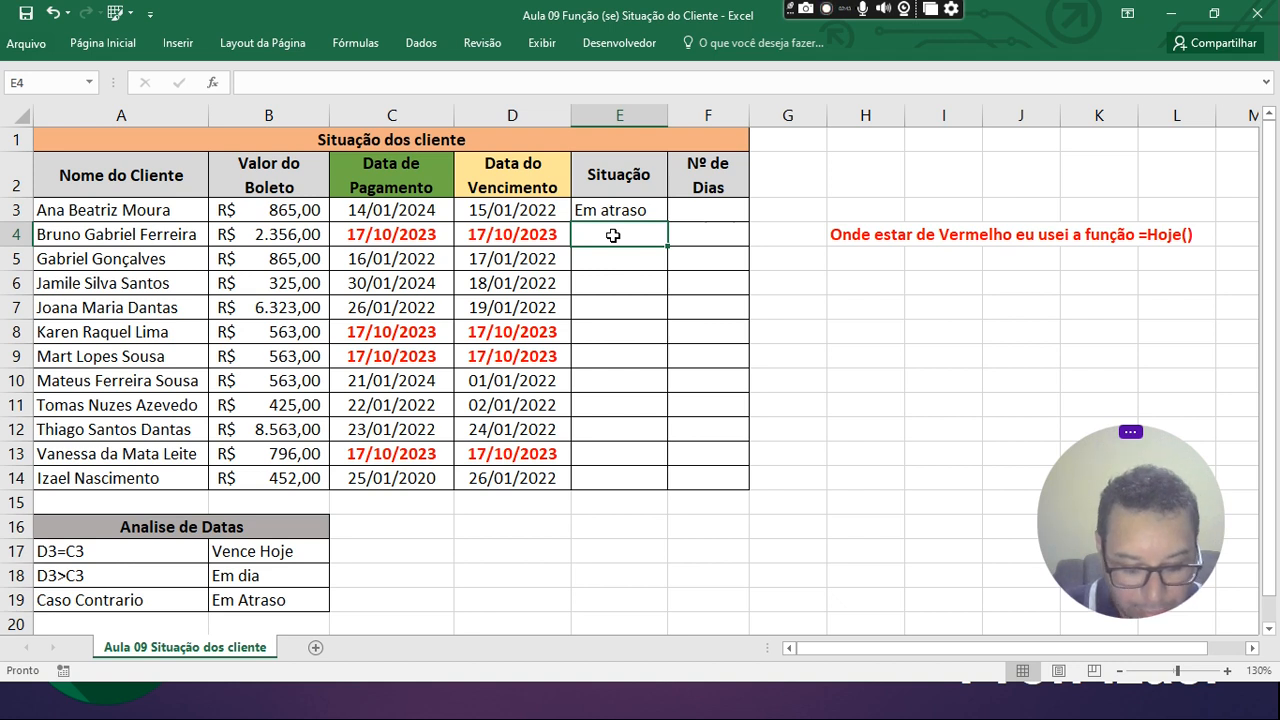
type("Ve")
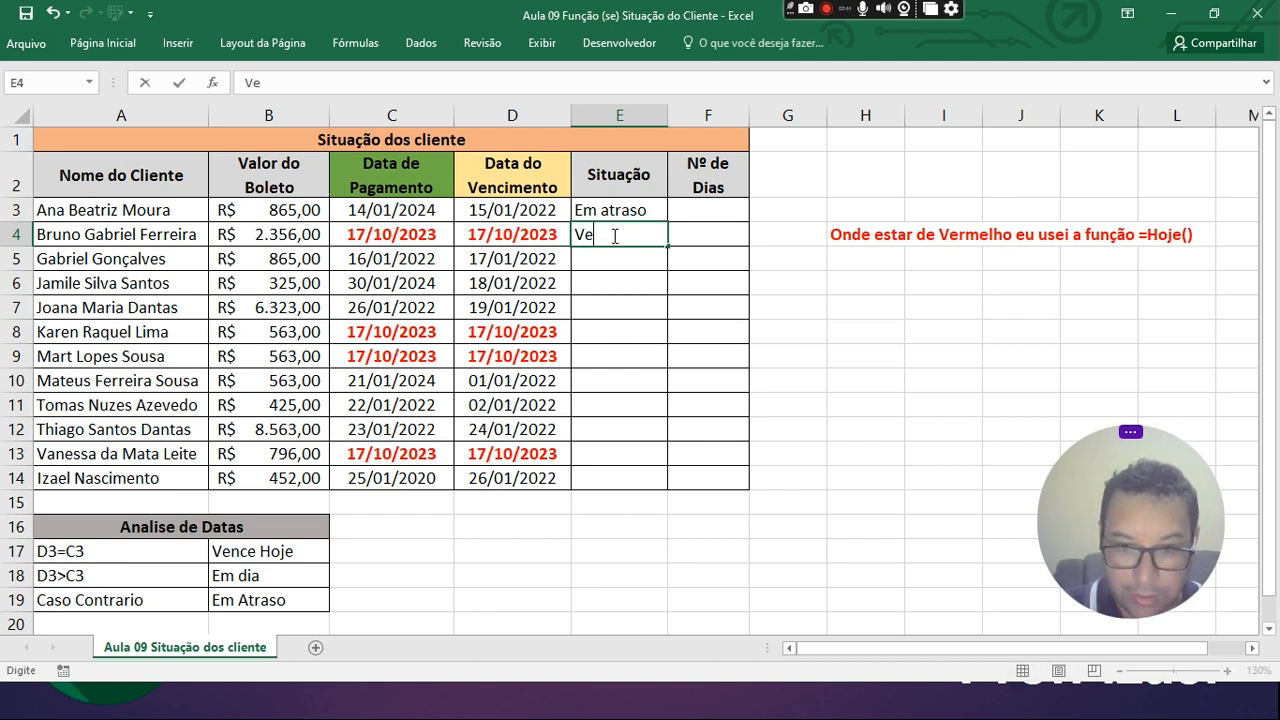
type("nce")
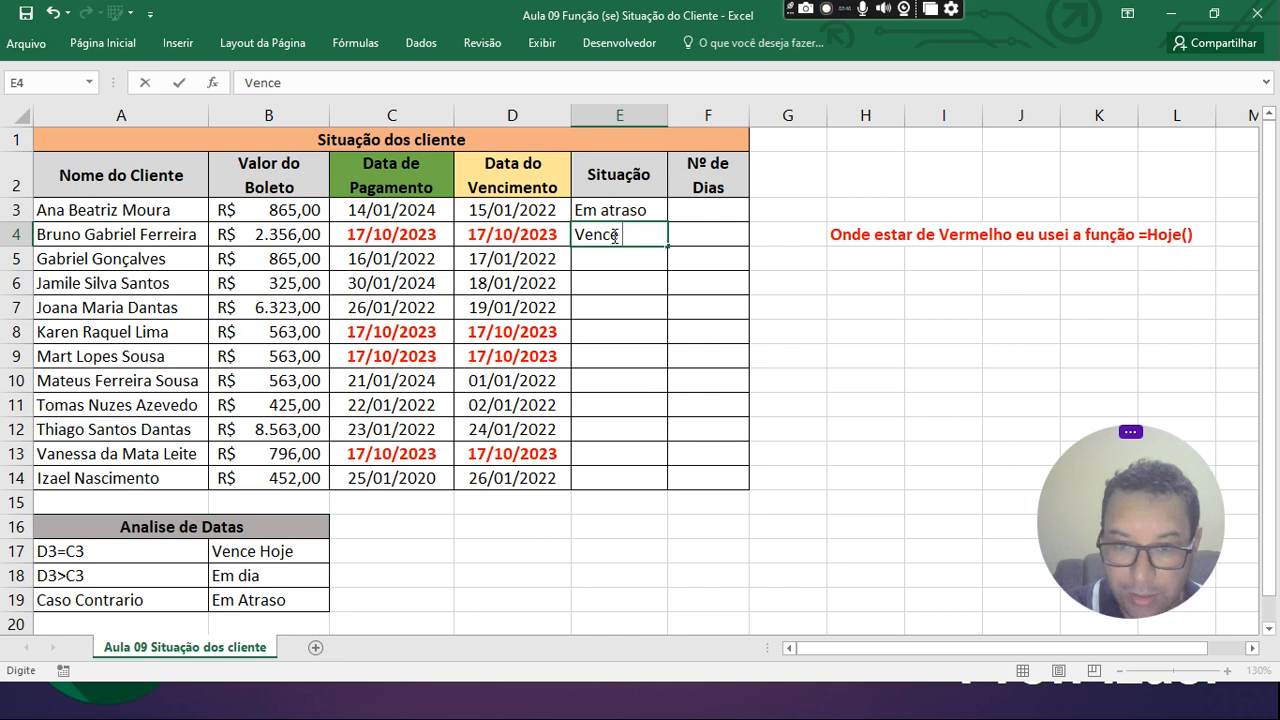
type(" Hoje")
key("Return")
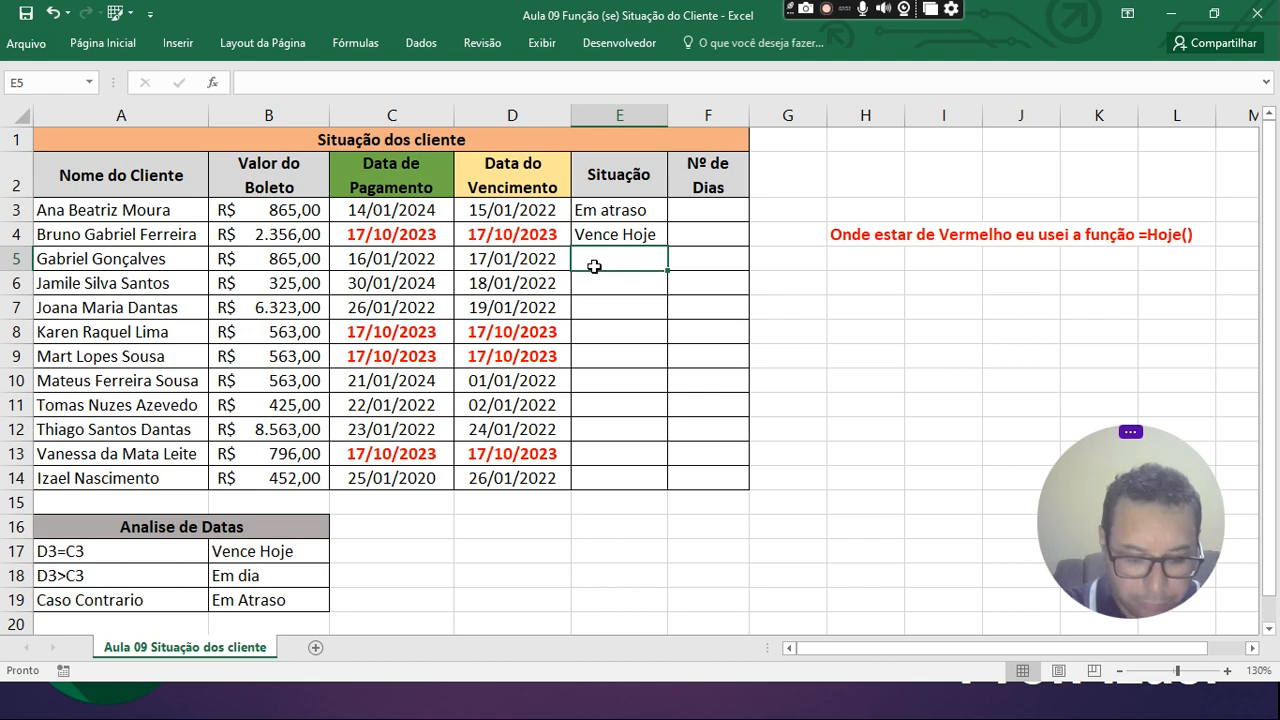
- Check the due date in row 5 and enter "Em dias" as the status in E5
left_click(481, 259)
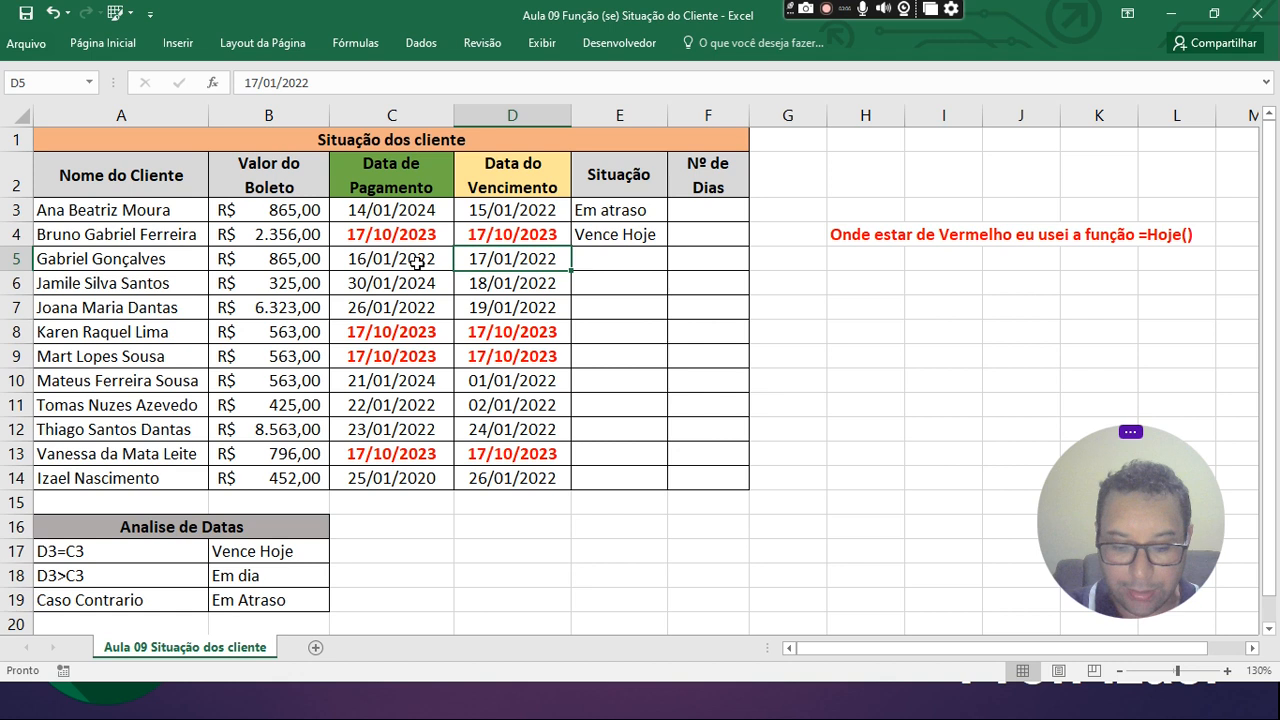
left_click(605, 266)
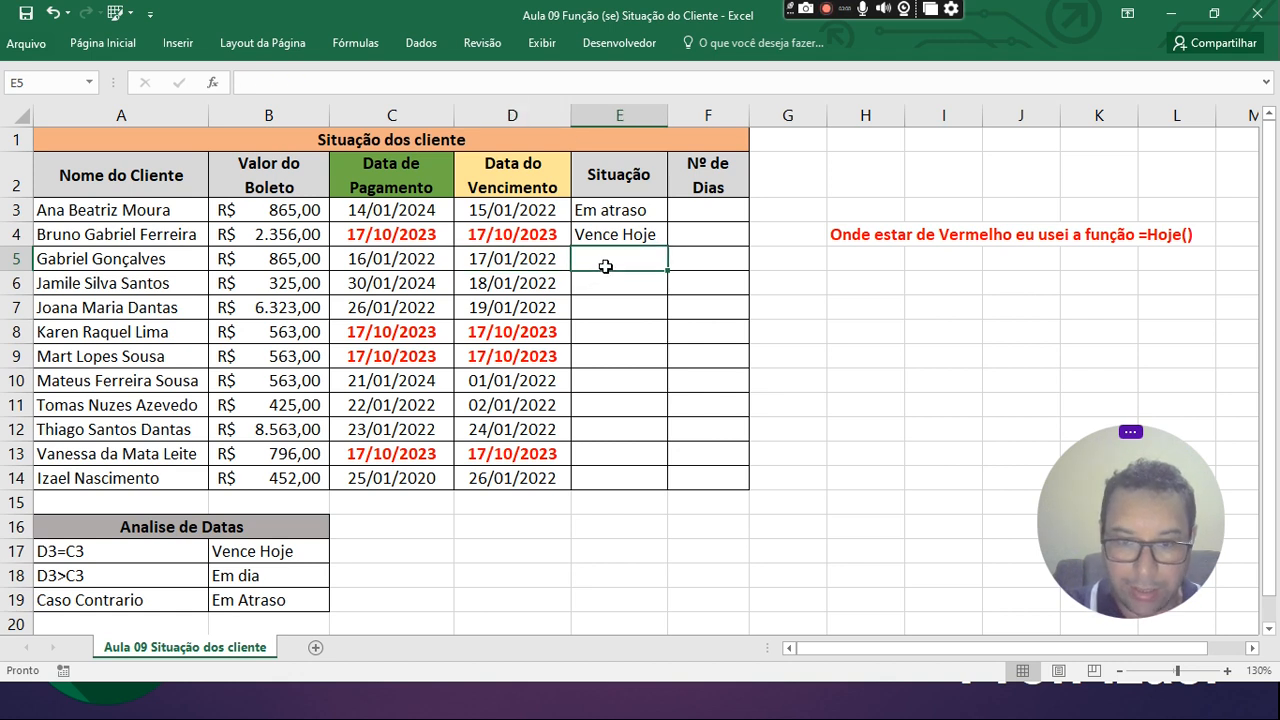
type("Em ")
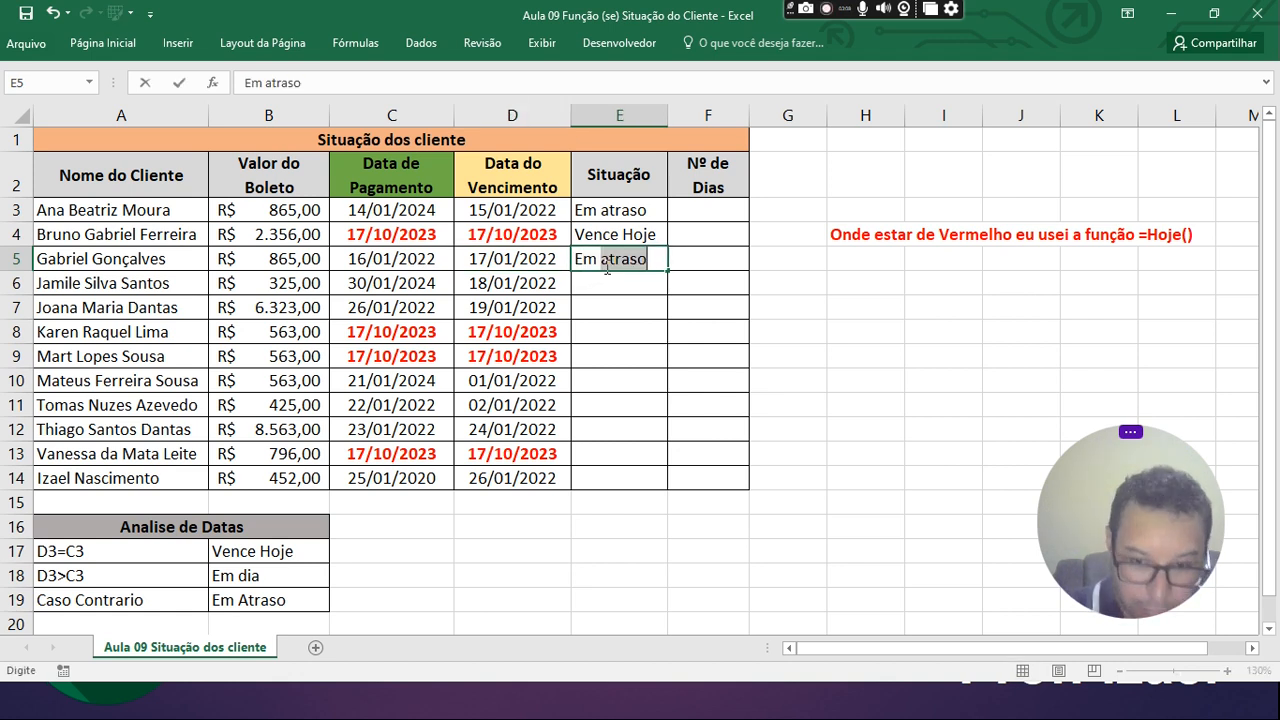
type("dias")
key("Return")
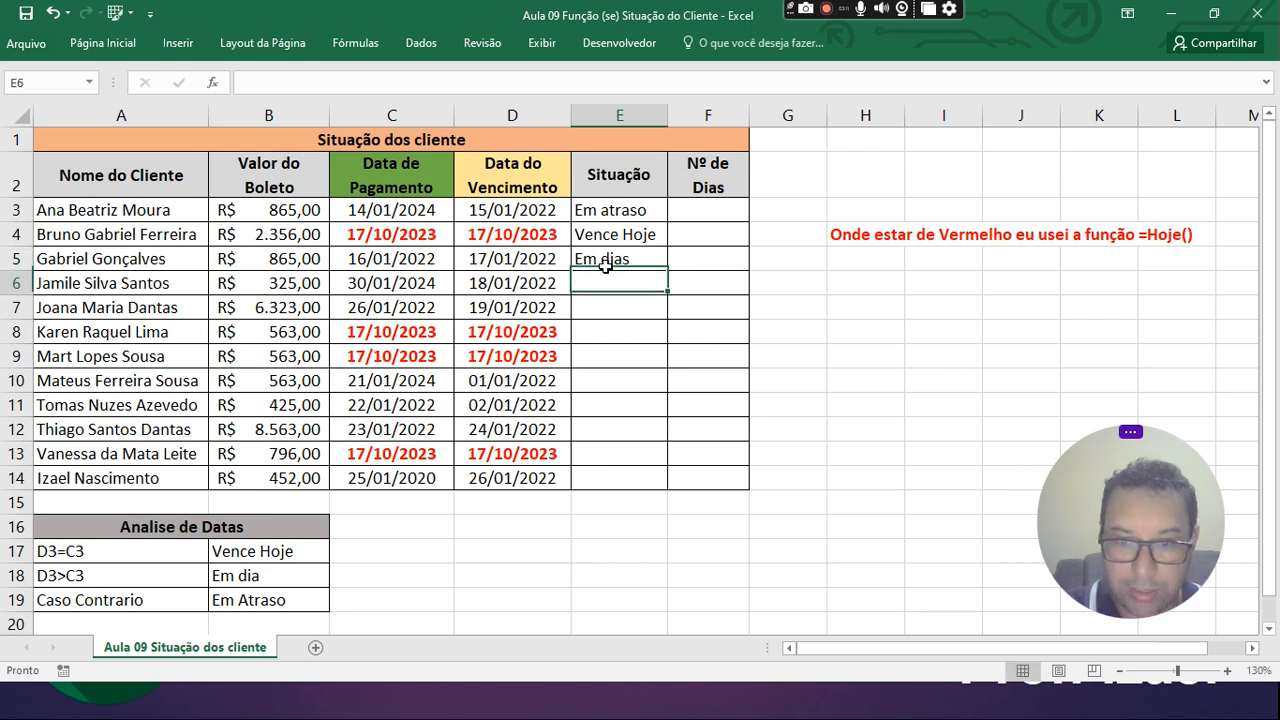
- Clear the manually entered statuses from cells E3 to E5 in the Situação column
left_click(645, 256)
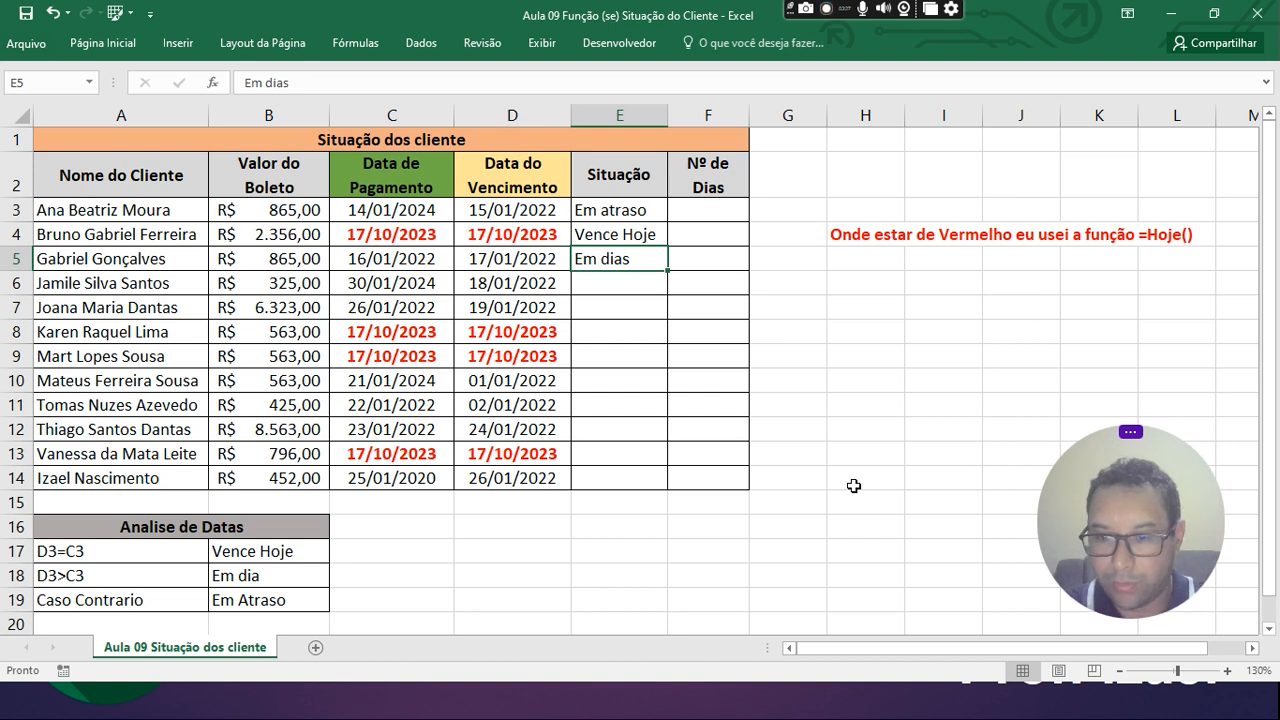
key("Up")
key("Up")
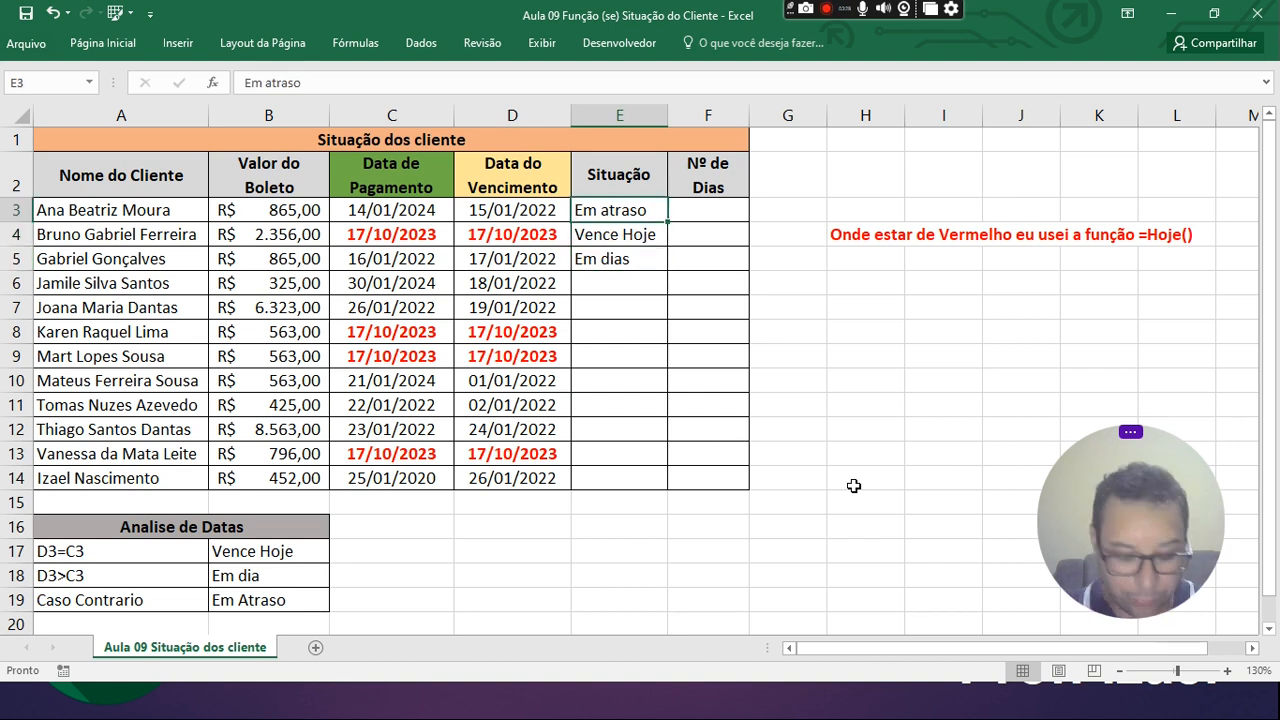
key("shift+Down")
key("shift+Down")
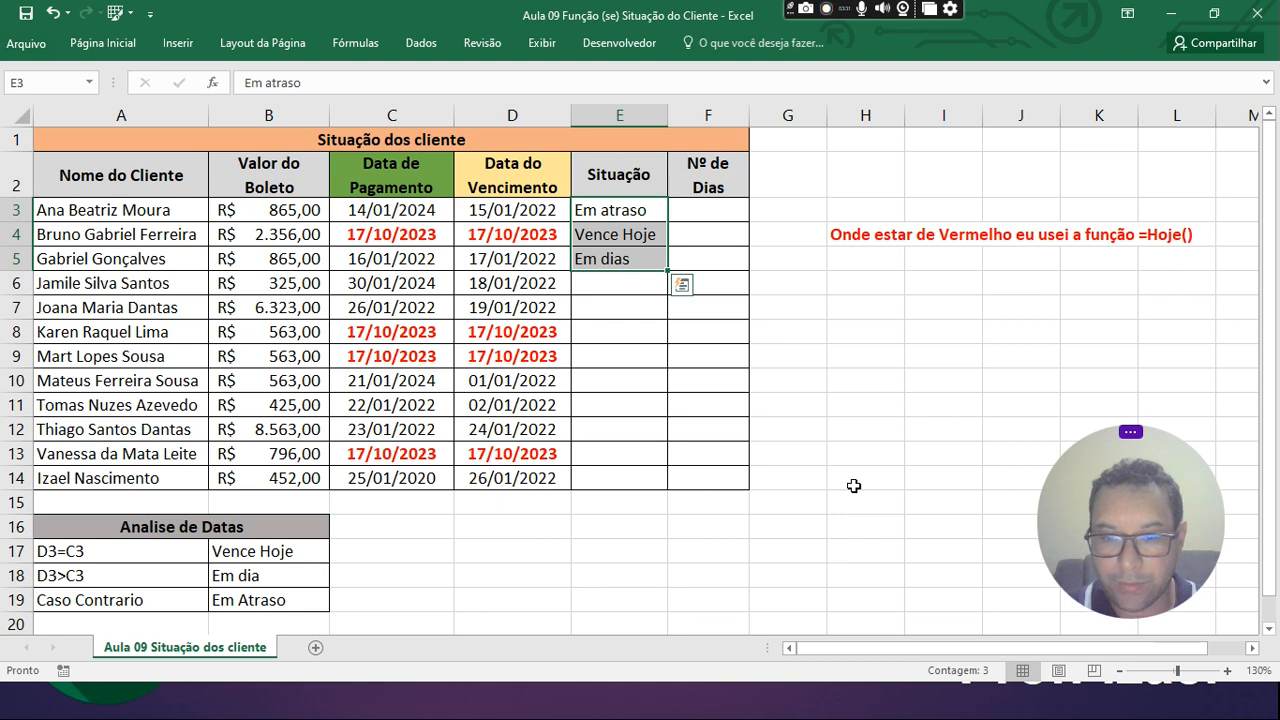
key("Delete")
key("Up")
key("Down")
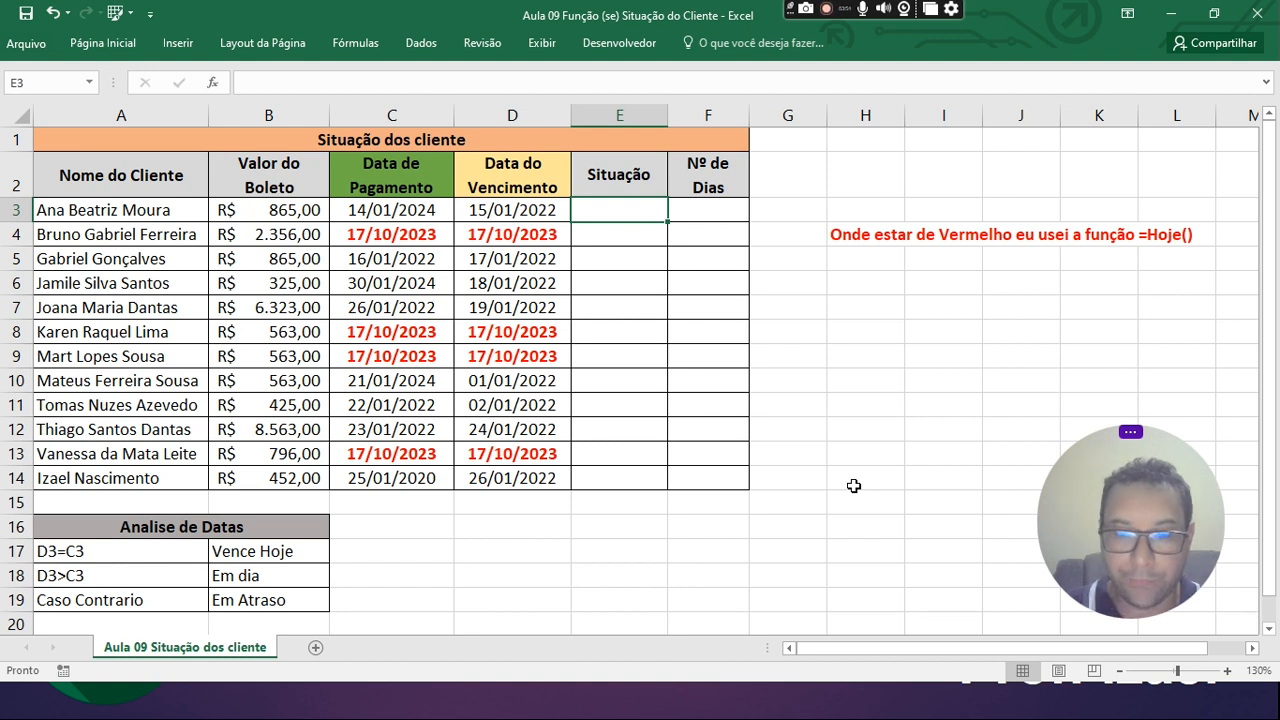
- Begin an SE formula in E3 that tests D3=C3 and returns "Vence Hoje" when true
type("=")
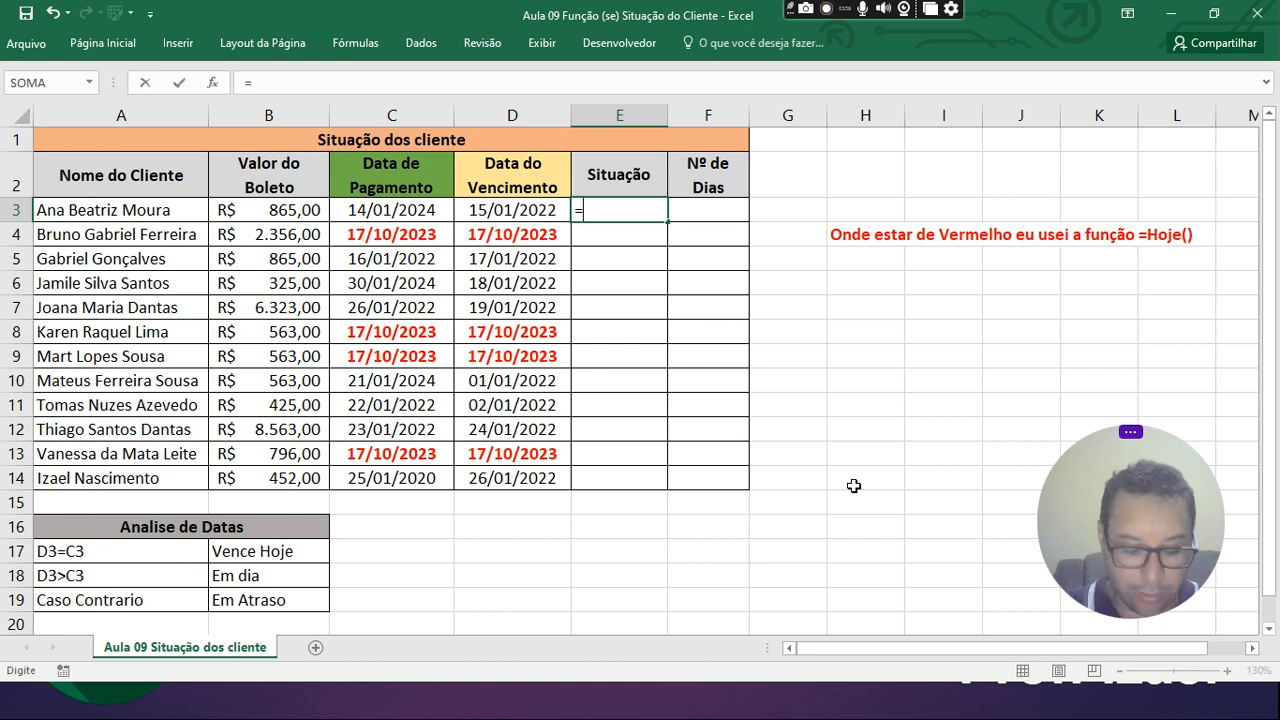
type("se(")
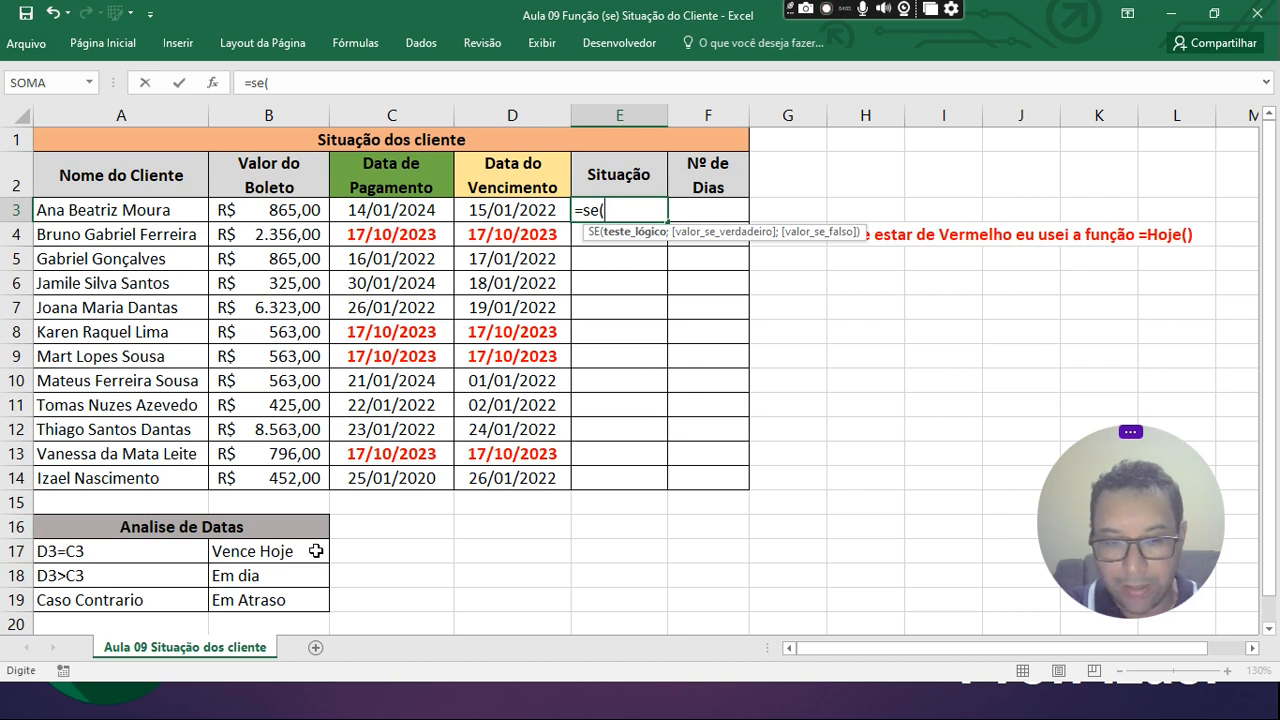
left_click(484, 209)
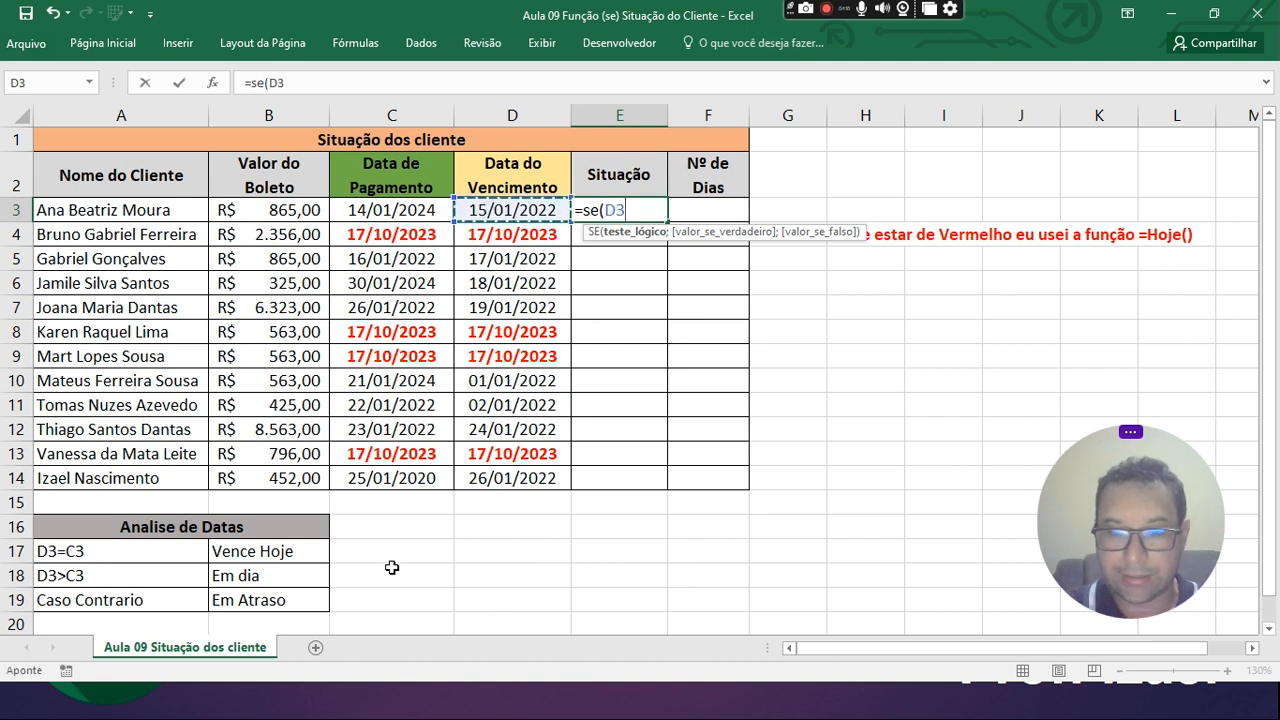
type("=")
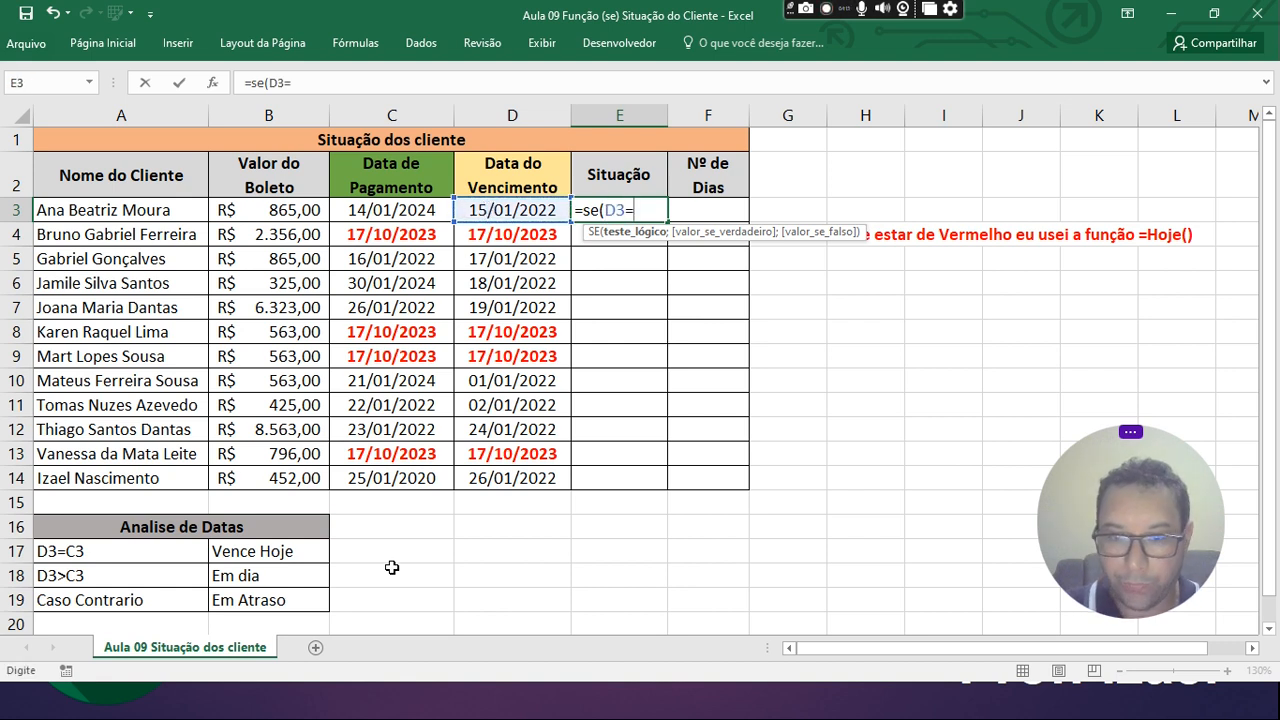
left_click(370, 207)
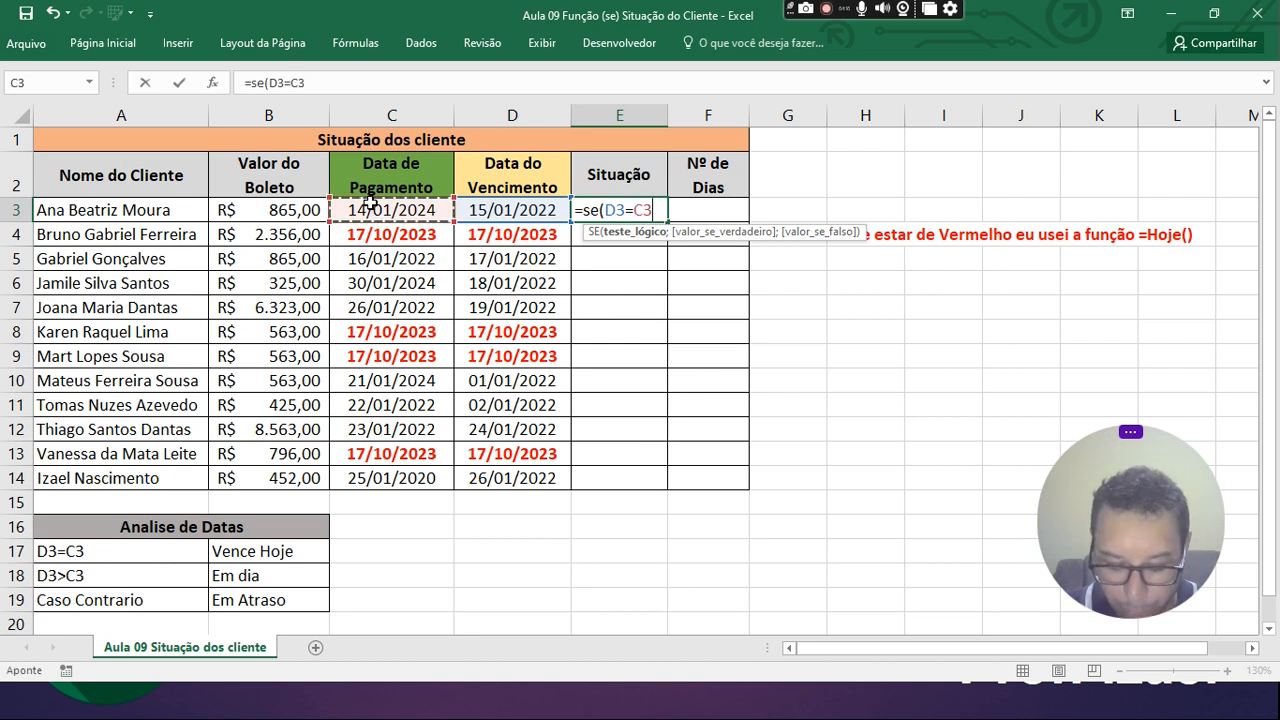
type(";")
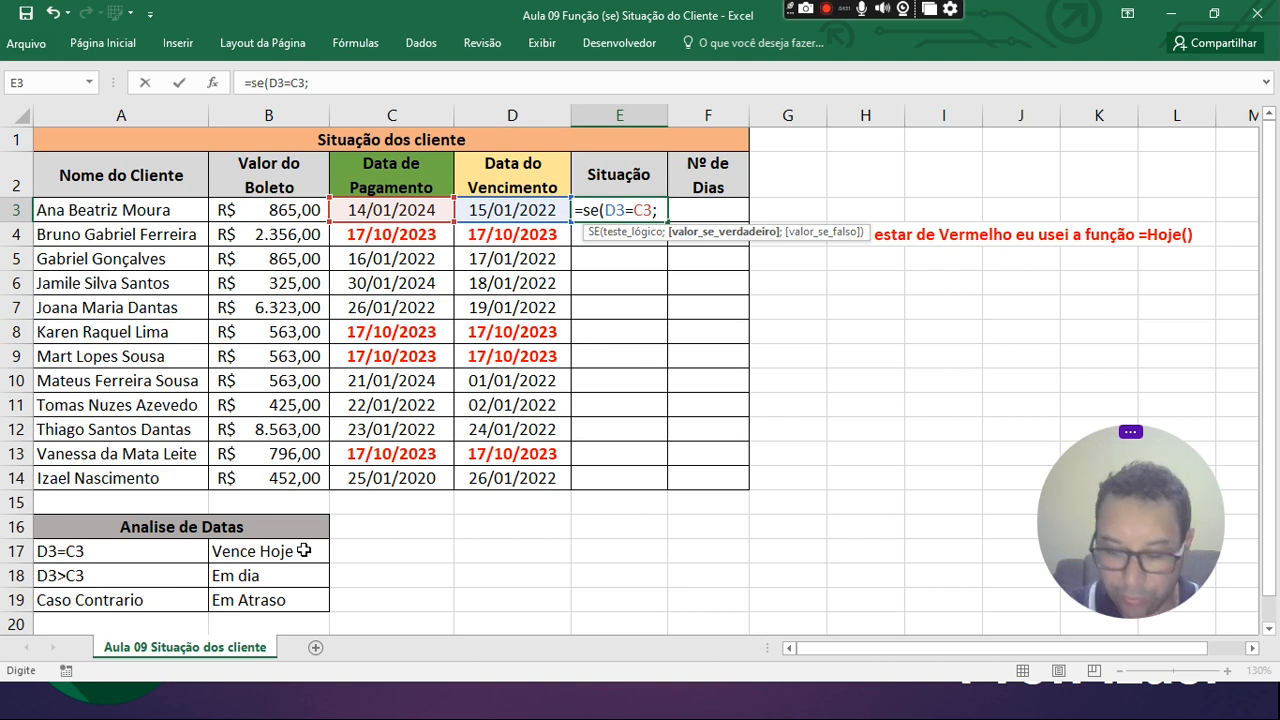
type("\"Vence ")
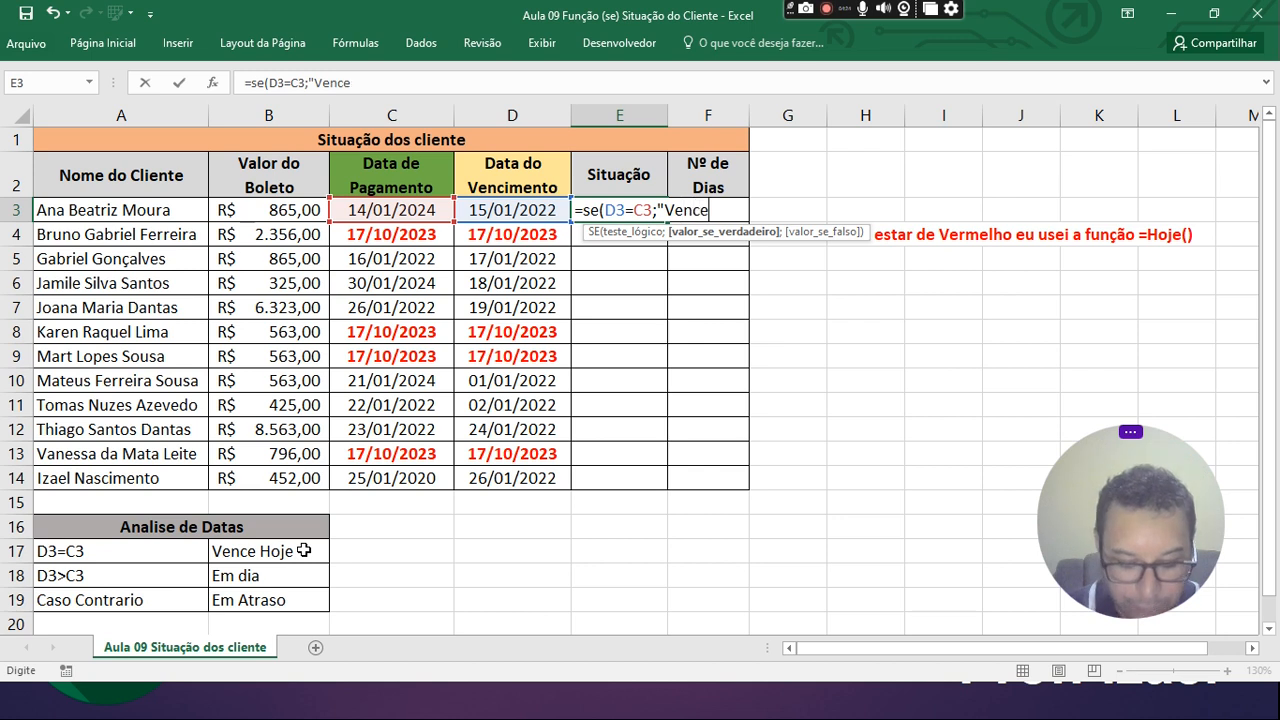
type("Hoj")
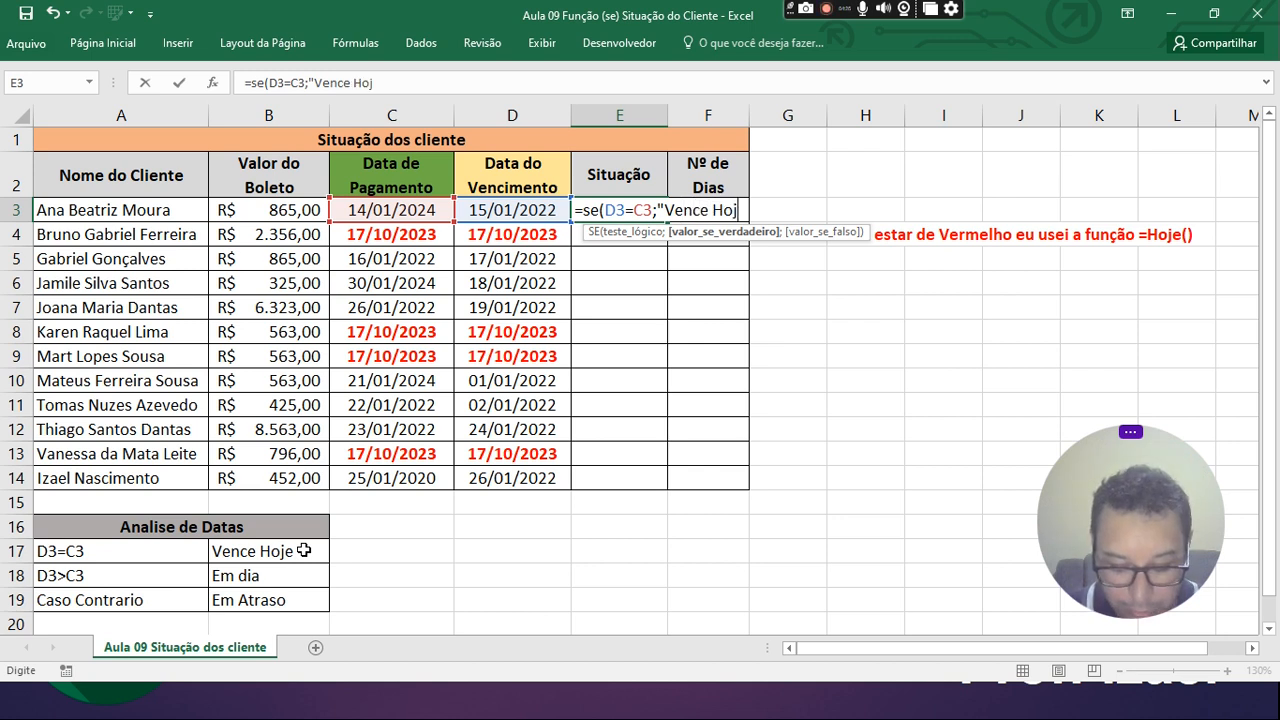
type("e\"")
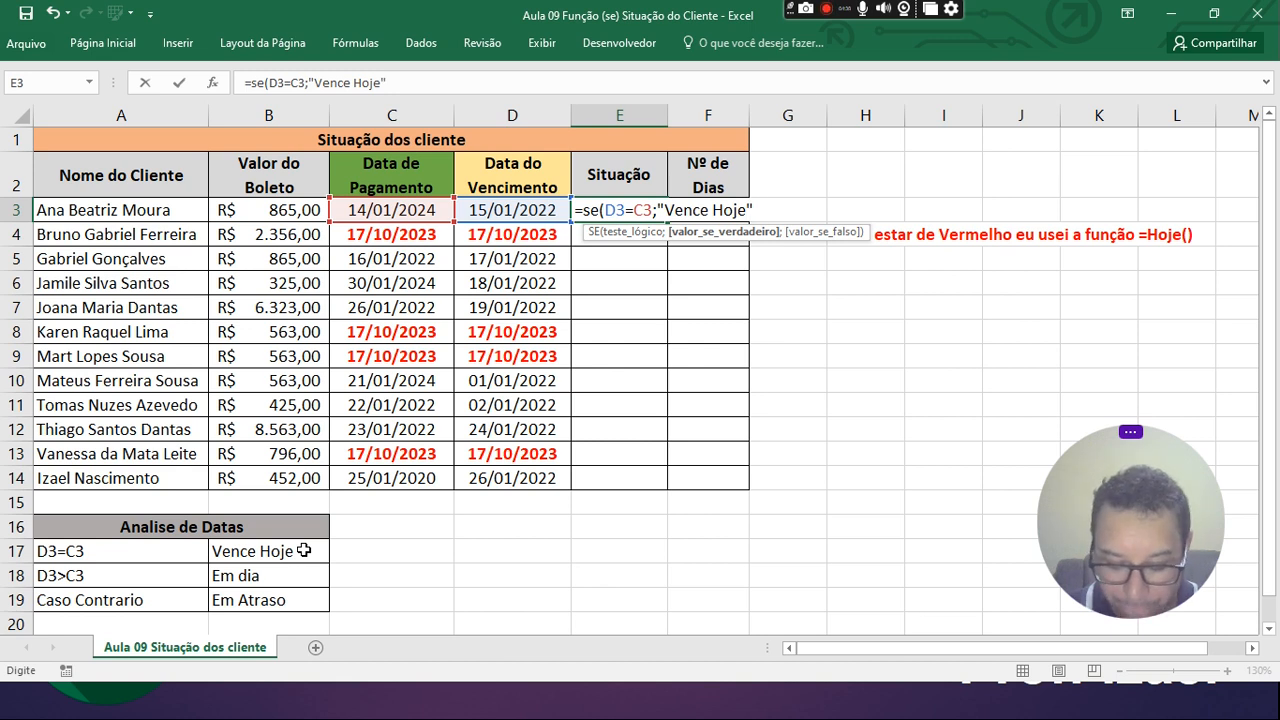
- Nest a second SE as the false value, testing D3<C3 and returning "Em dias" when true
type(";se")
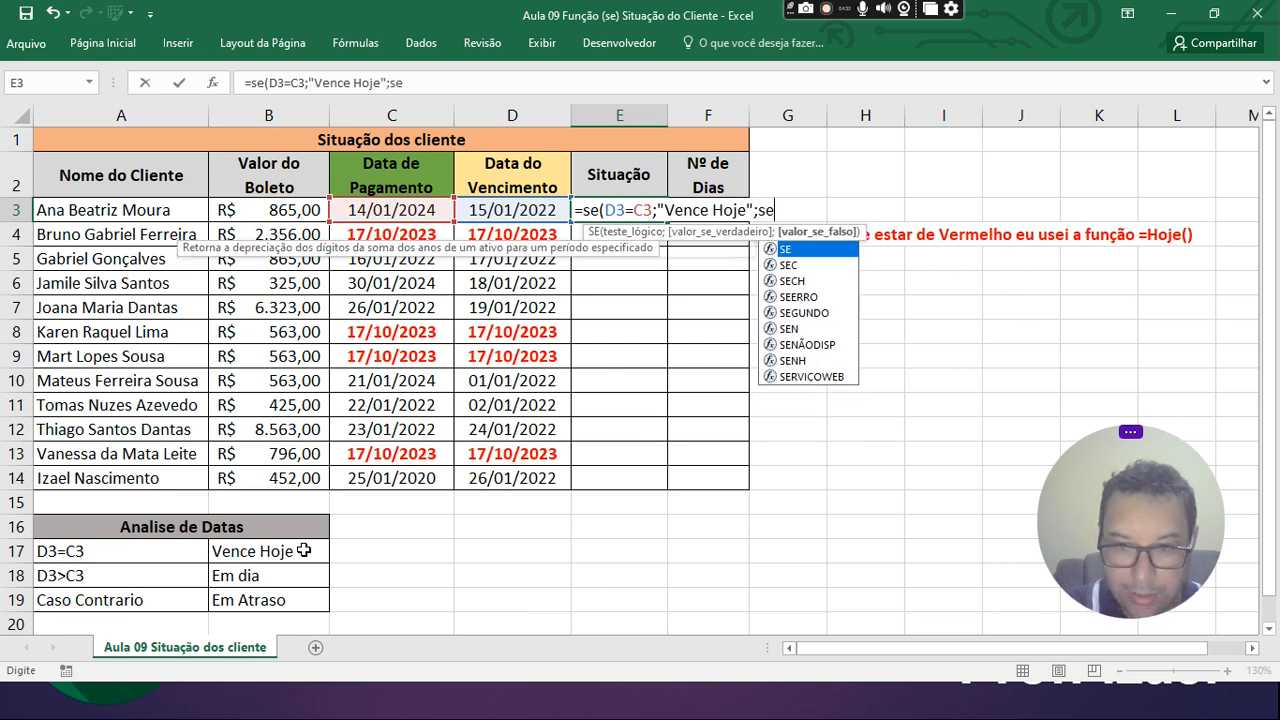
type("(")
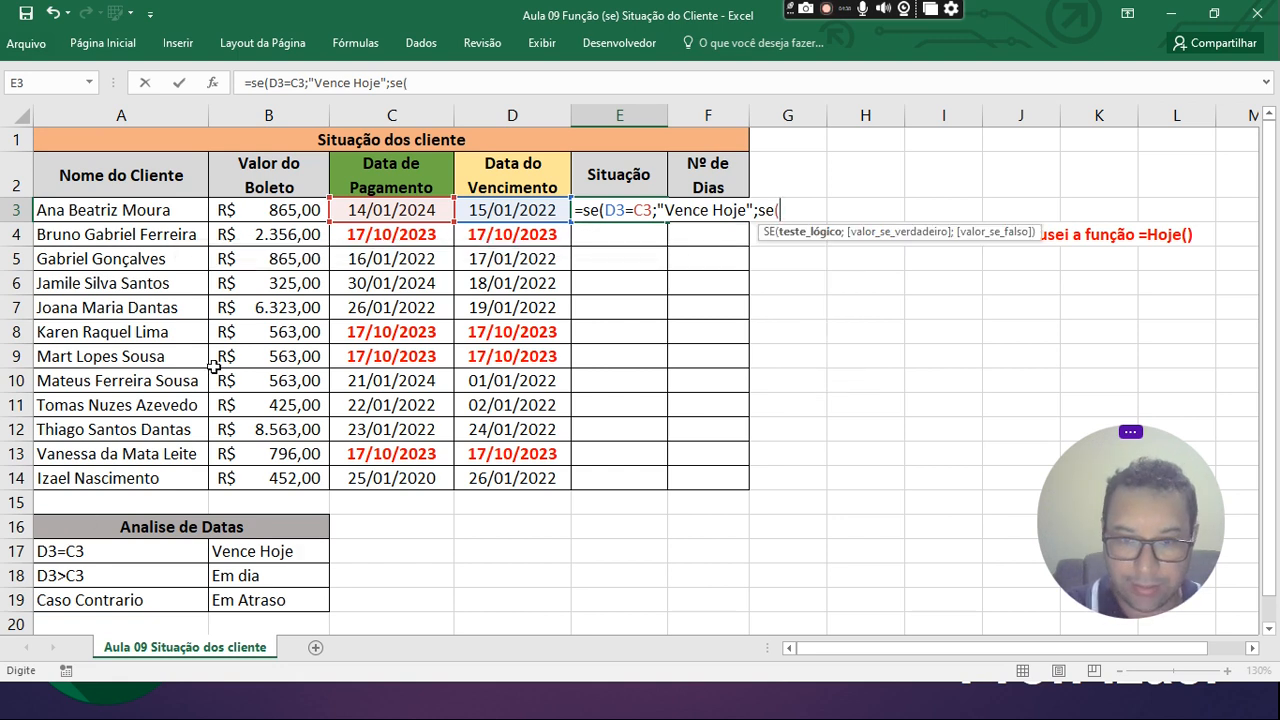
left_click(505, 209)
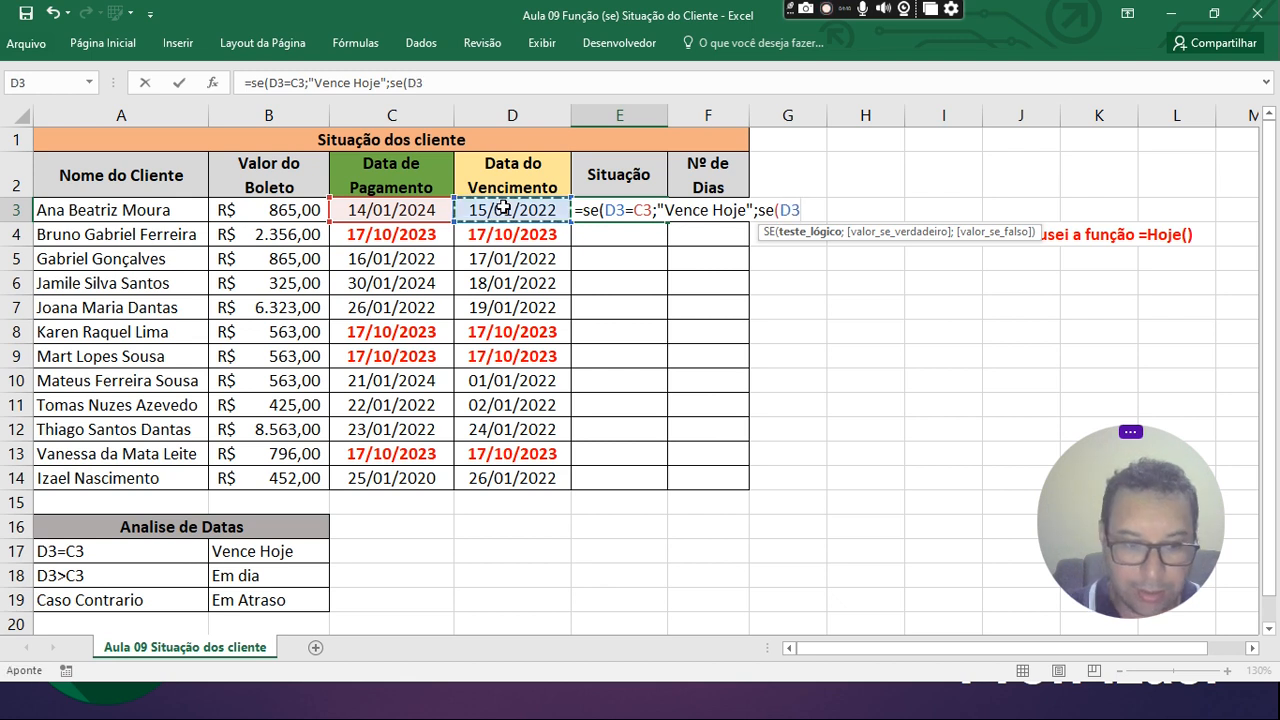
type("<")
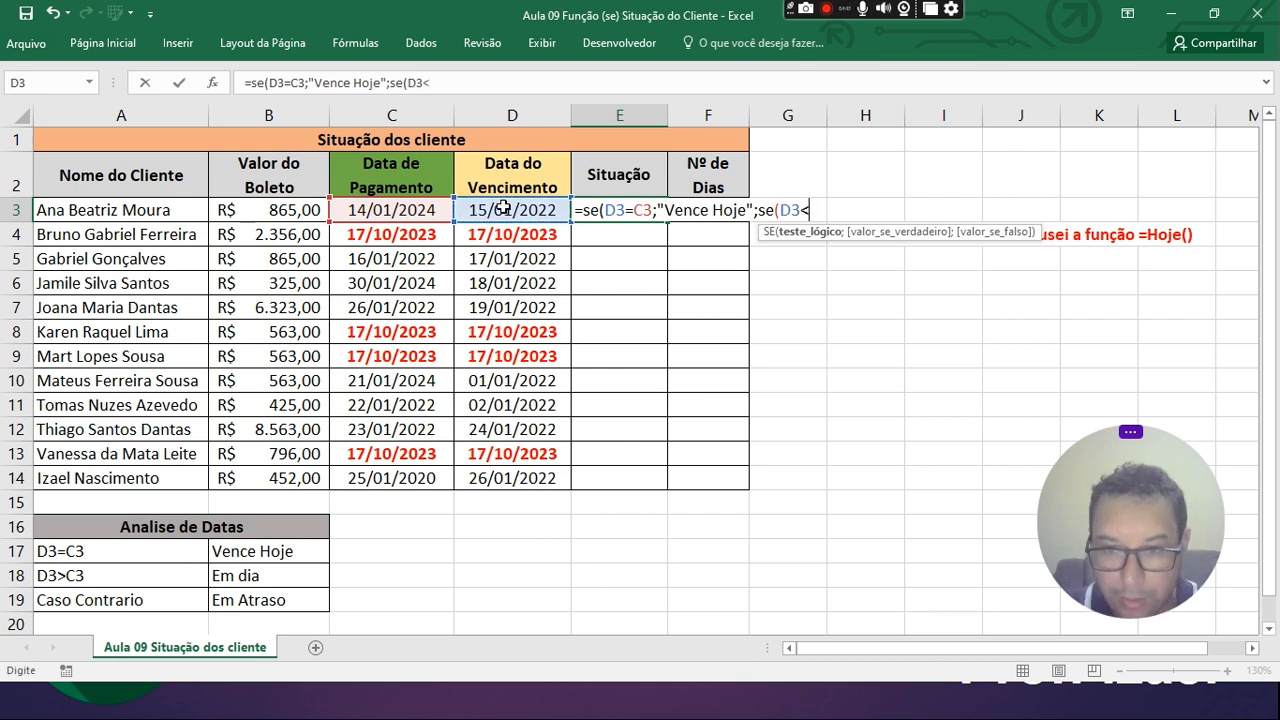
type("c3")
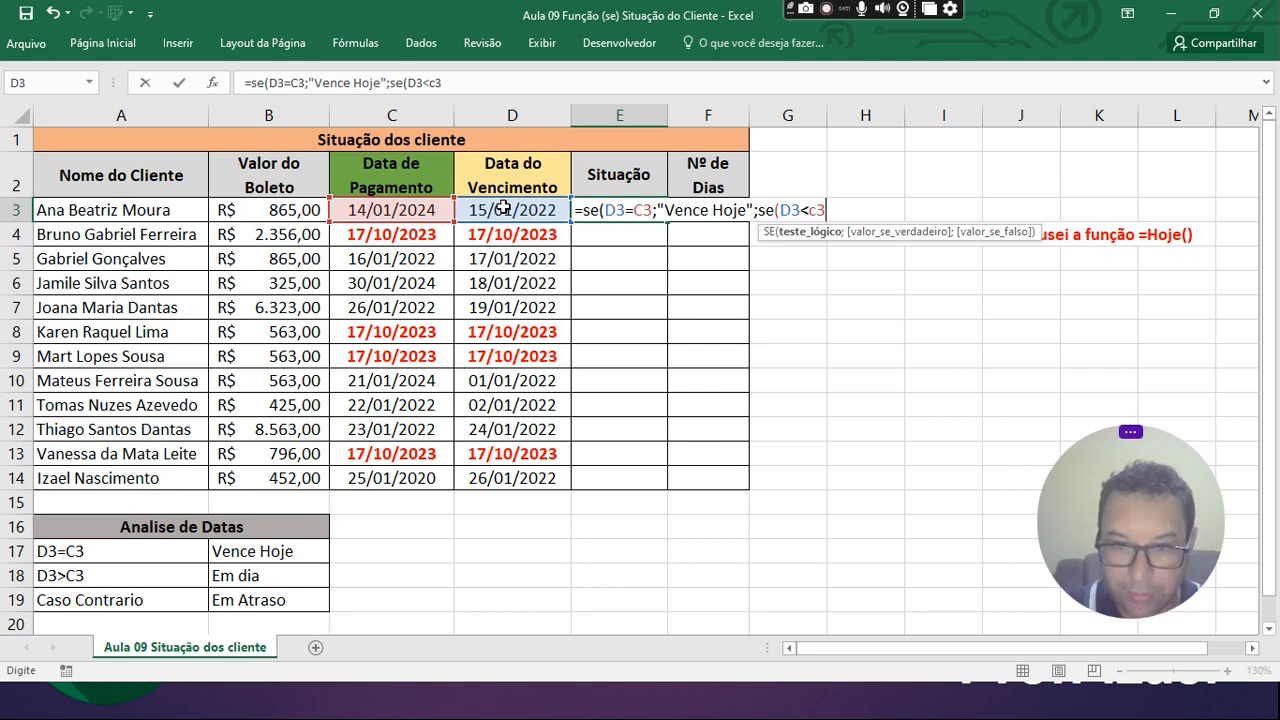
type(";")
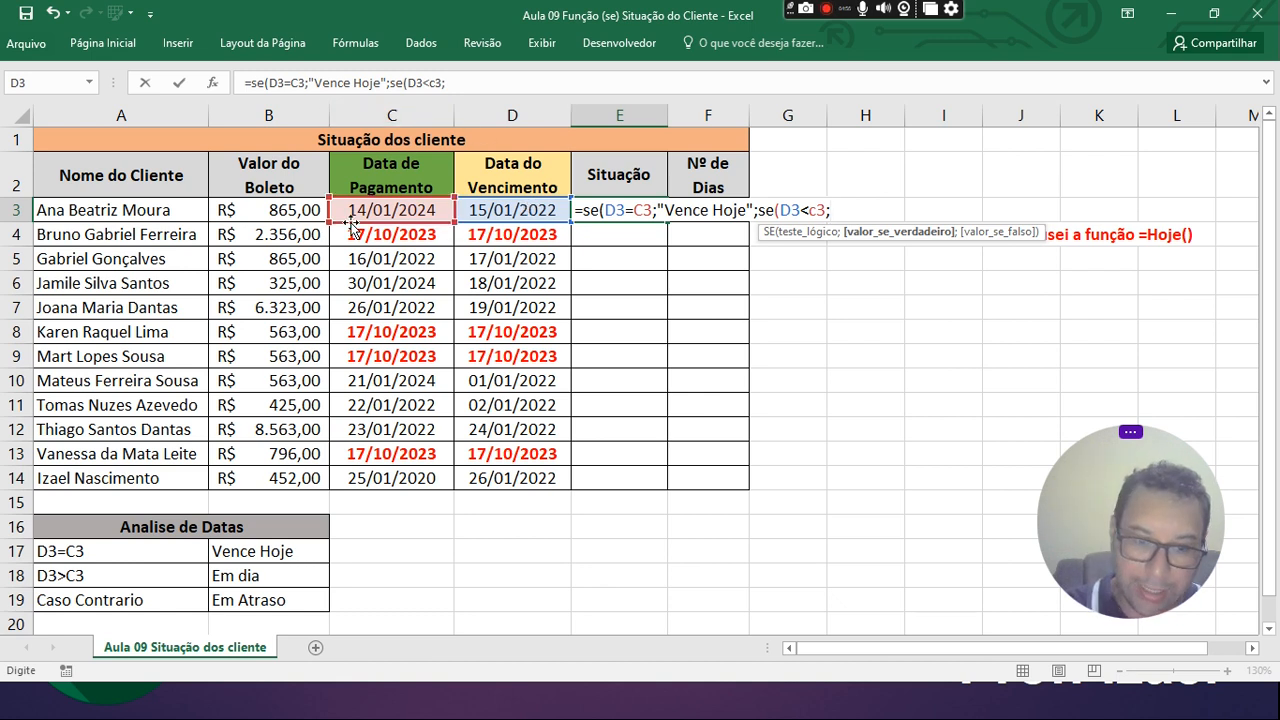
type("\"")
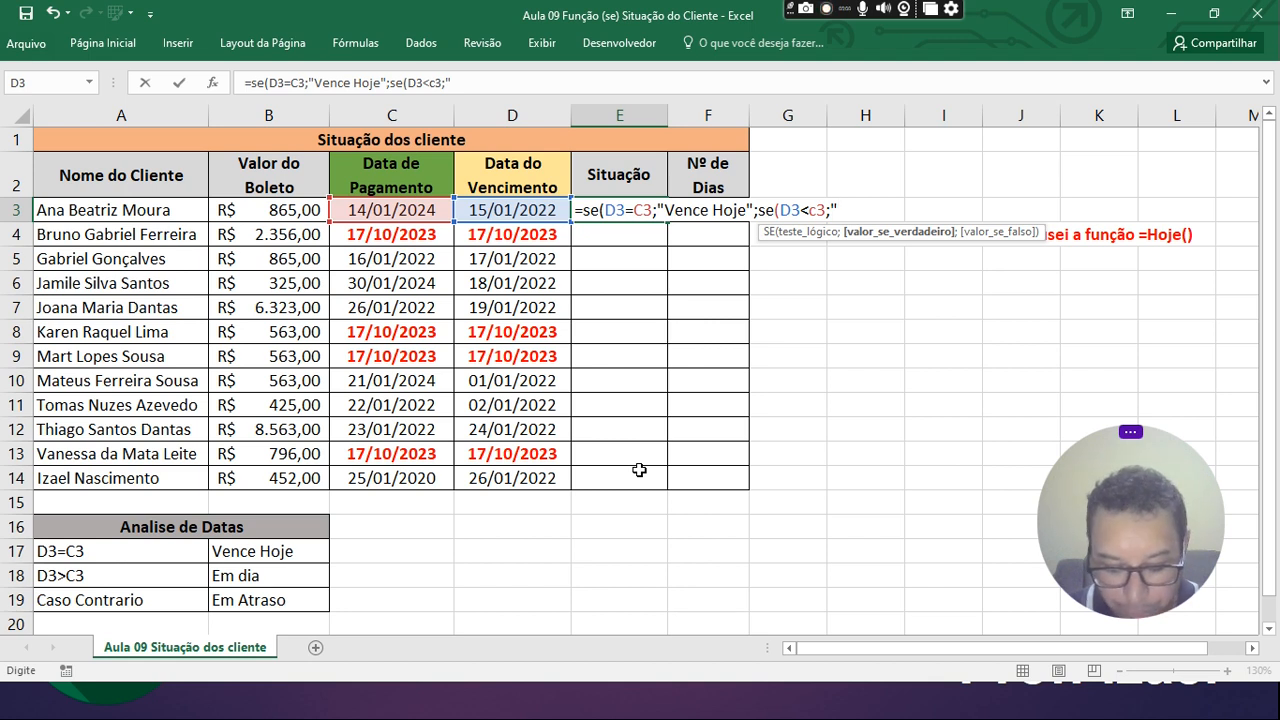
type("E")
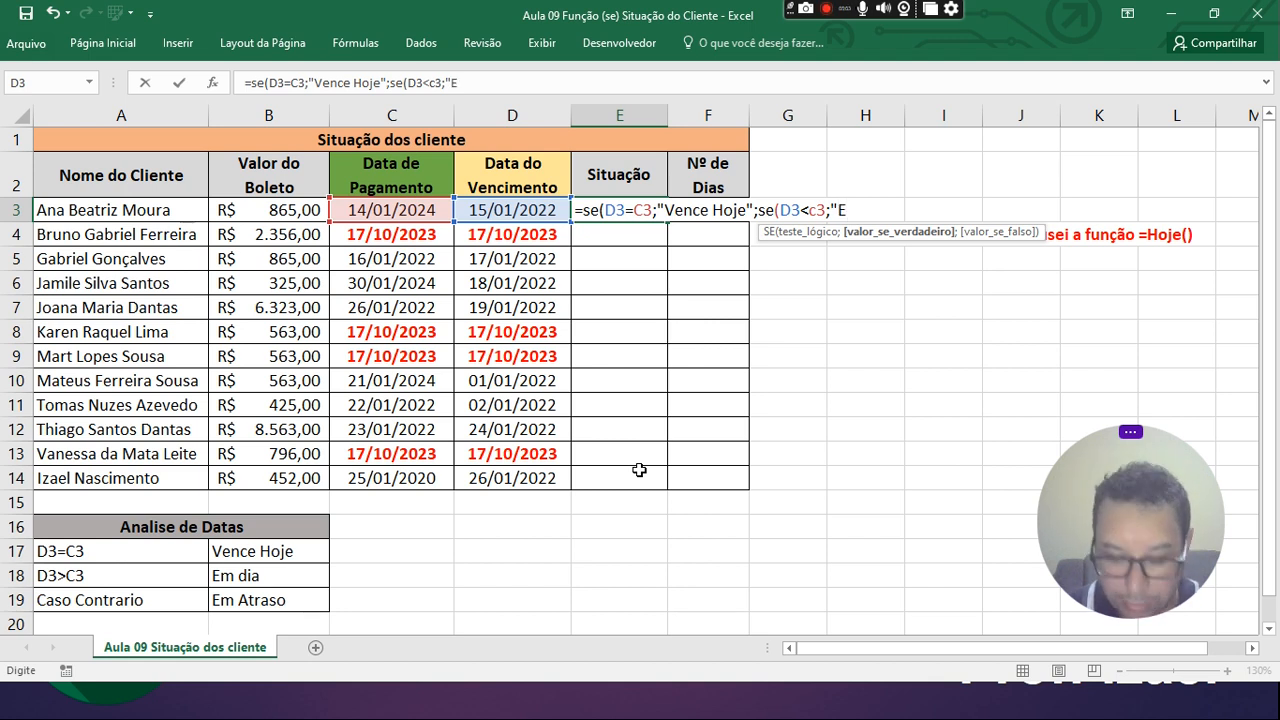
type("m dia")
key("BackSpace")
key("BackSpace")
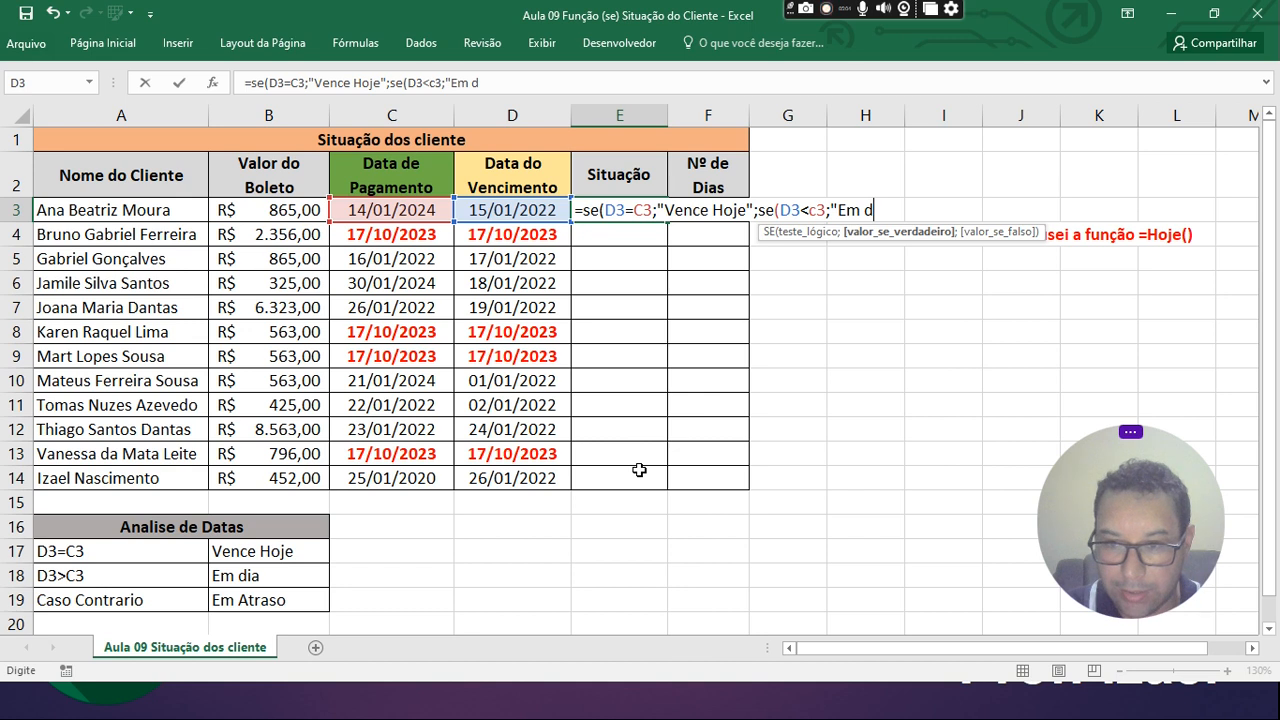
type("ias")
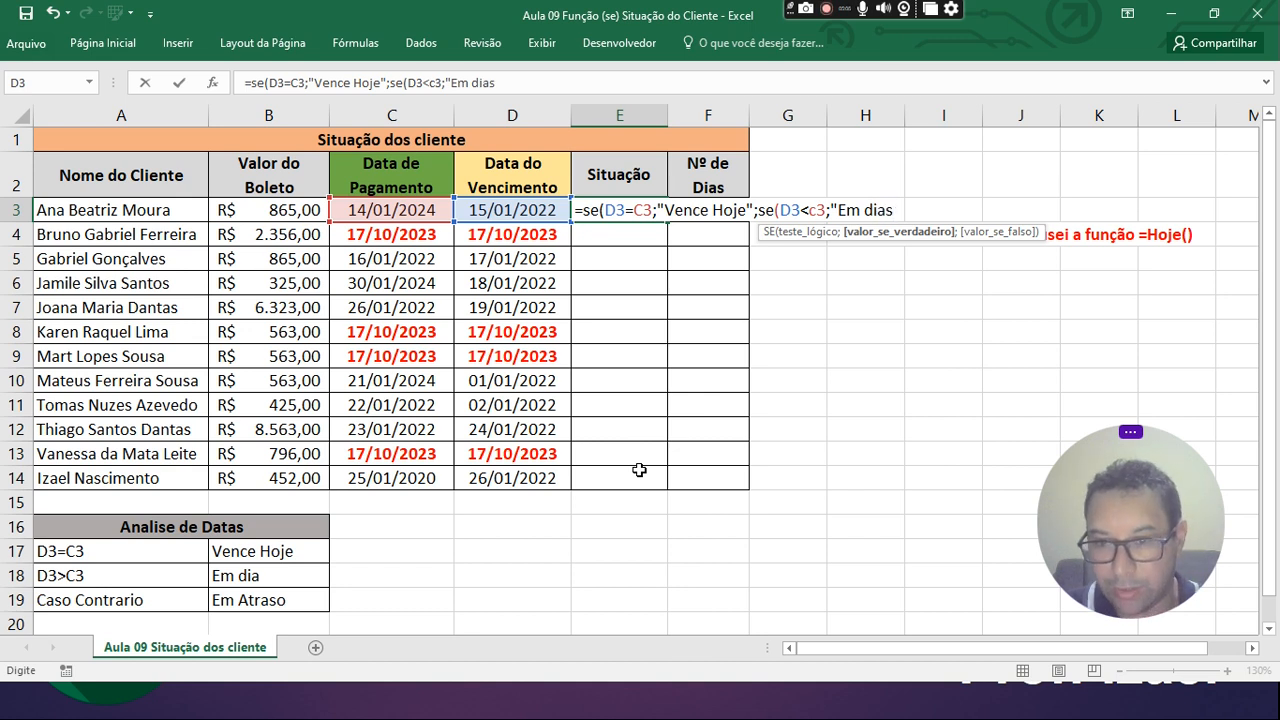
type("\"")
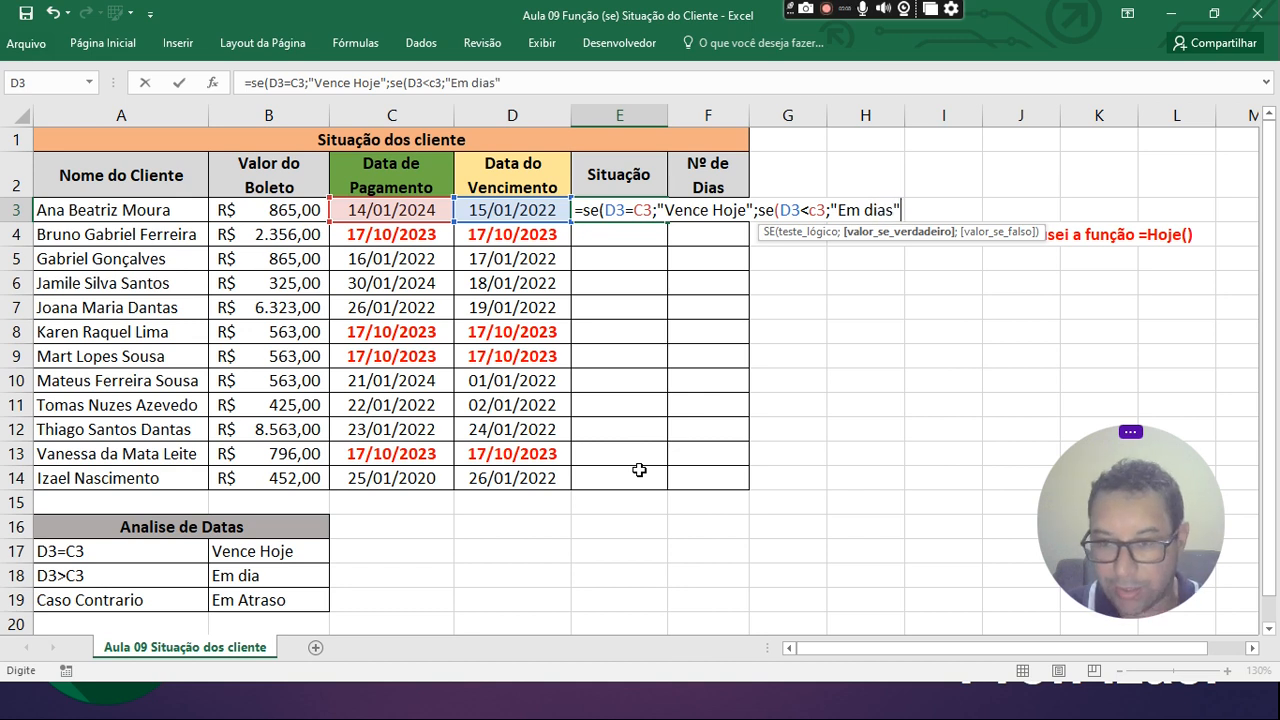
- Finish the E3 formula with "Em Atraso" as the nested false value and accept the proposed closing parenthesis correction
type(";")
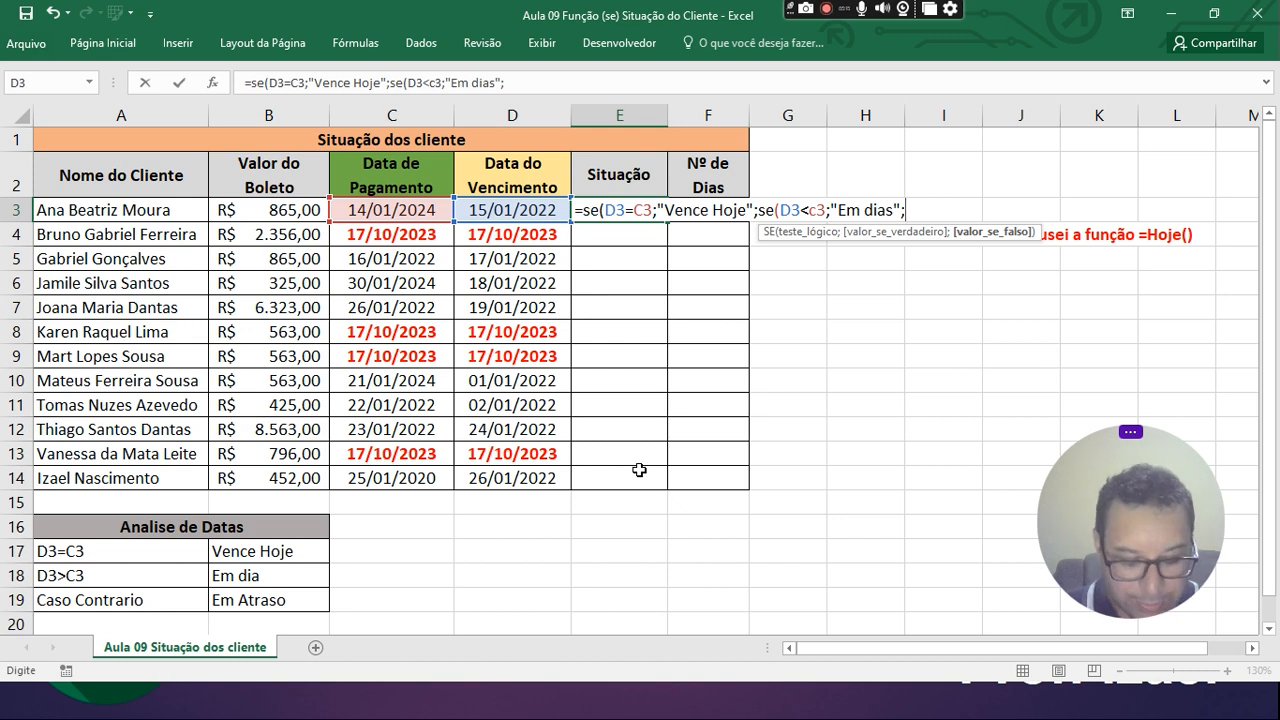
type("\"Em")
type(" A")
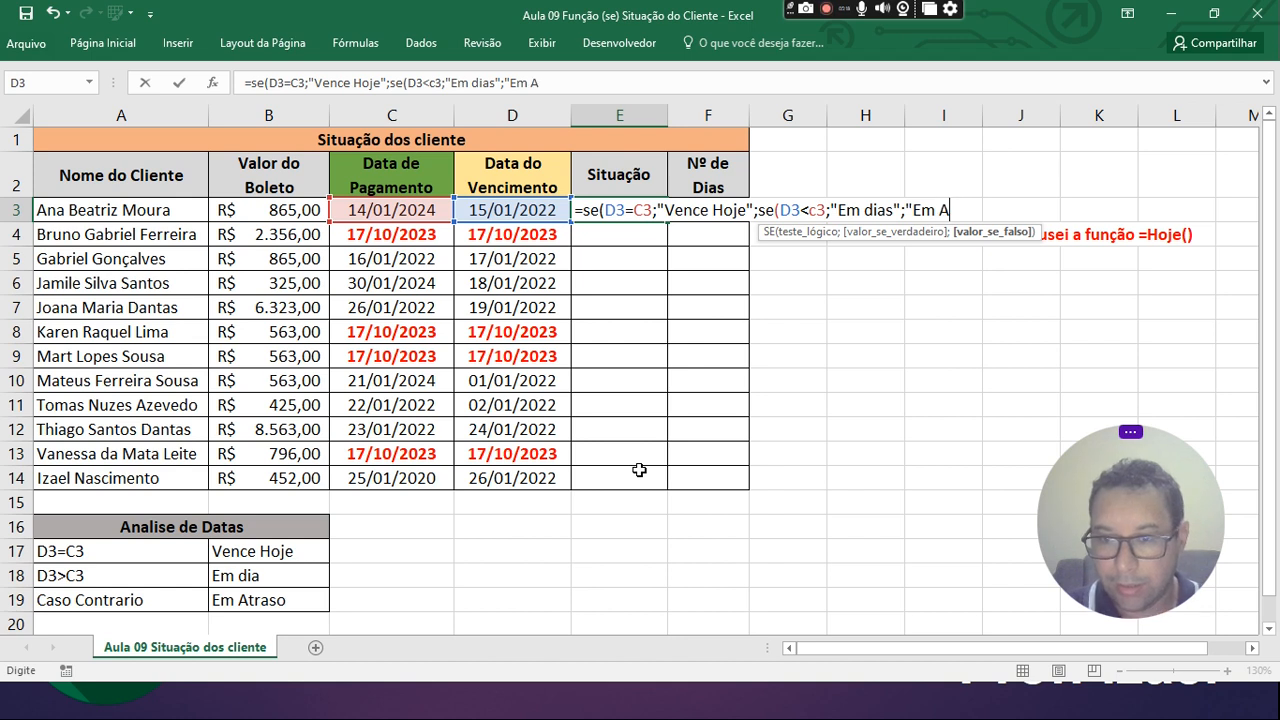
type("traso\"")
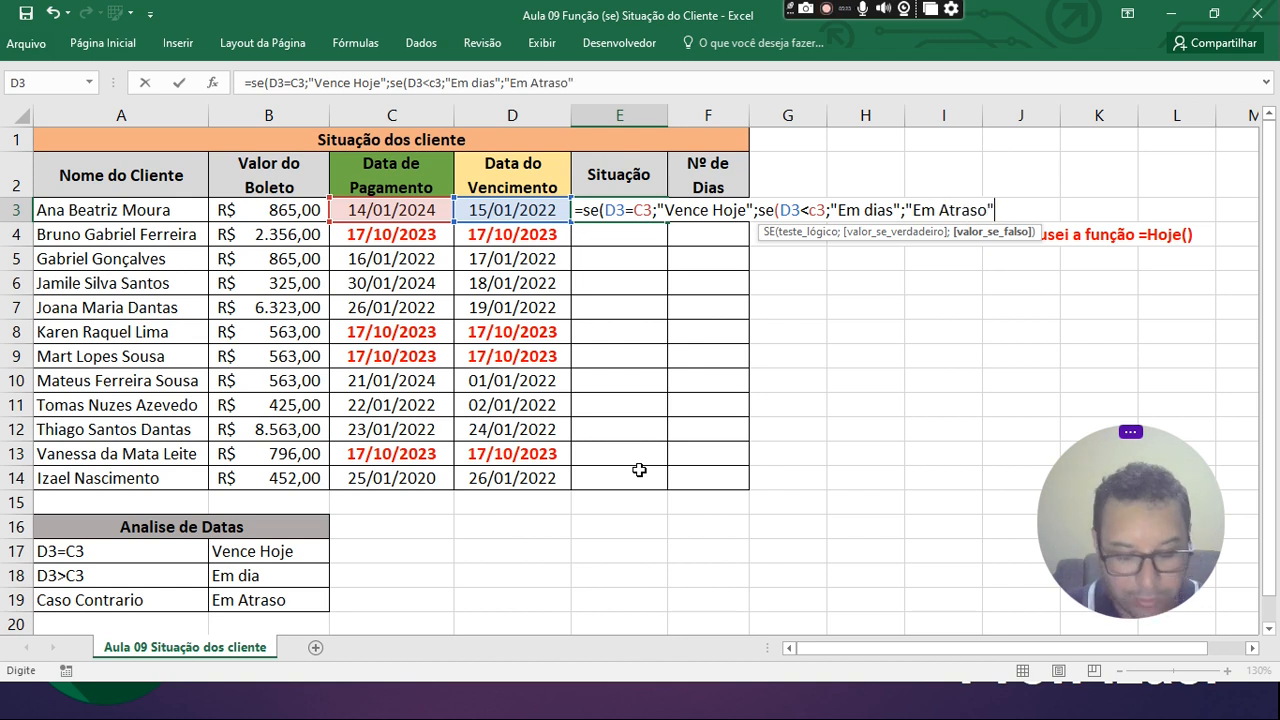
type(")")
key("Return")
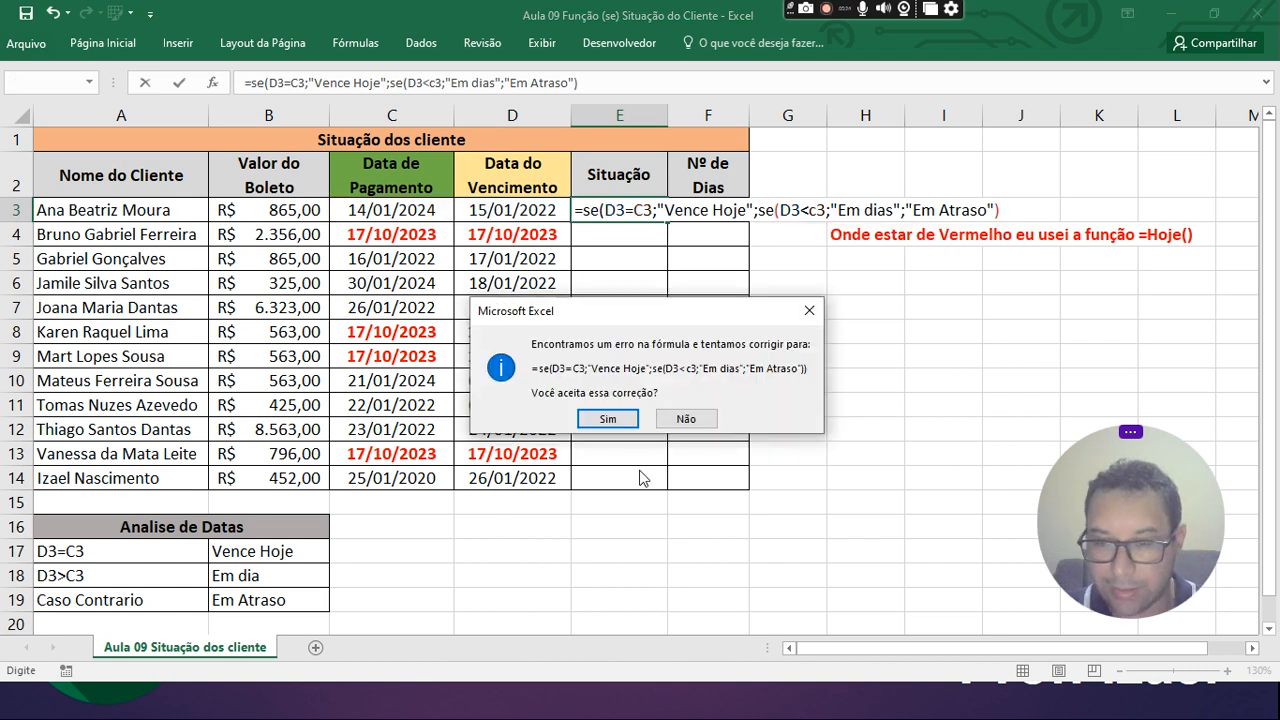
left_click(622, 419)
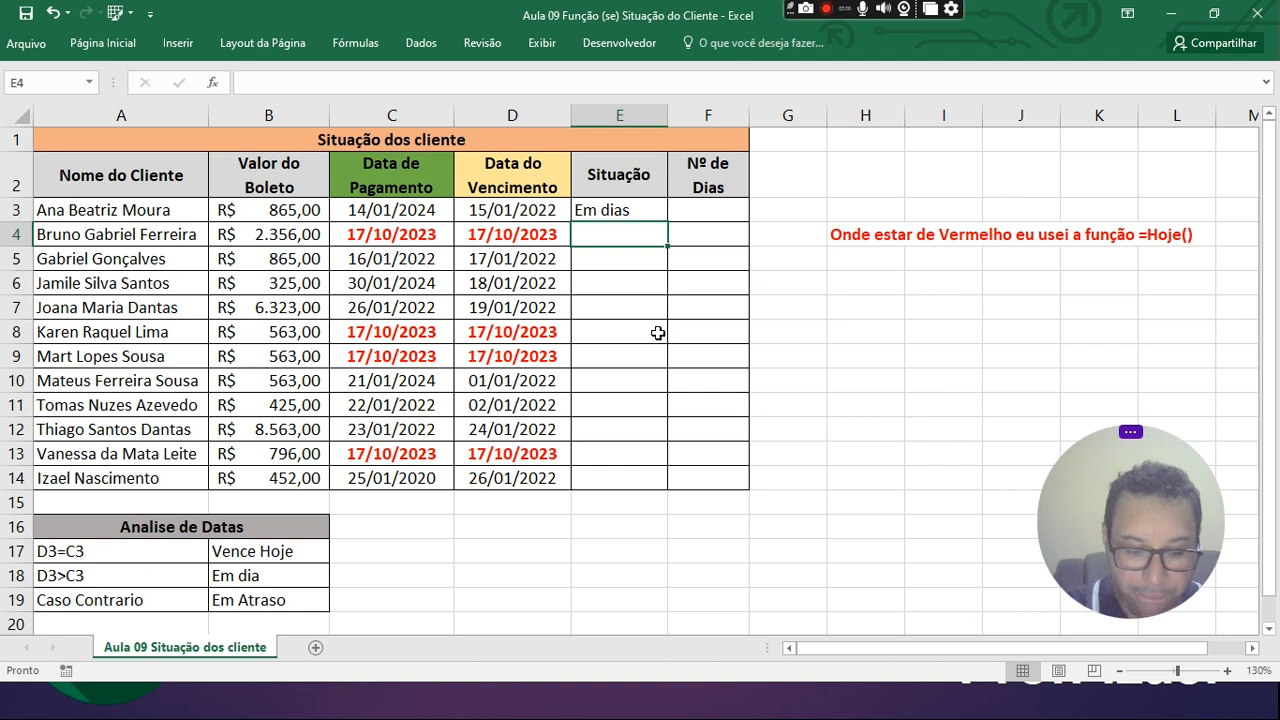
- Review the nested SE formula in E3 without changing it and check the due date in D3
double_click(614, 209)
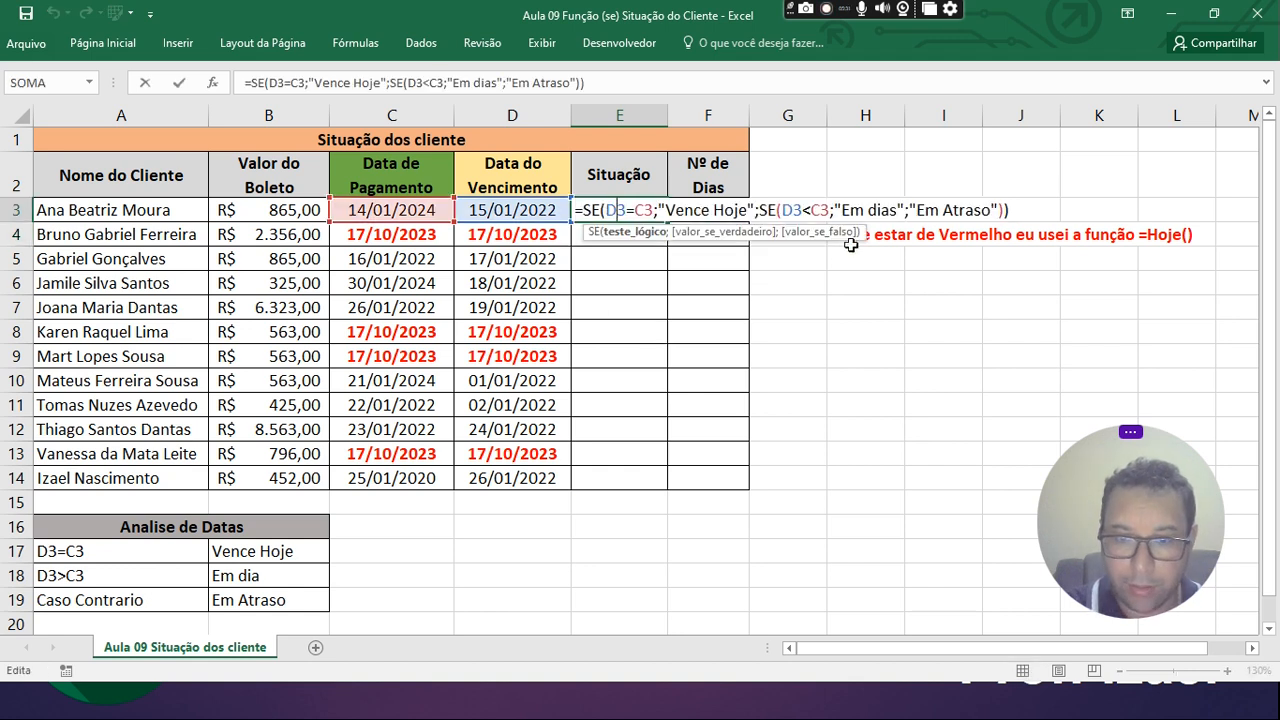
left_click(1024, 206)
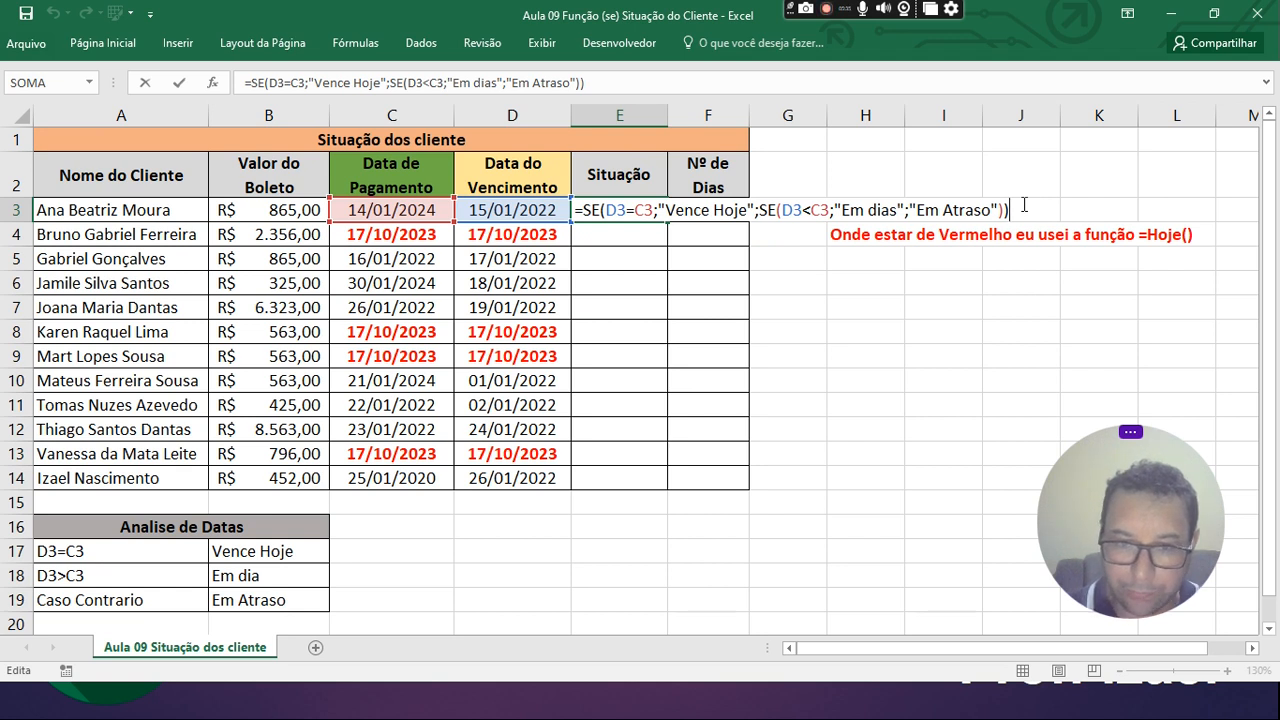
key("Return")
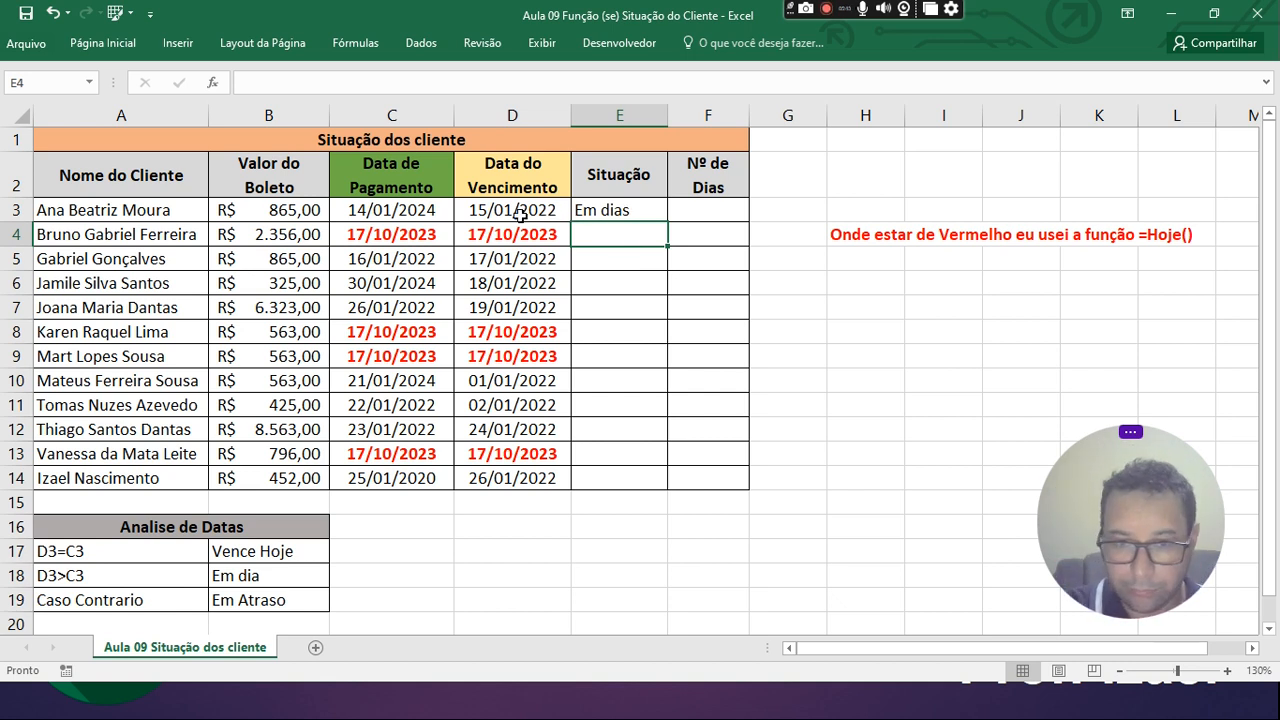
double_click(600, 211)
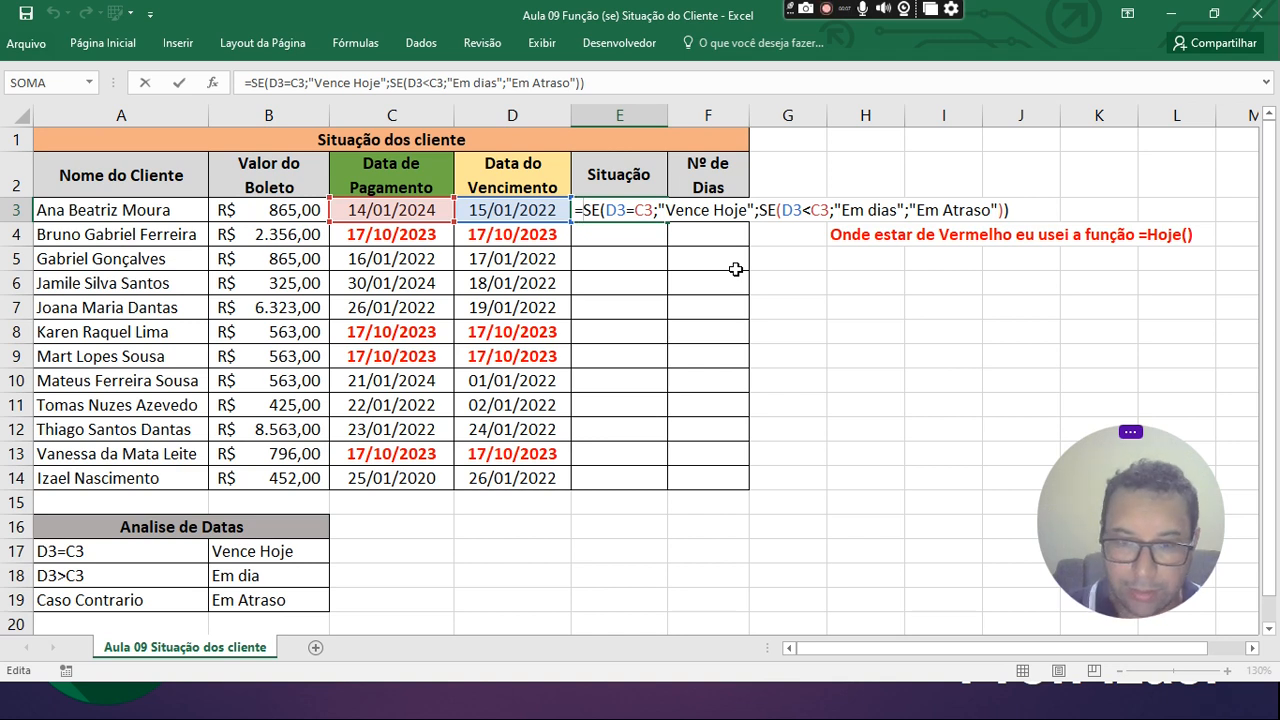
key("Return")
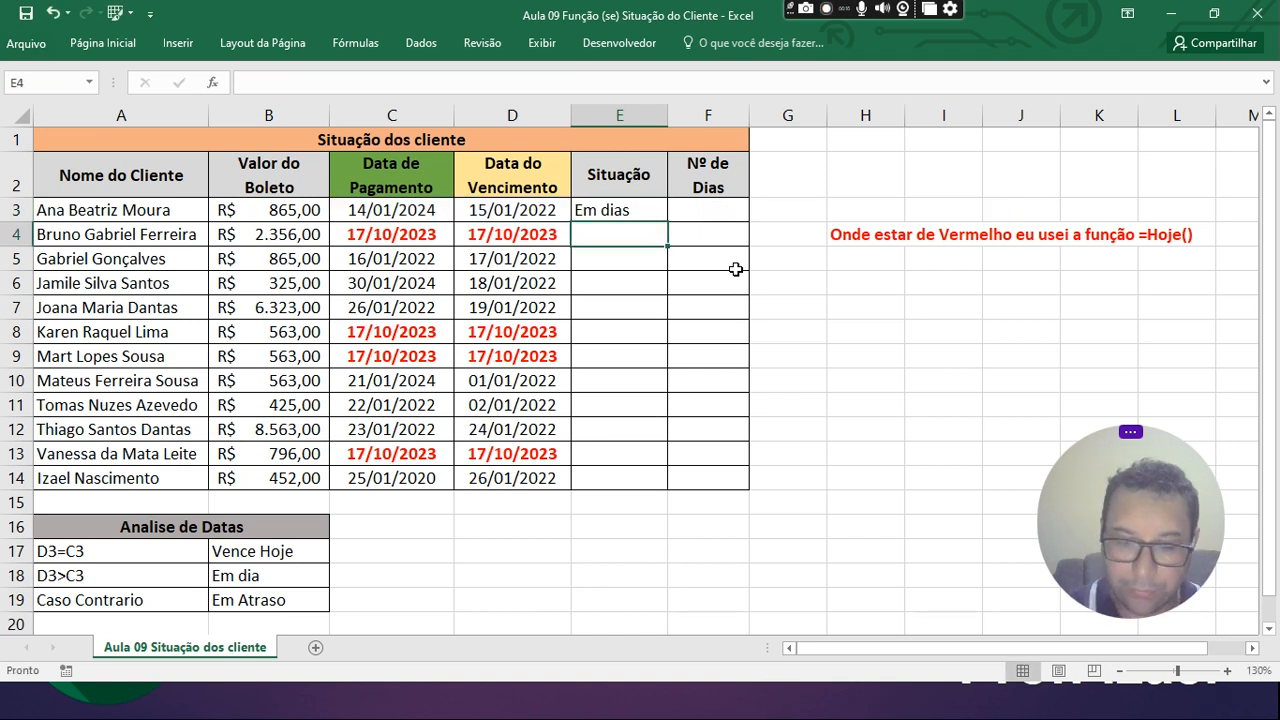
left_click(481, 222)
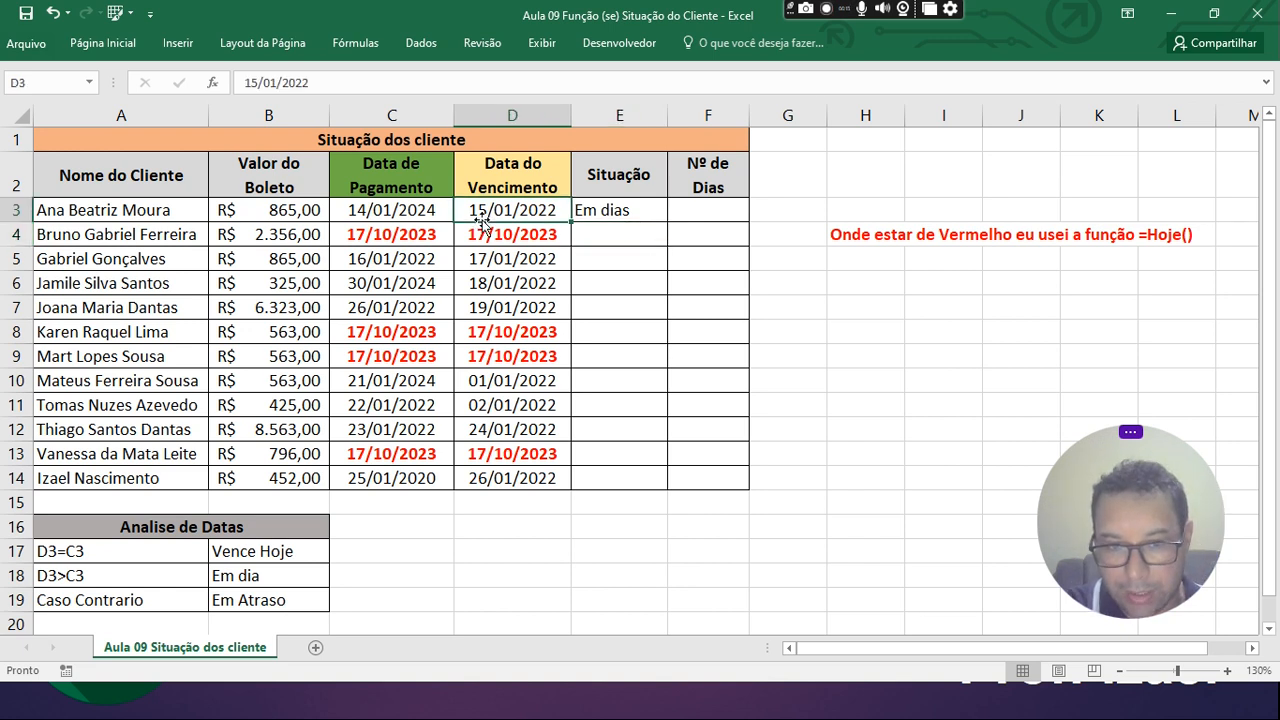
- Change the nested SE test in E3 to D3>C3 and check the formula against the due date in D3
double_click(630, 211)
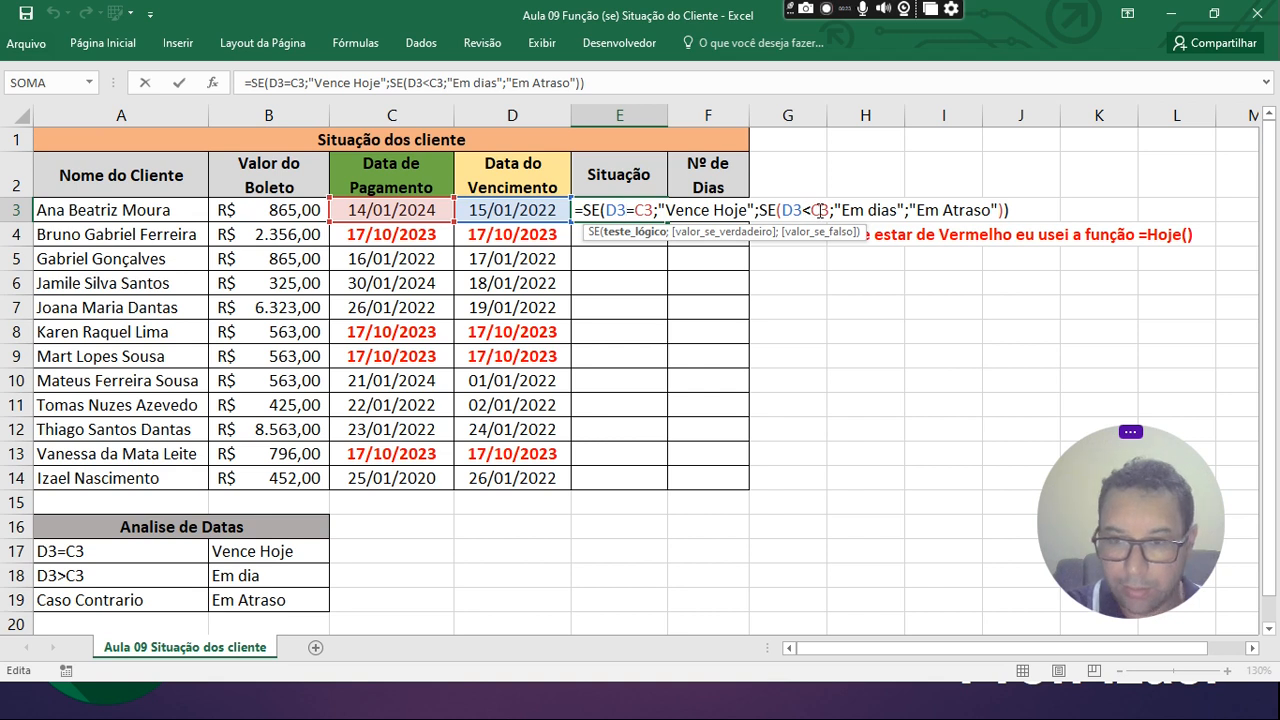
left_click(810, 210)
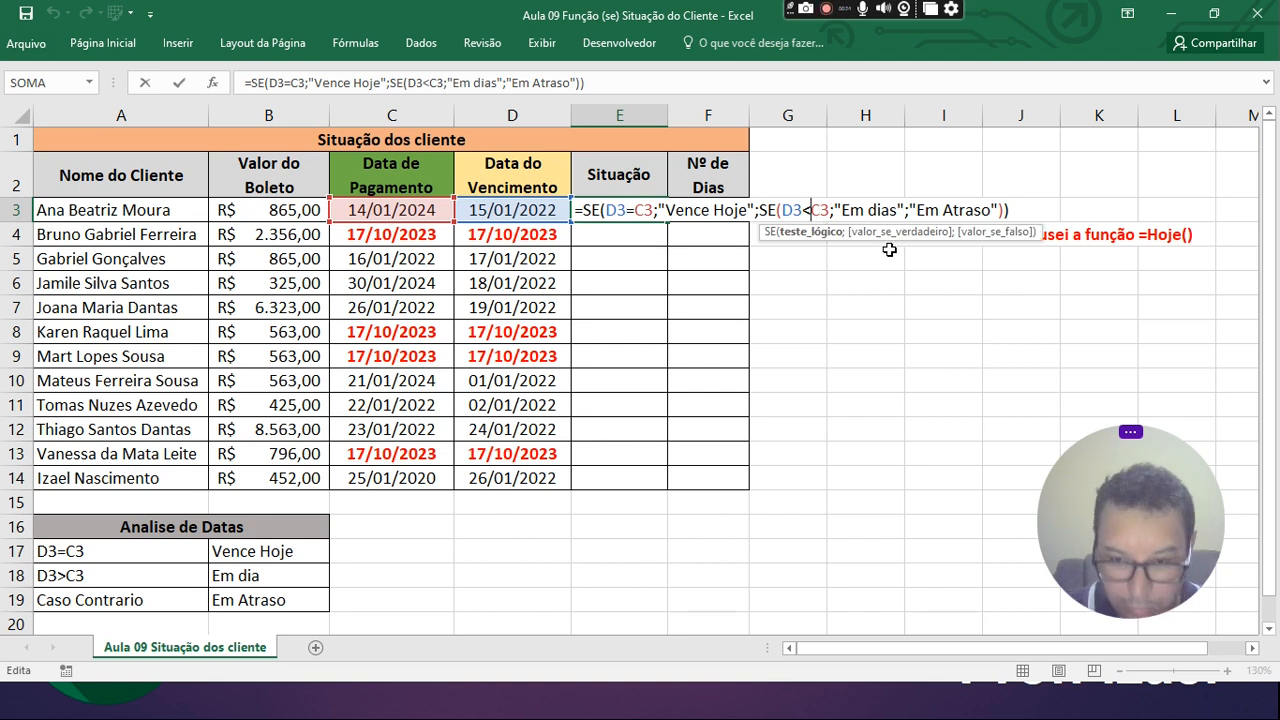
key("BackSpace")
type(">")
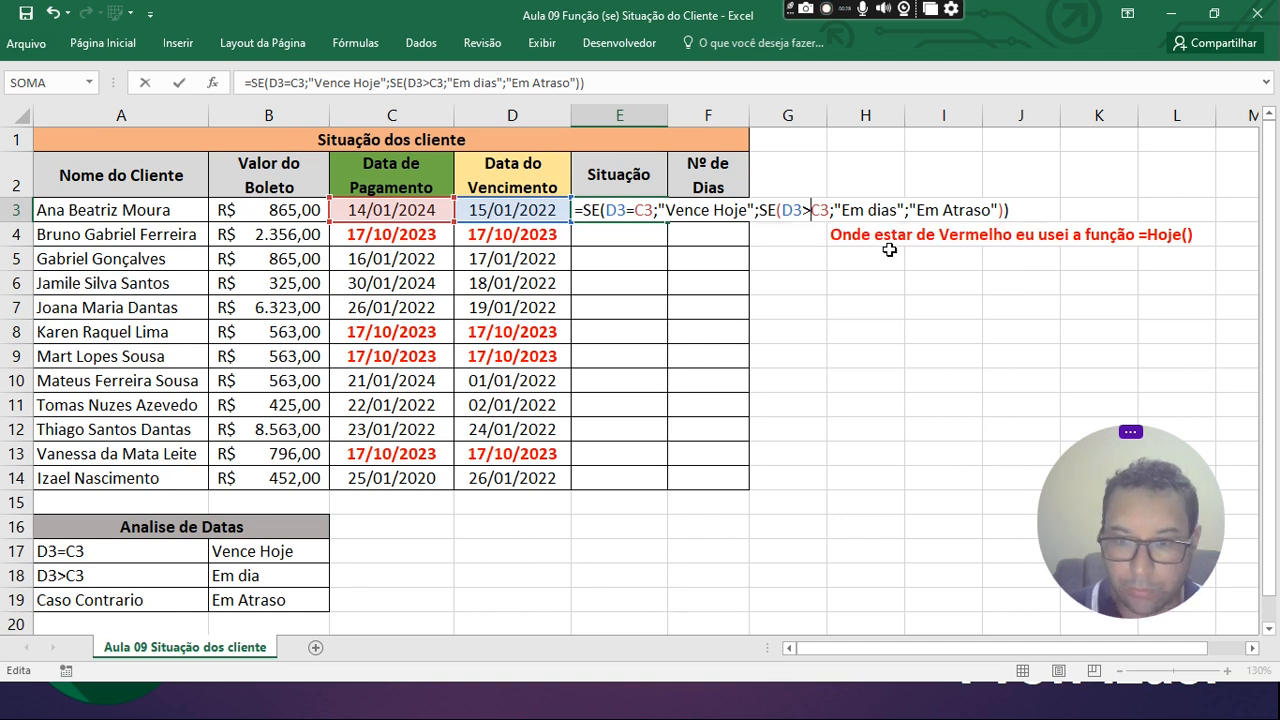
key("Return")
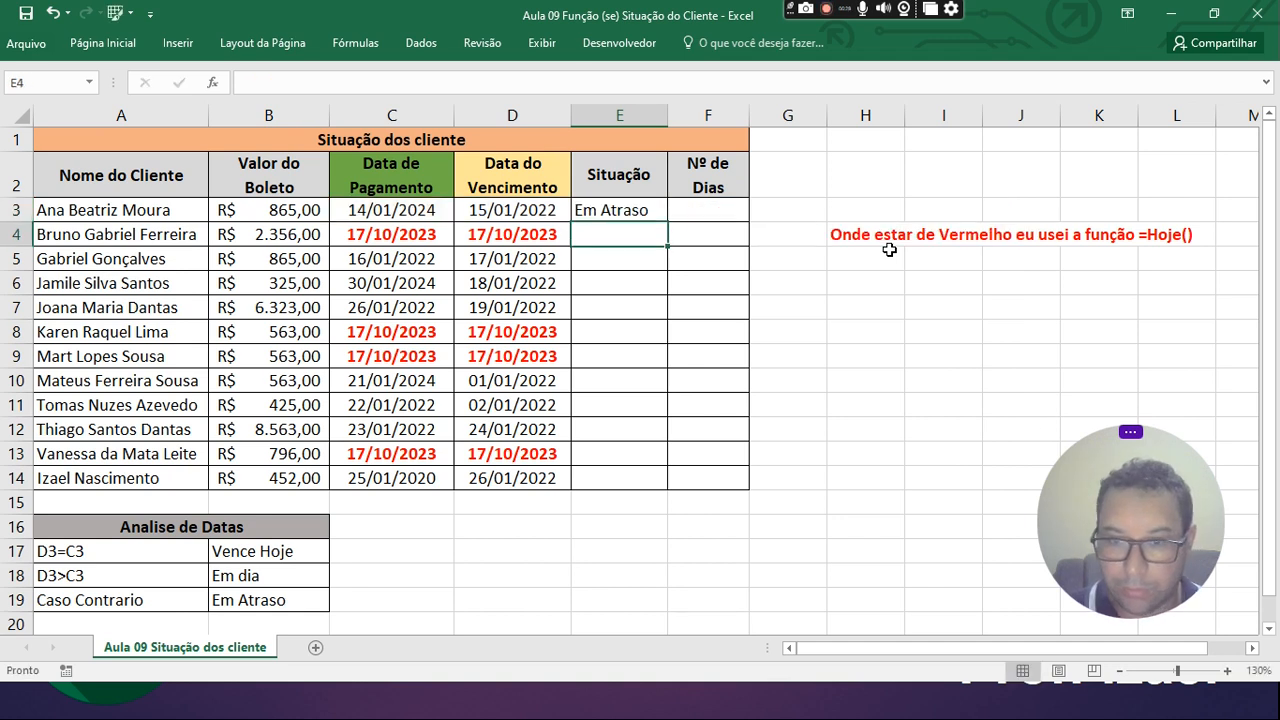
left_click(625, 211)
double_click(626, 212)
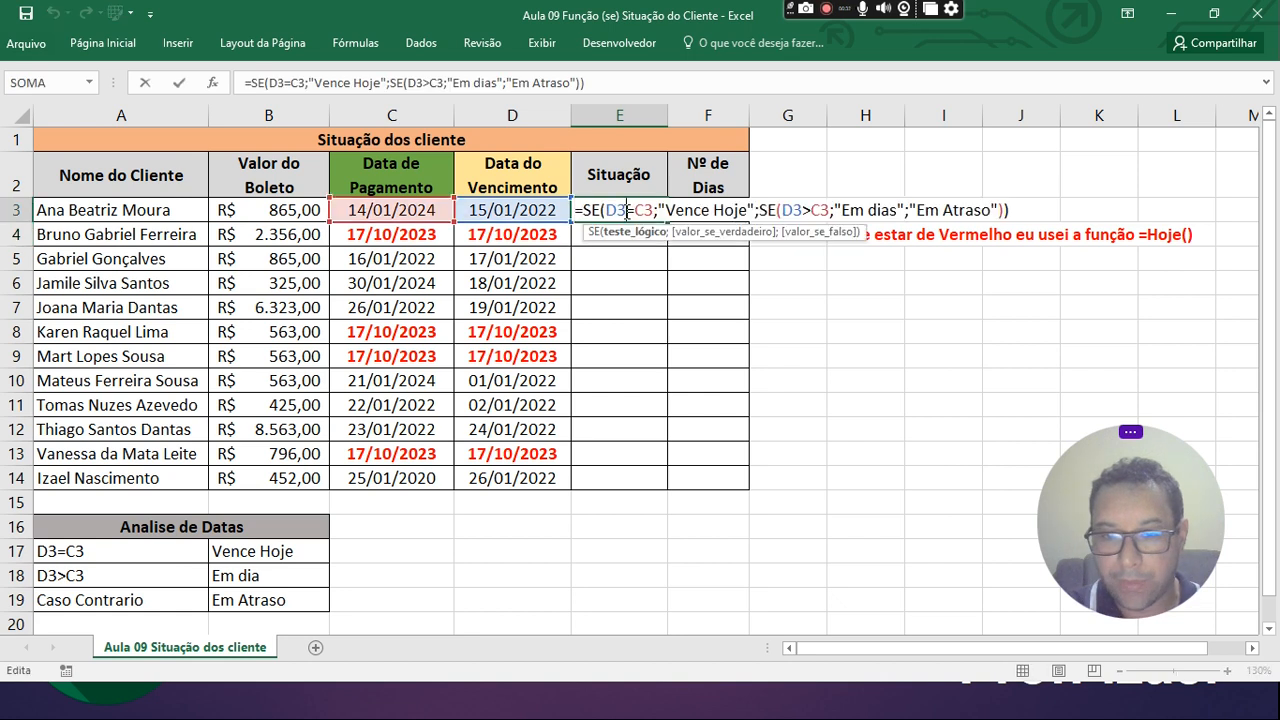
key("Return")
left_click(598, 212)
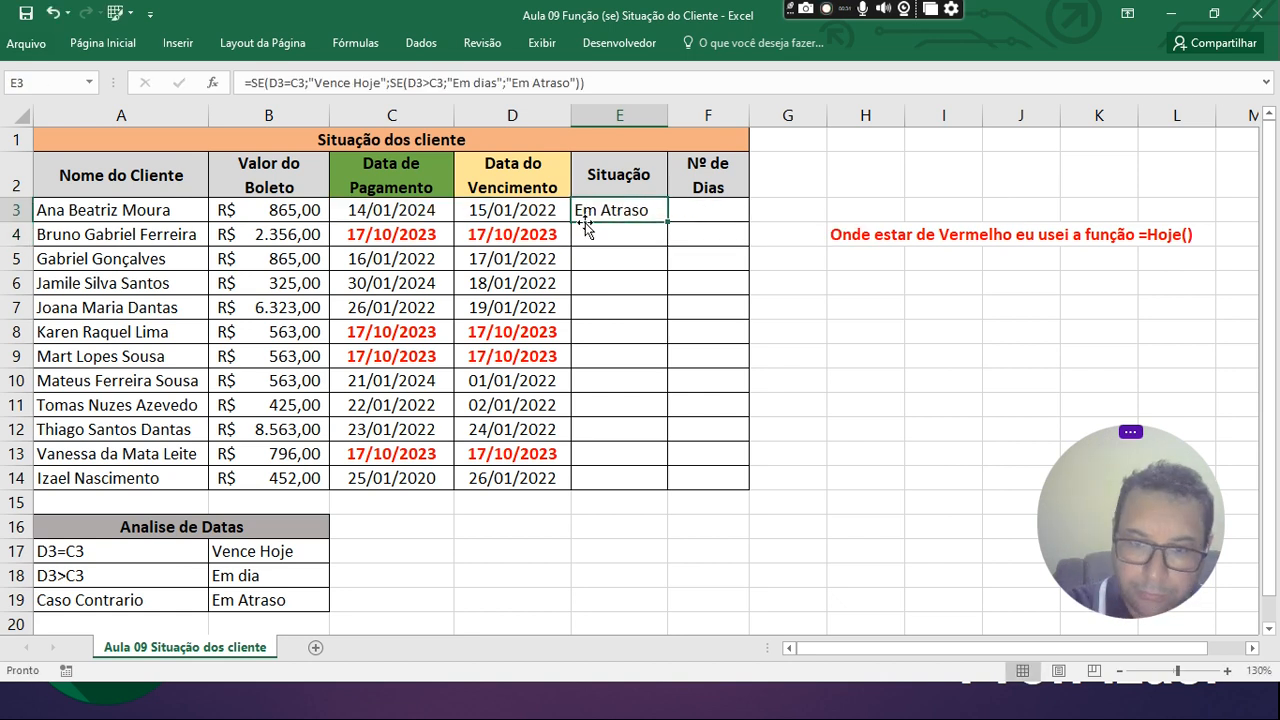
left_click(492, 213)
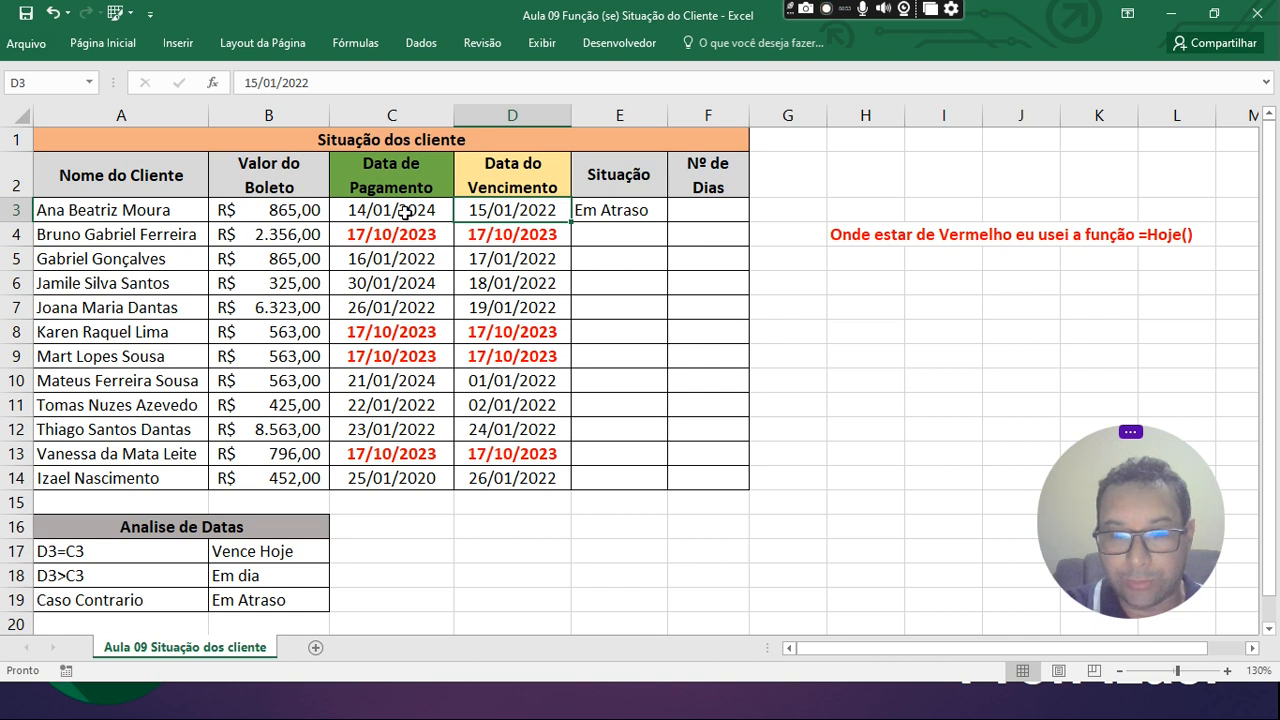
- Center the Situação result in E3 horizontally
left_click(580, 210)
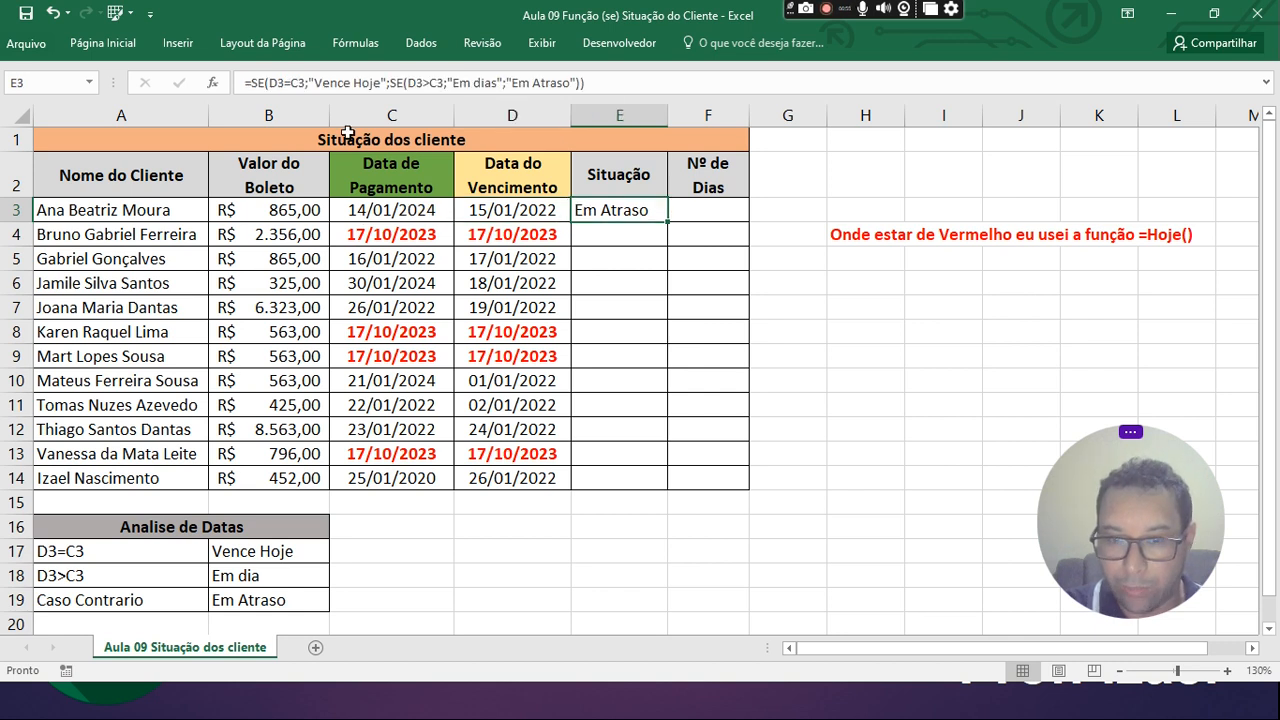
left_click(105, 45)
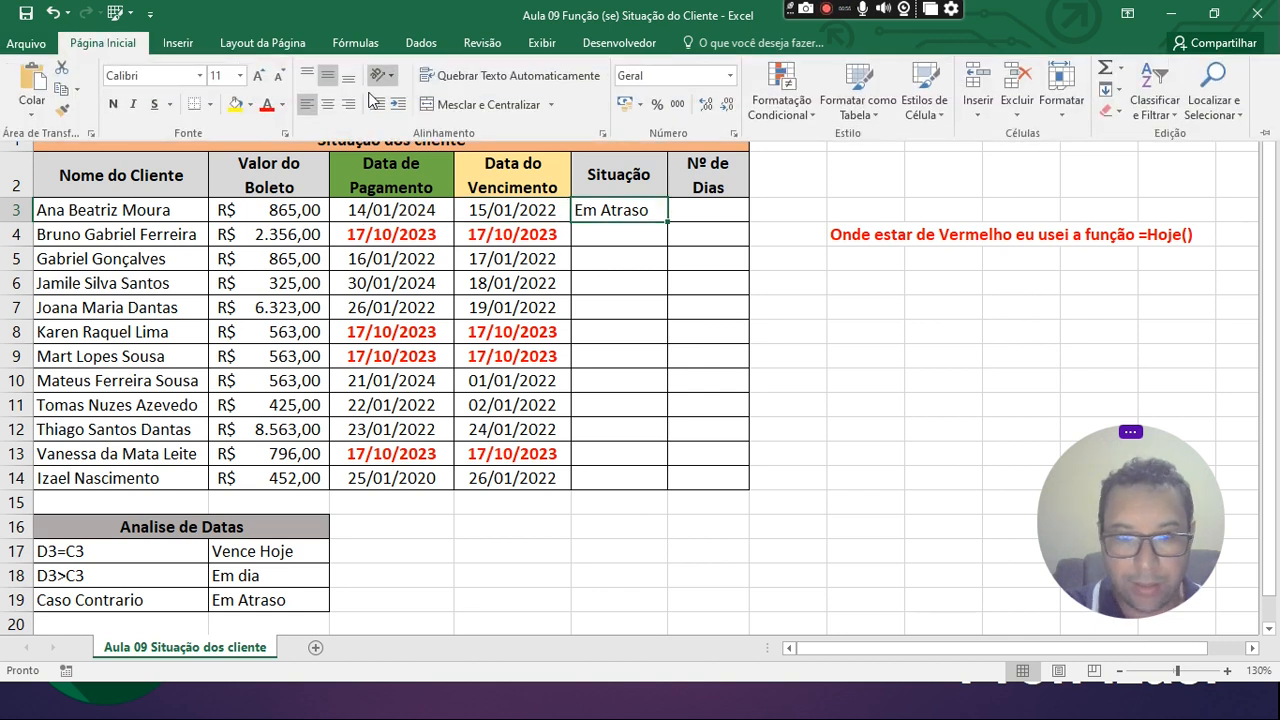
left_click(329, 104)
left_click(645, 328)
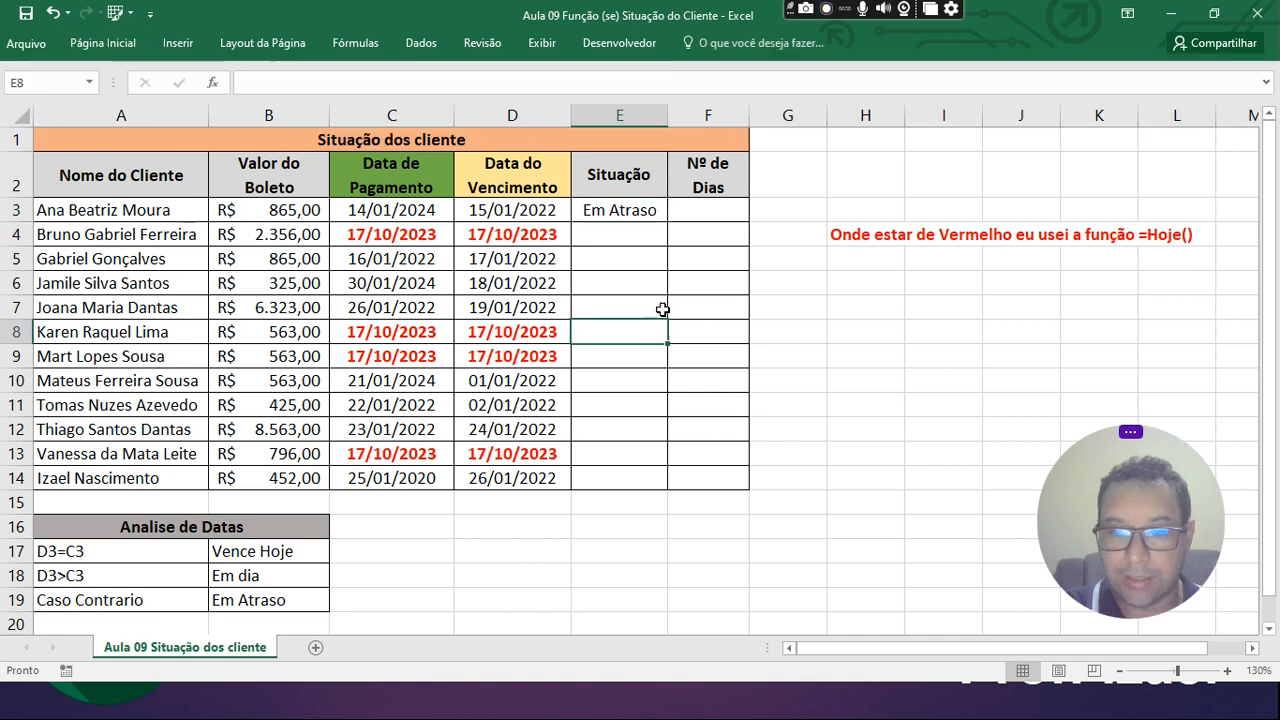
- Review the nested SE formula in E3 and copy it down the Situação column through E14
double_click(622, 206)
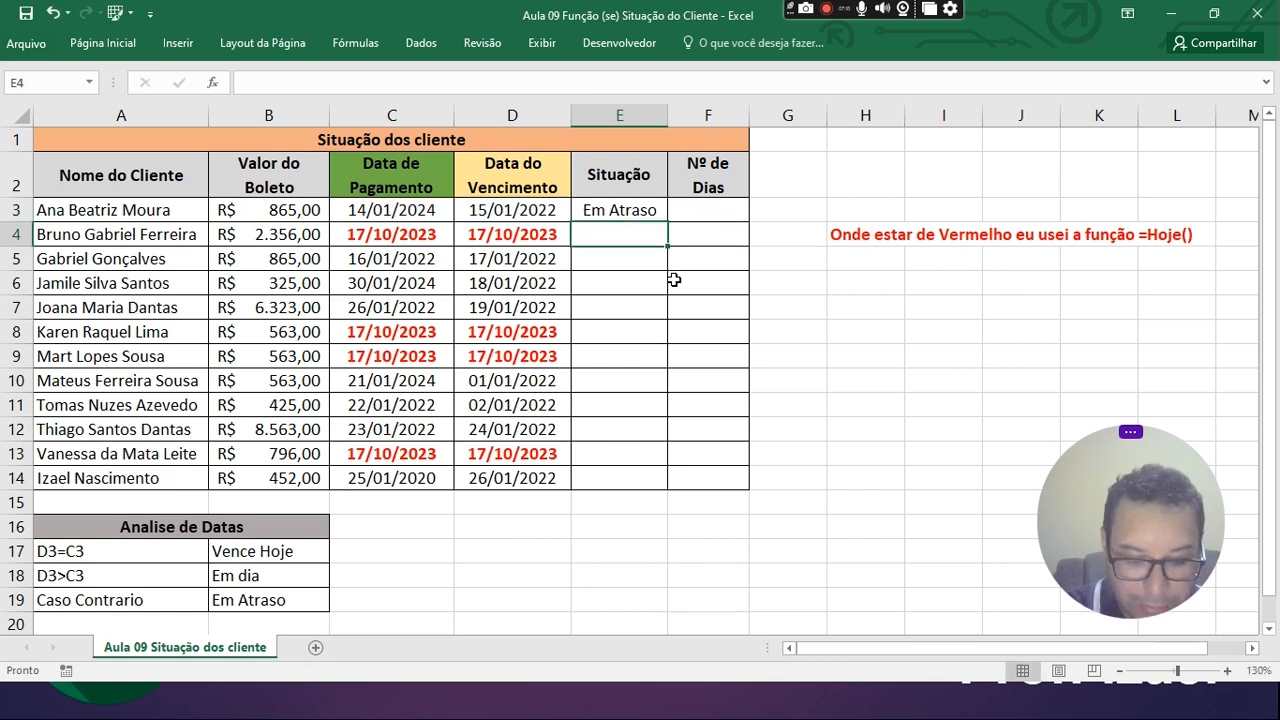
left_click(620, 209)
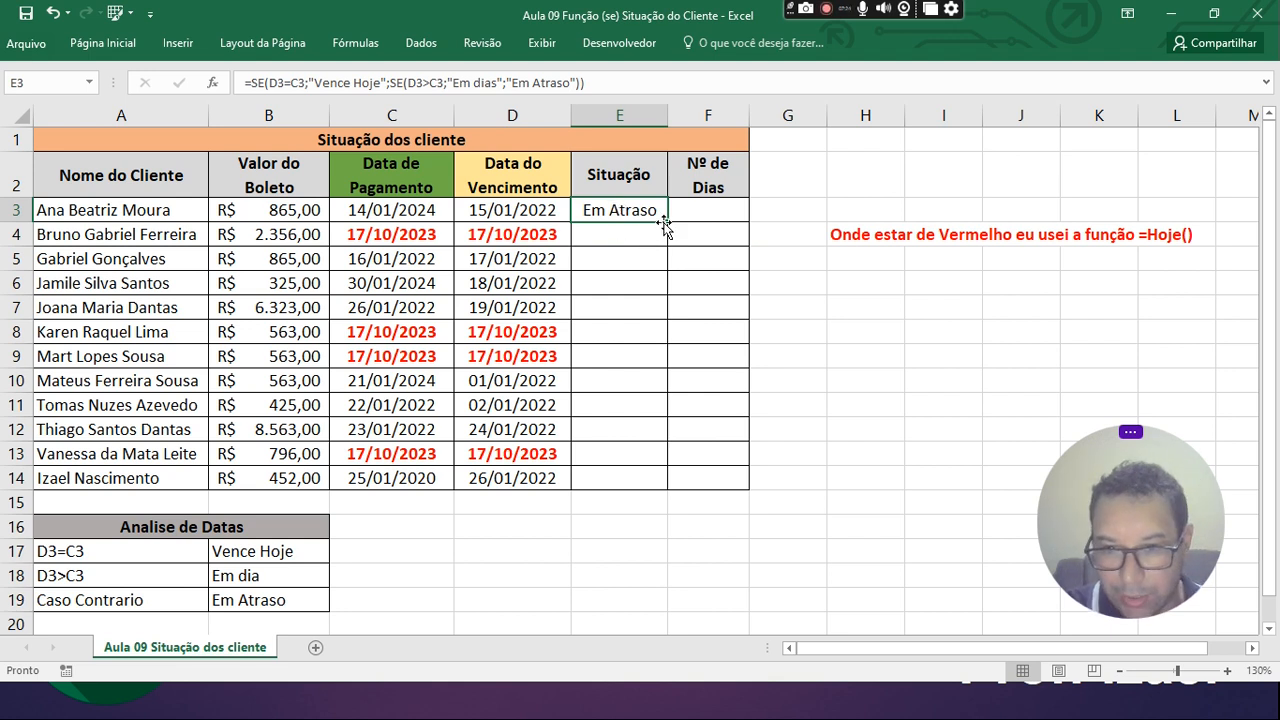
left_click_drag(669, 223, 629, 482)
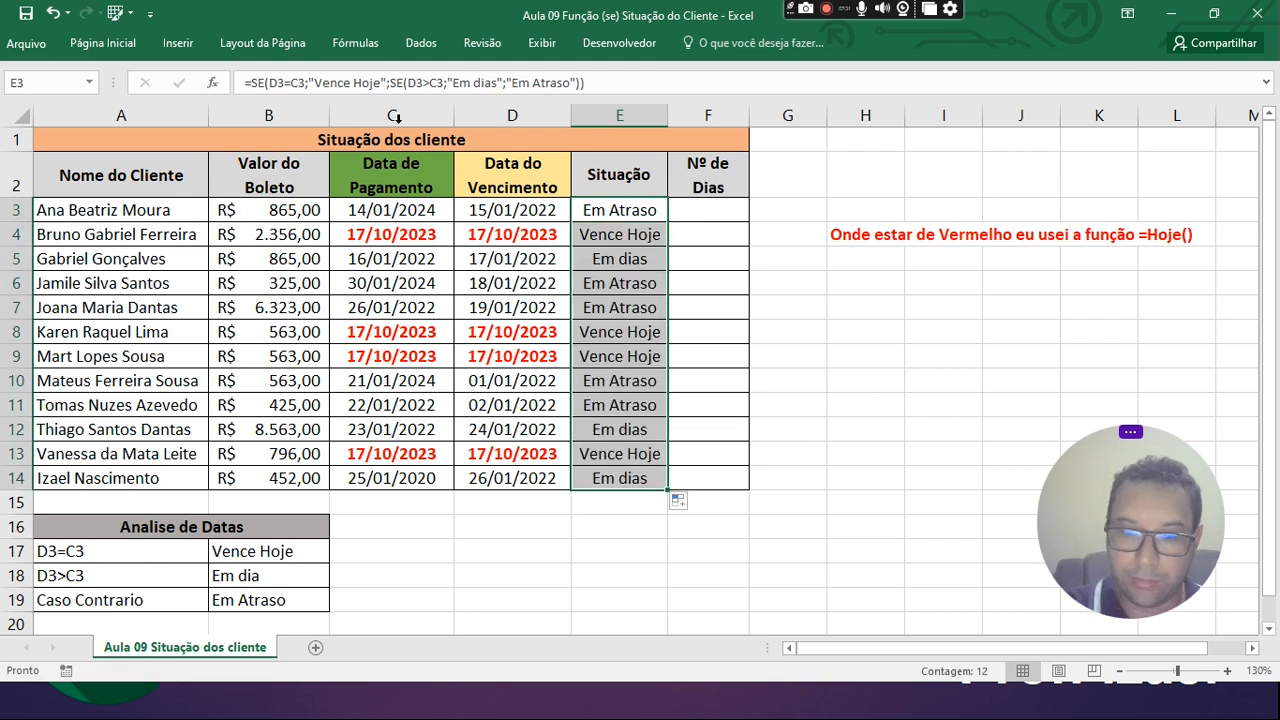
left_click(858, 264)
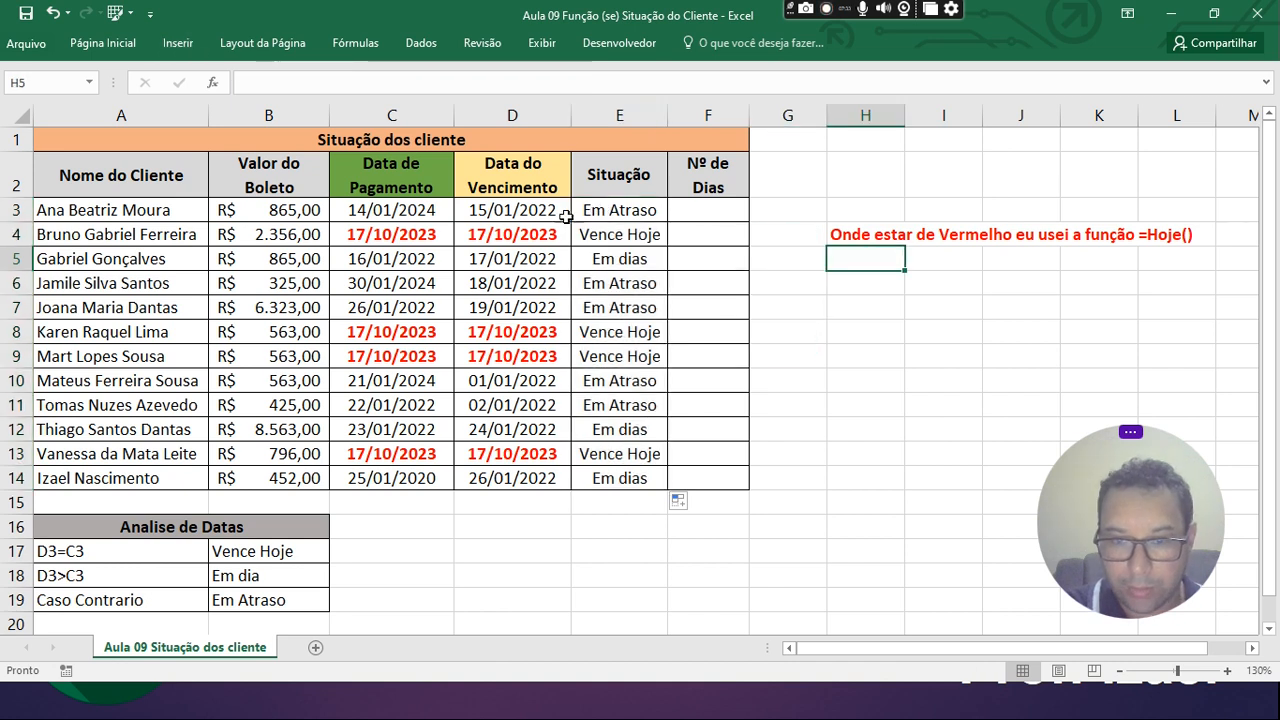
- Compare the payment and due dates with the Situação results across the client rows, down to row 14
left_click_drag(397, 236, 640, 234)
left_click_drag(390, 330, 632, 330)
left_click_drag(382, 356, 632, 358)
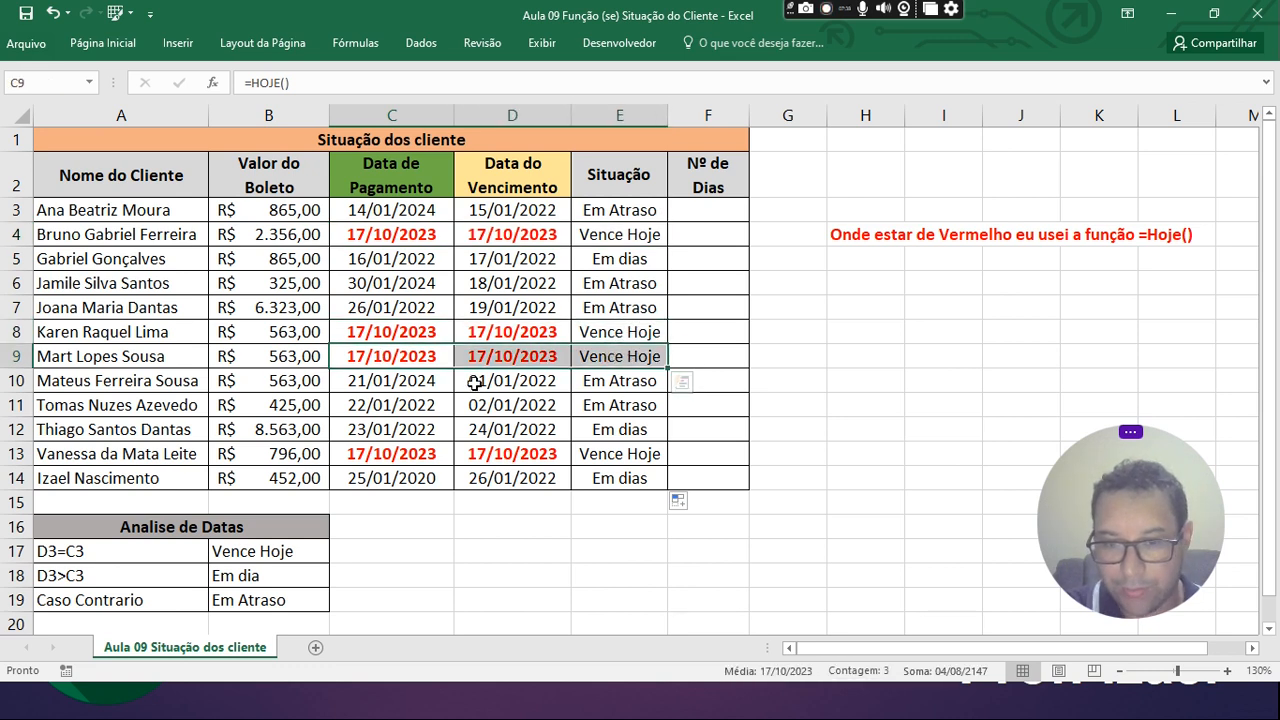
left_click_drag(396, 380, 616, 404)
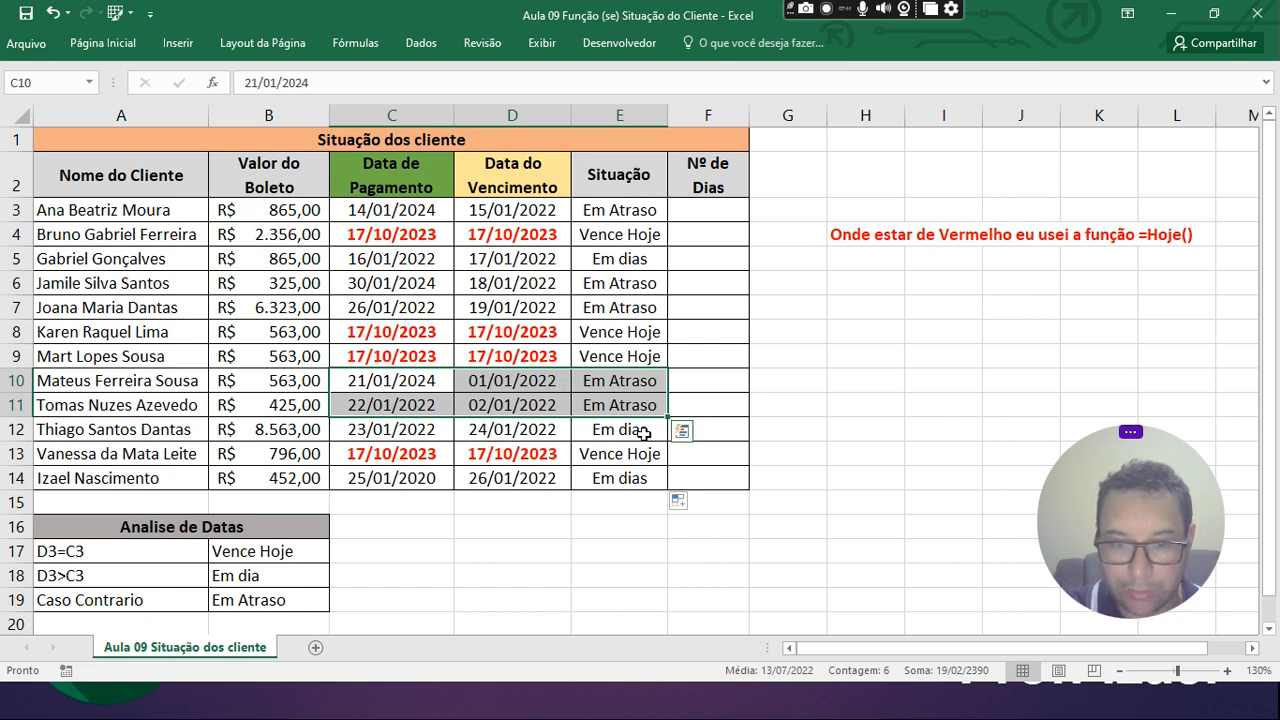
left_click(487, 429)
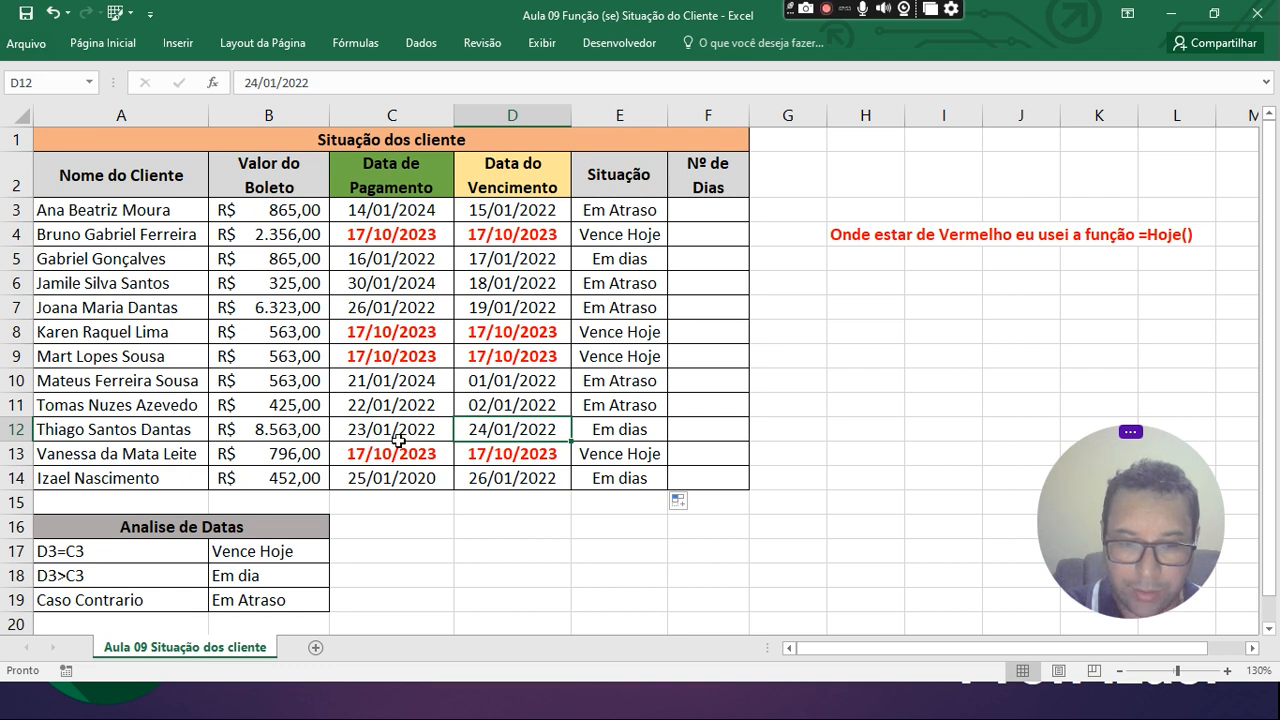
left_click_drag(366, 460, 610, 458)
left_click(417, 531)
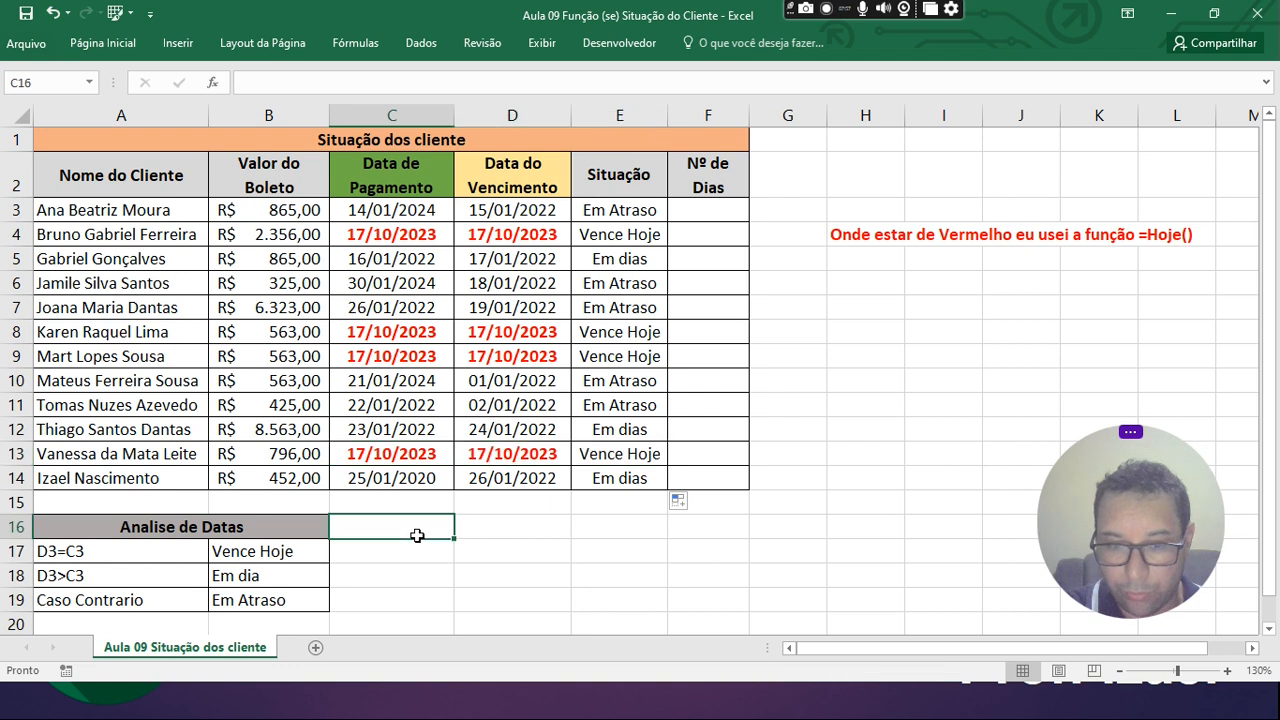
left_click(593, 482)
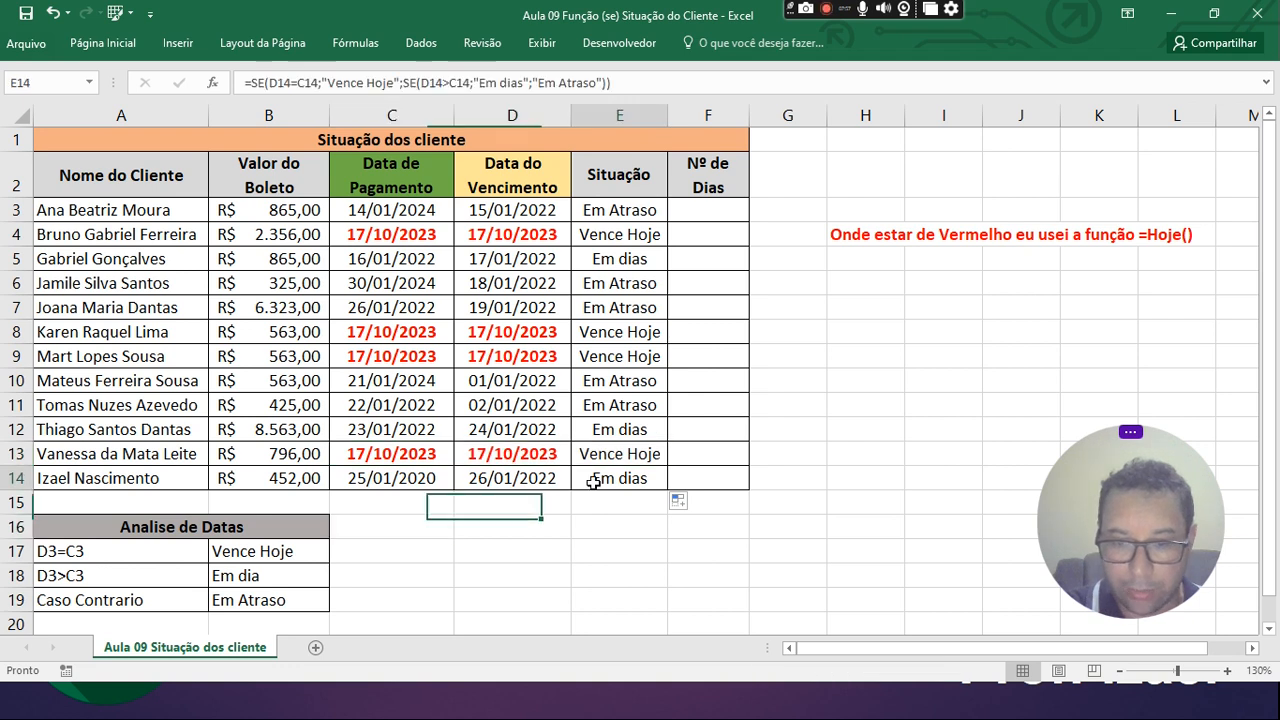
left_click(497, 482)
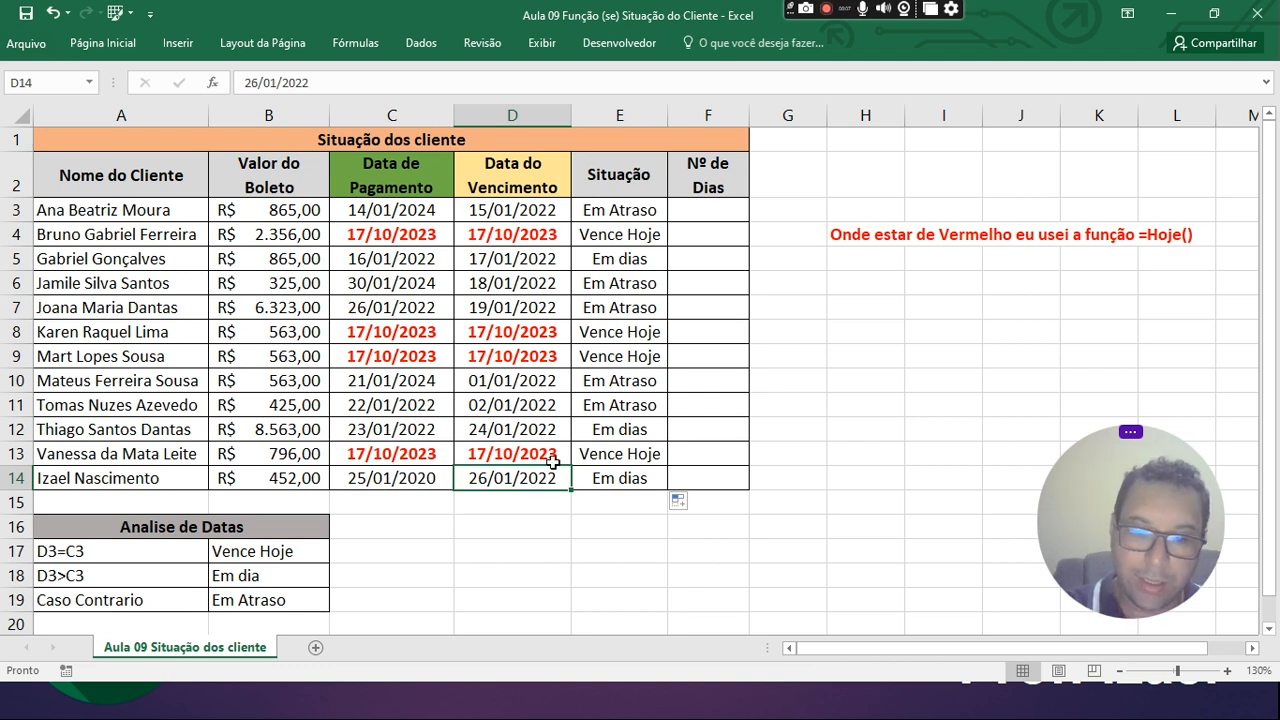
left_click(630, 531)
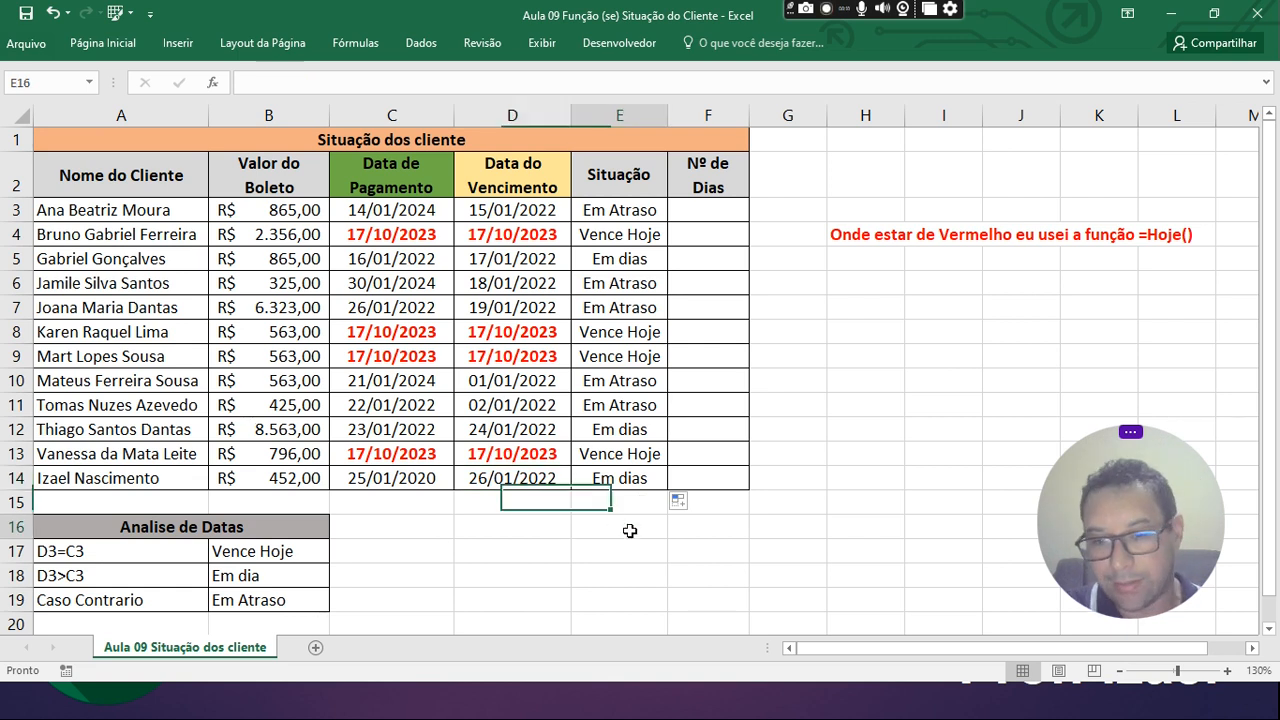
- Left-align the Situação results in E3:E14
left_click_drag(614, 211, 626, 478)
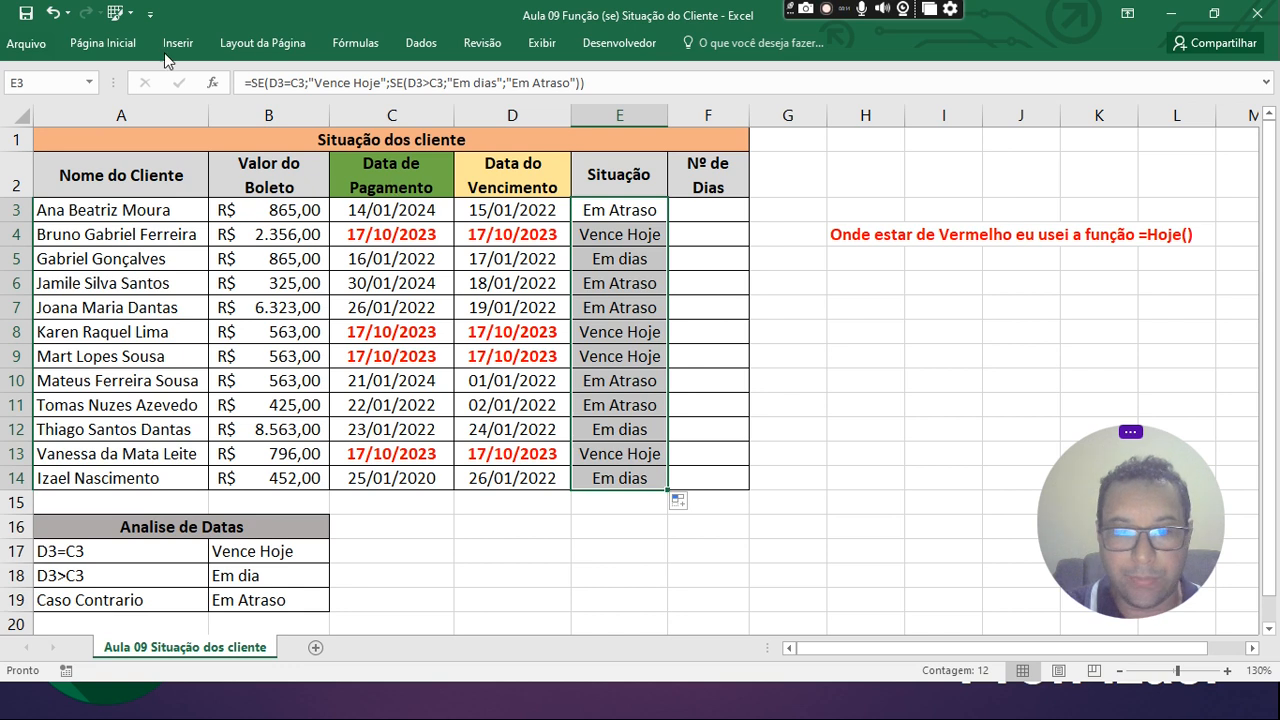
left_click(102, 43)
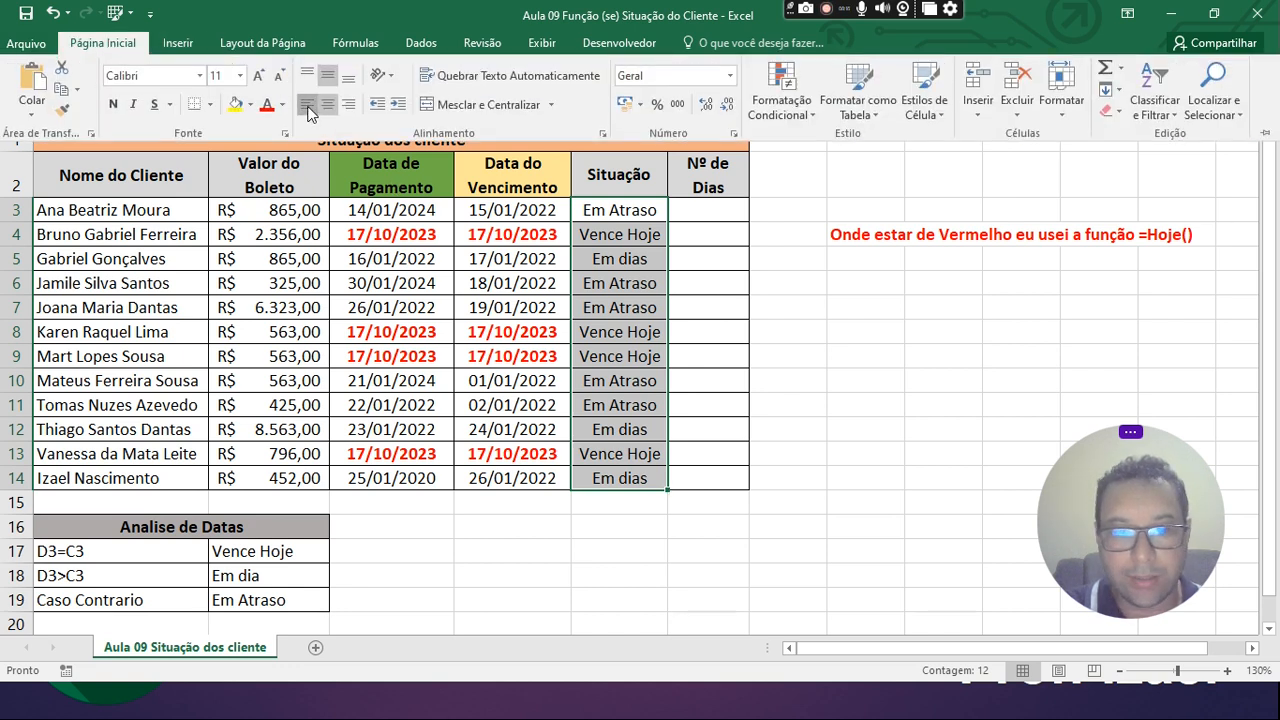
left_click(307, 105)
double_click(865, 356)
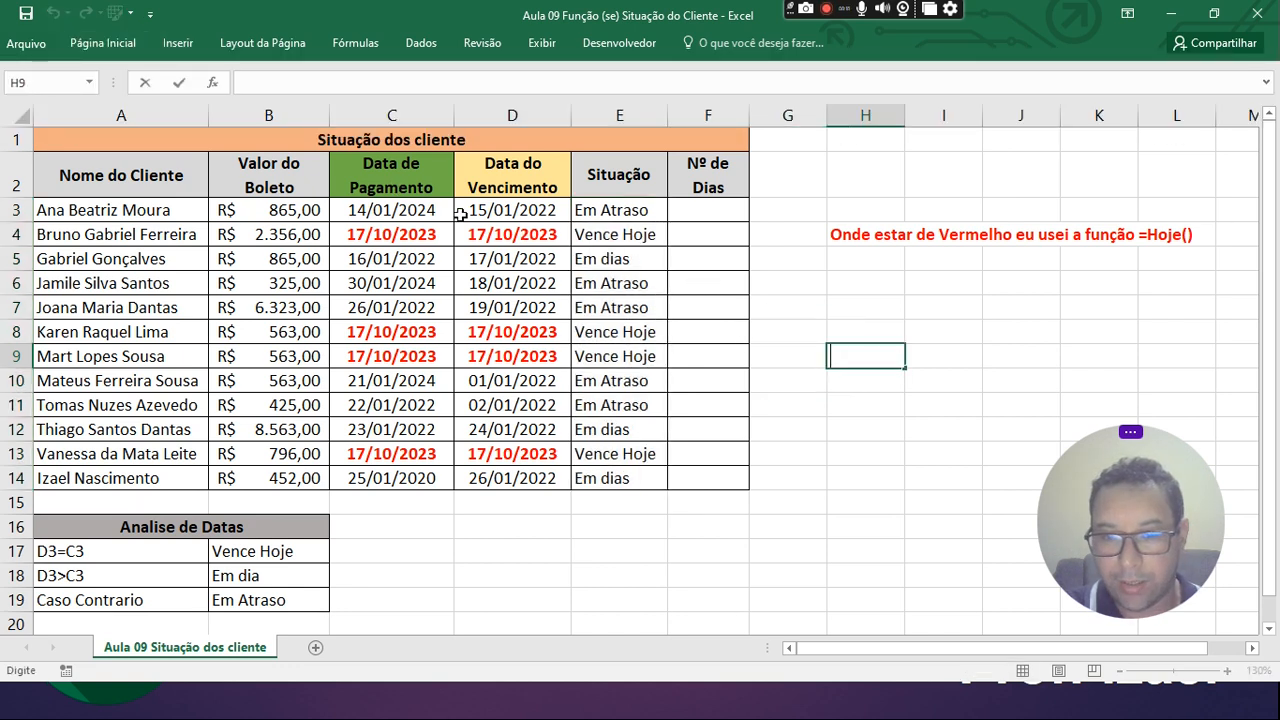
- Check the dates in C3:D3 and begin a DATADIF formula in F3 of the Nº de Dias column
left_click_drag(406, 208, 503, 208)
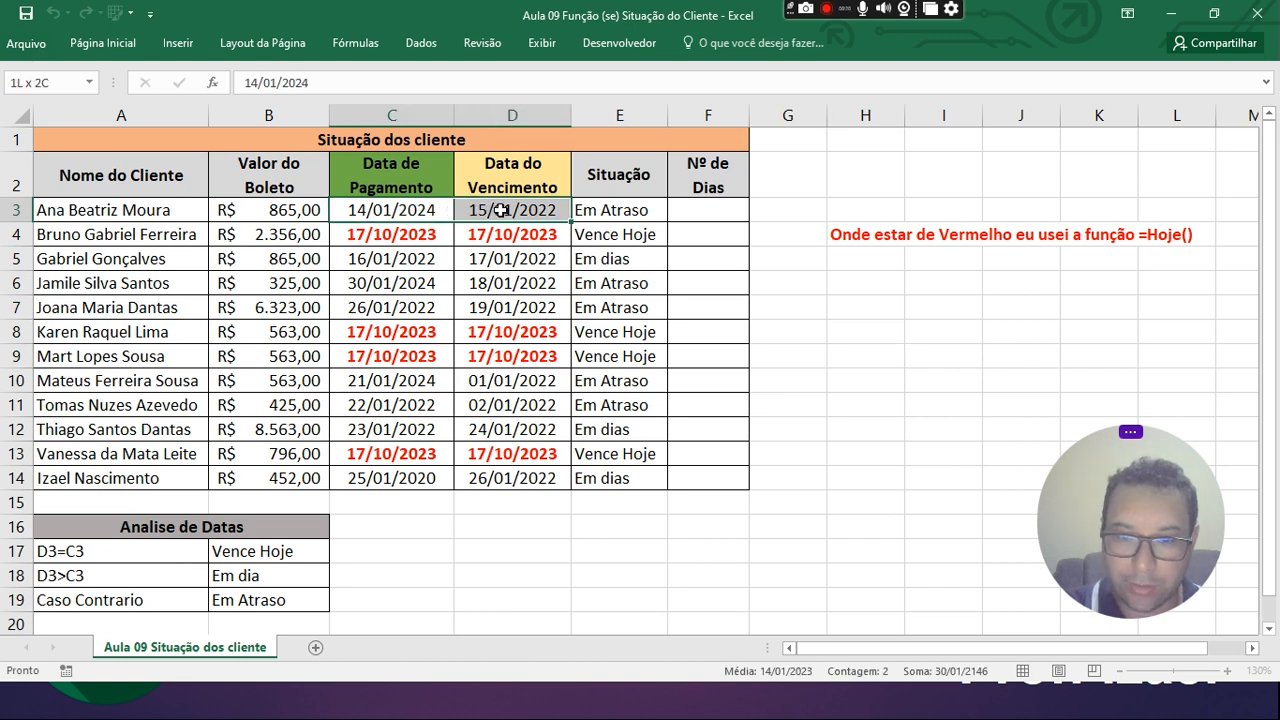
left_click(807, 409)
left_click(700, 210)
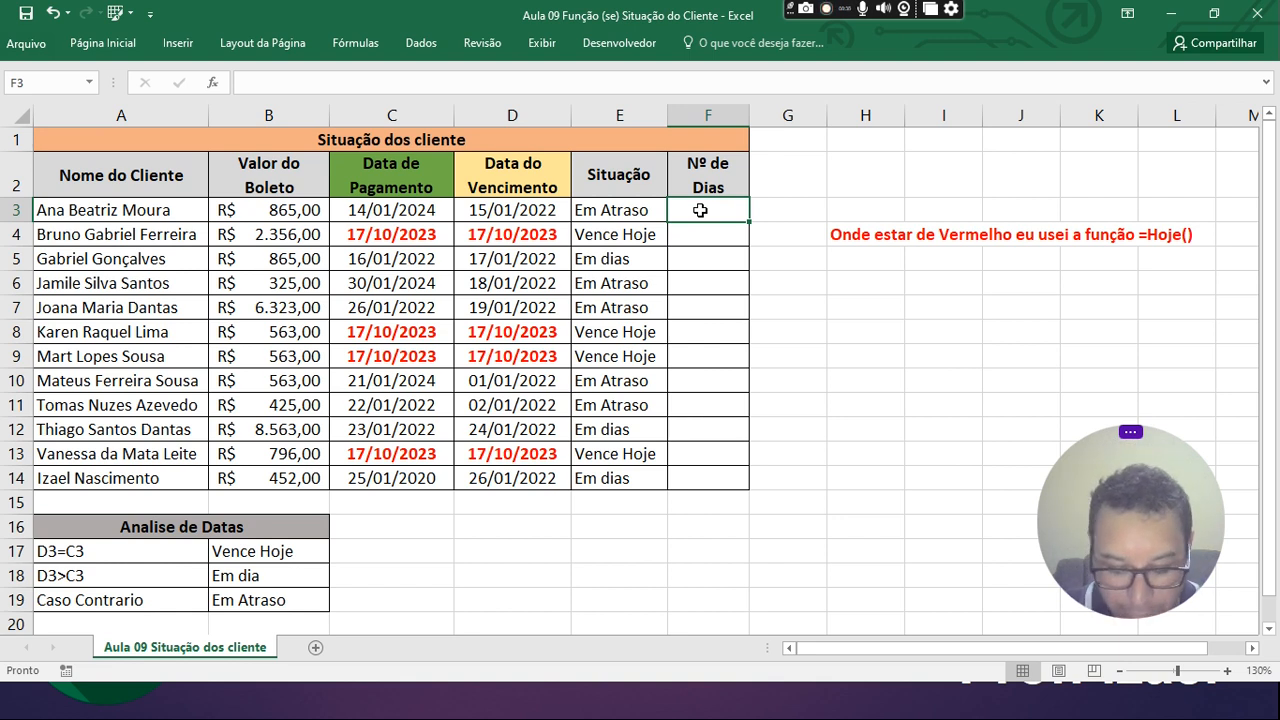
type("=da")
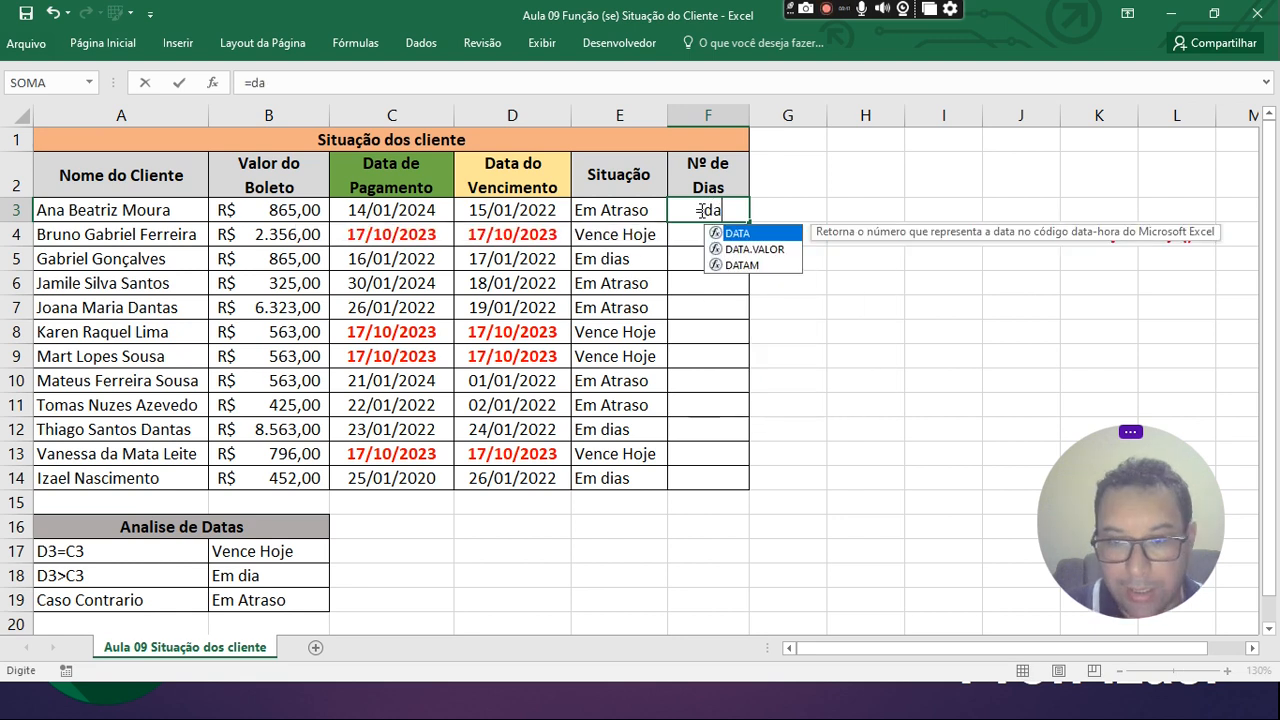
type("ta")
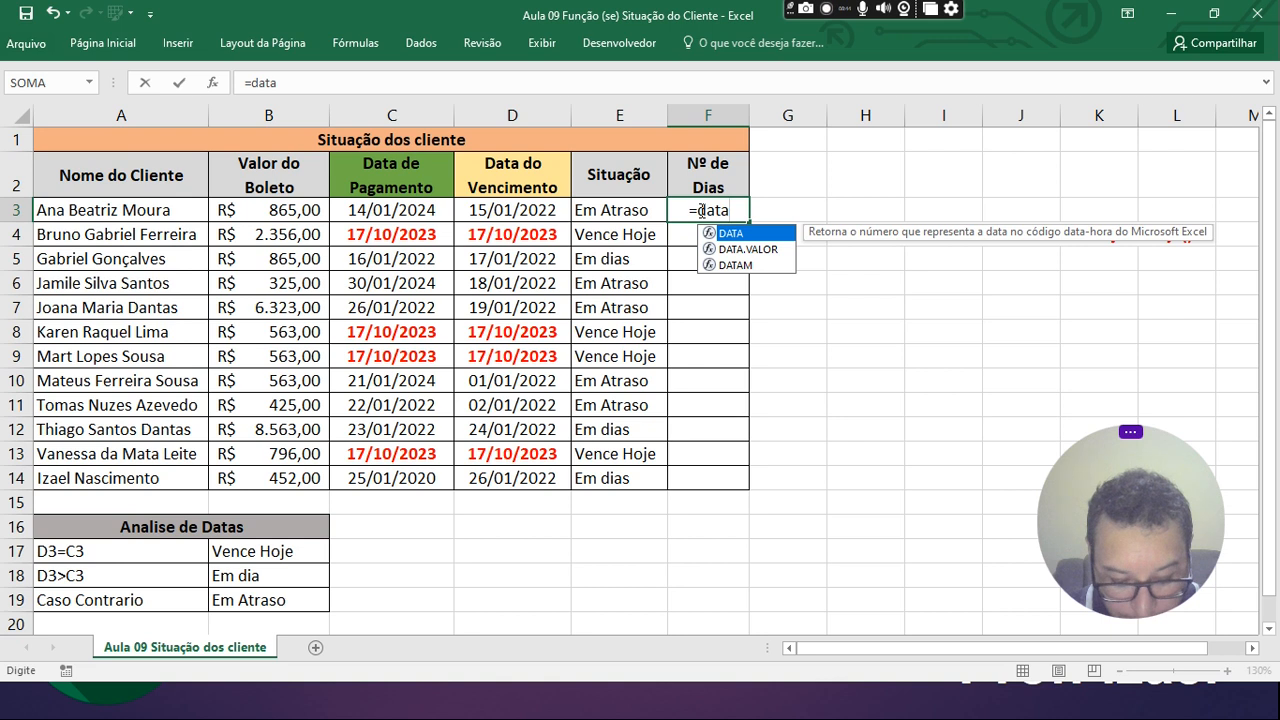
type("dif")
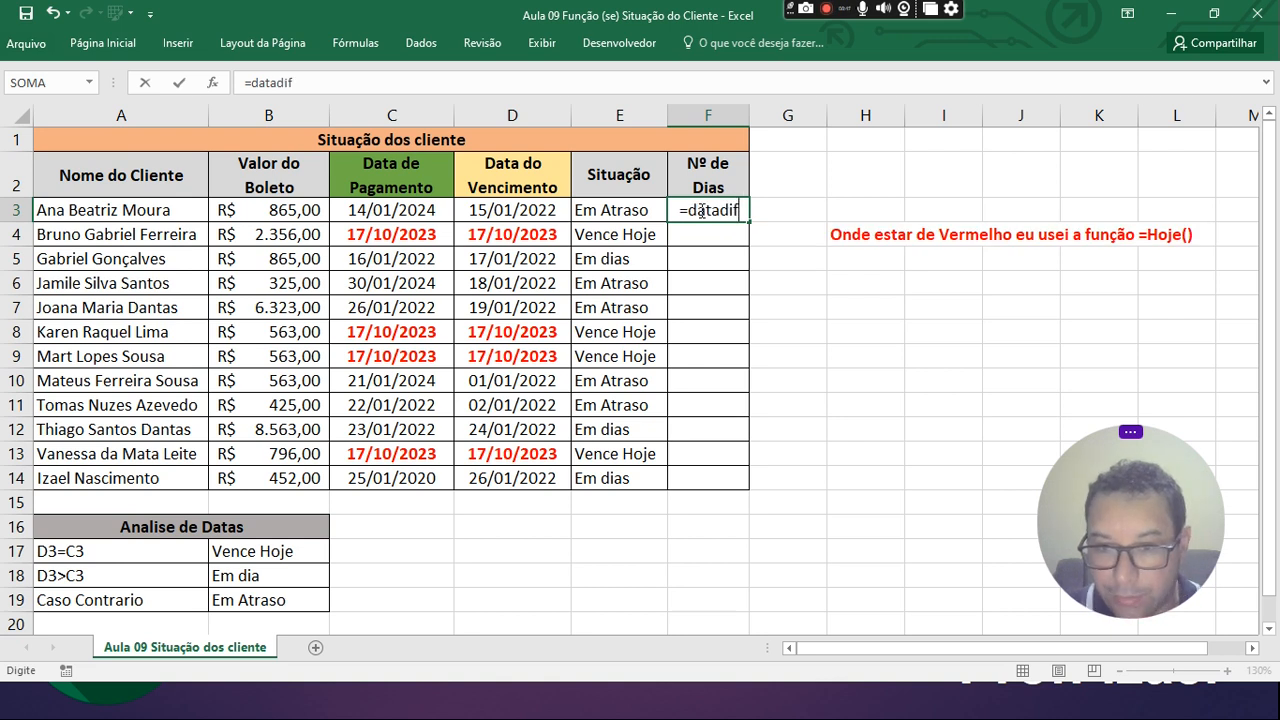
type("(")
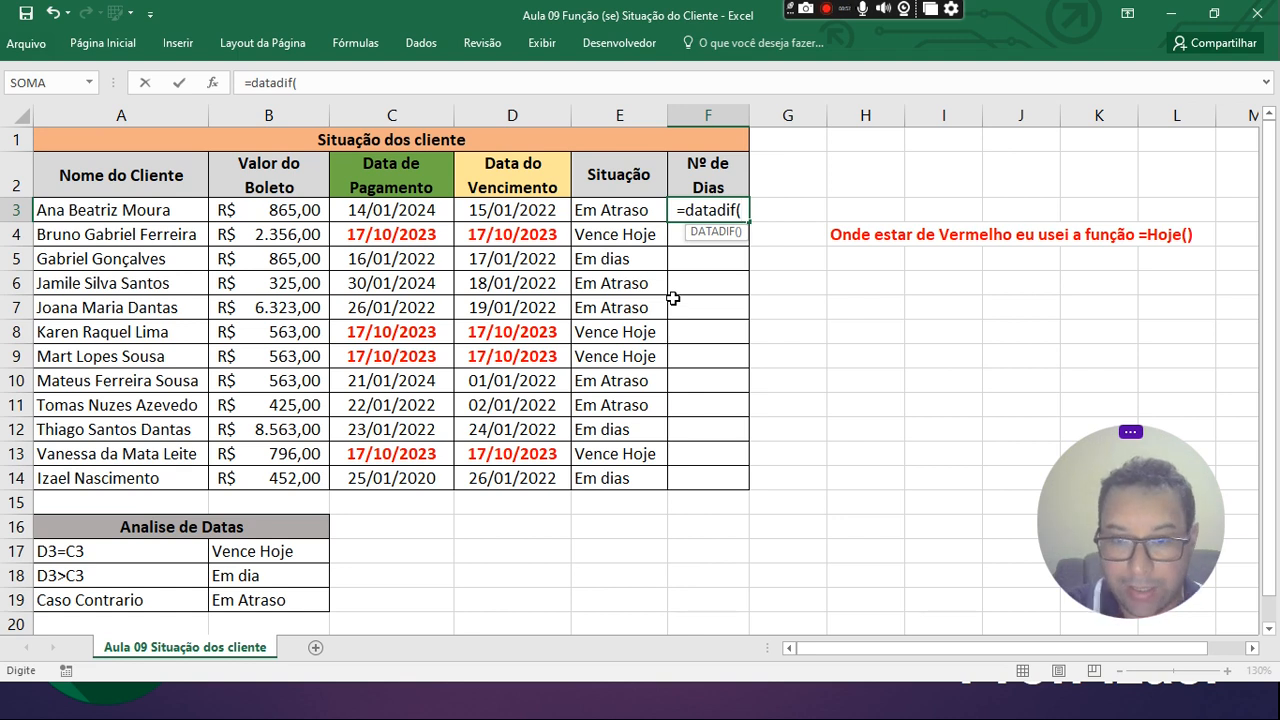
- Complete the F3 formula as =DATADIF(D3;C3;"D") to count the days from the due date to the payment date
left_click(535, 206)
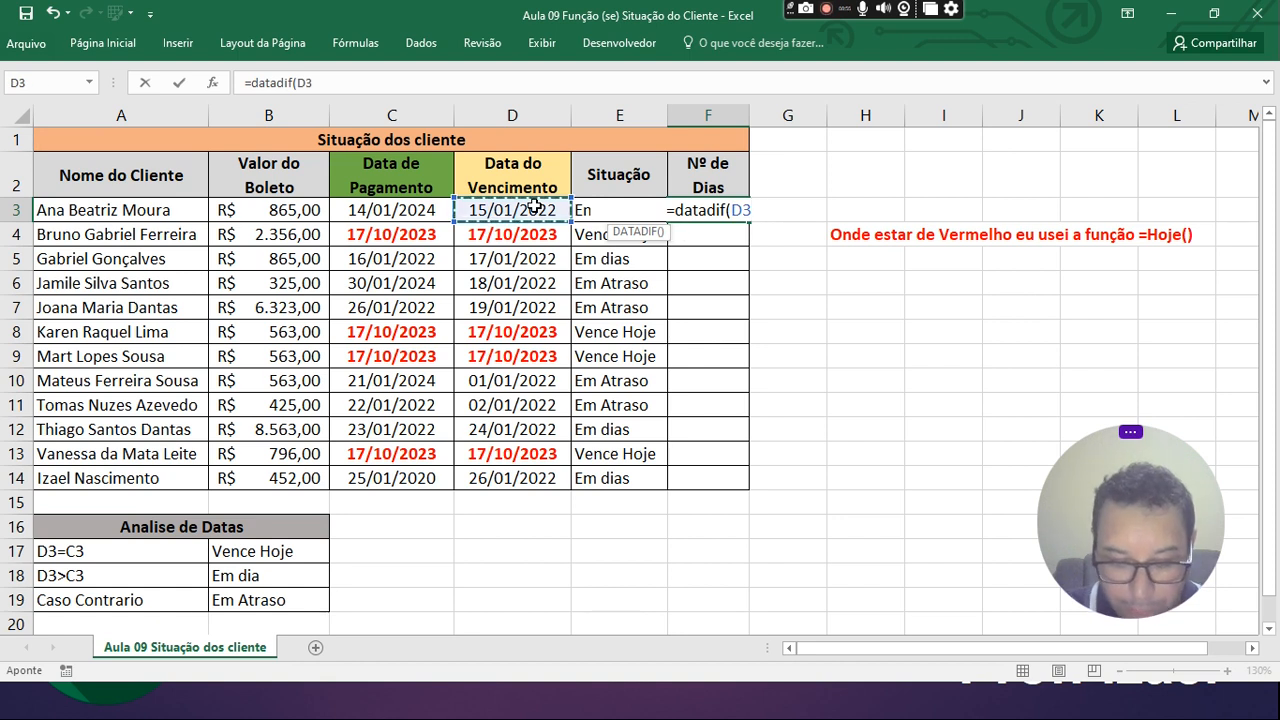
type(";")
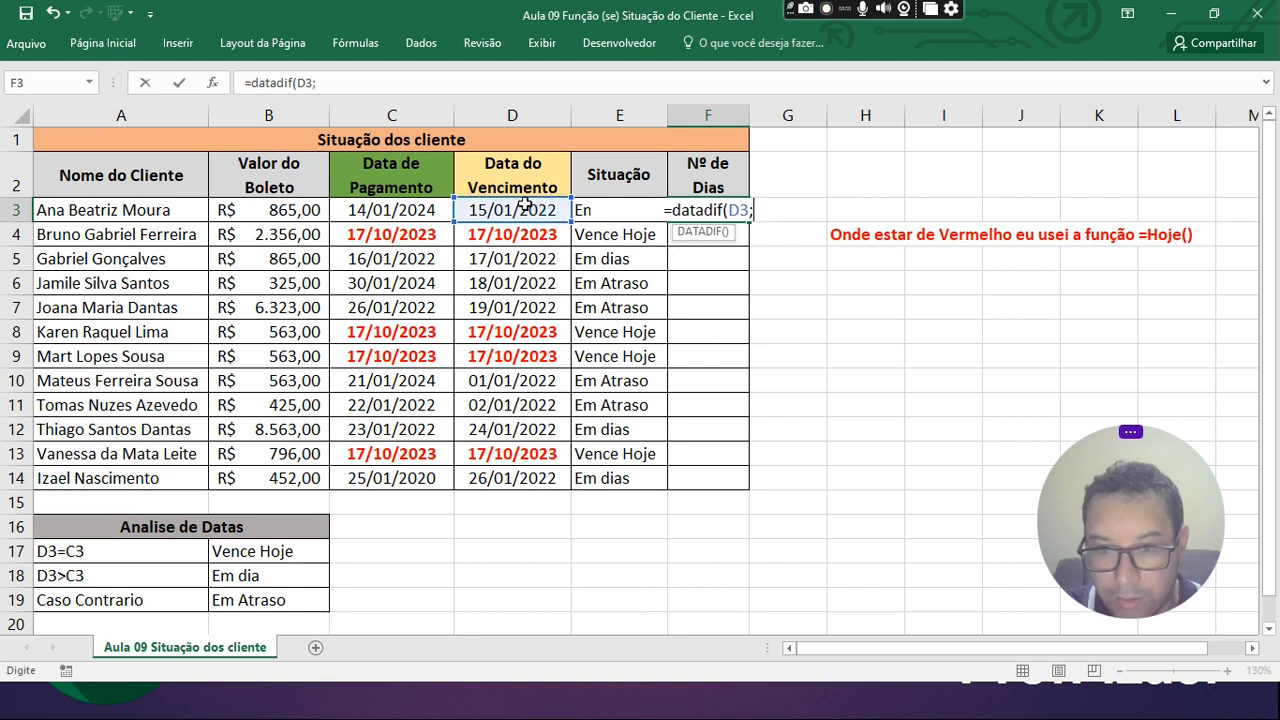
left_click(383, 204)
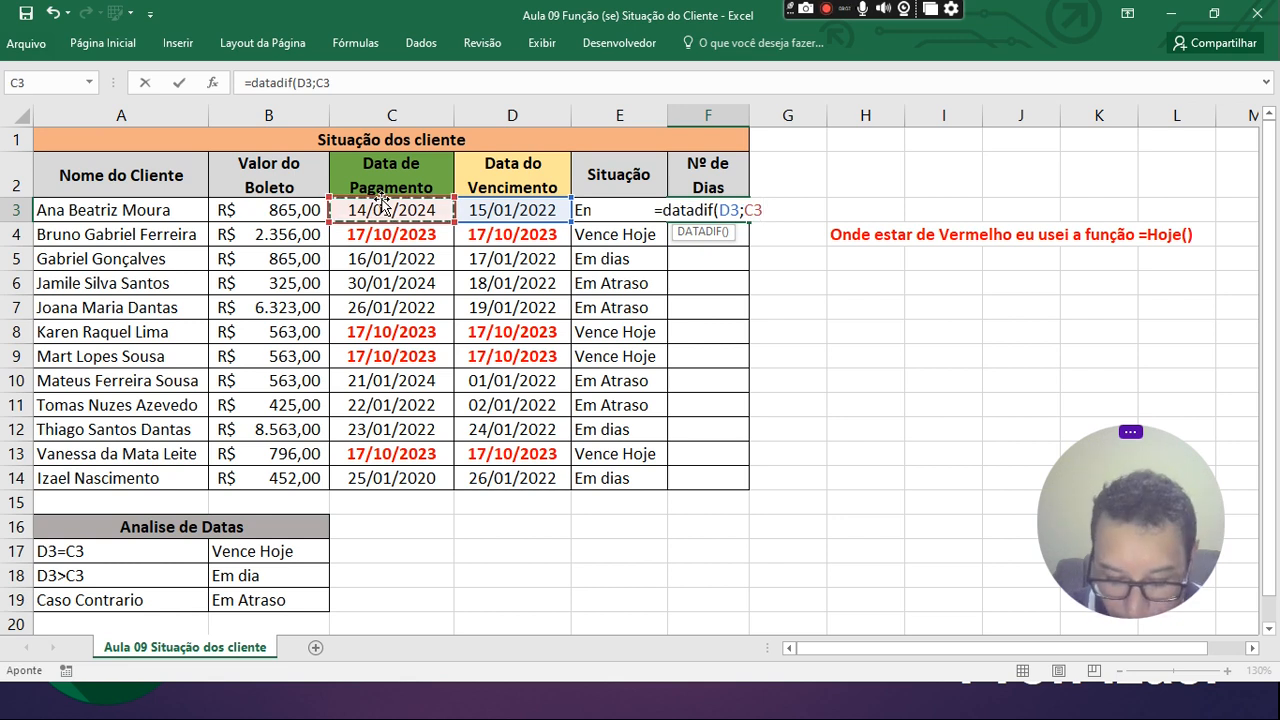
type(";")
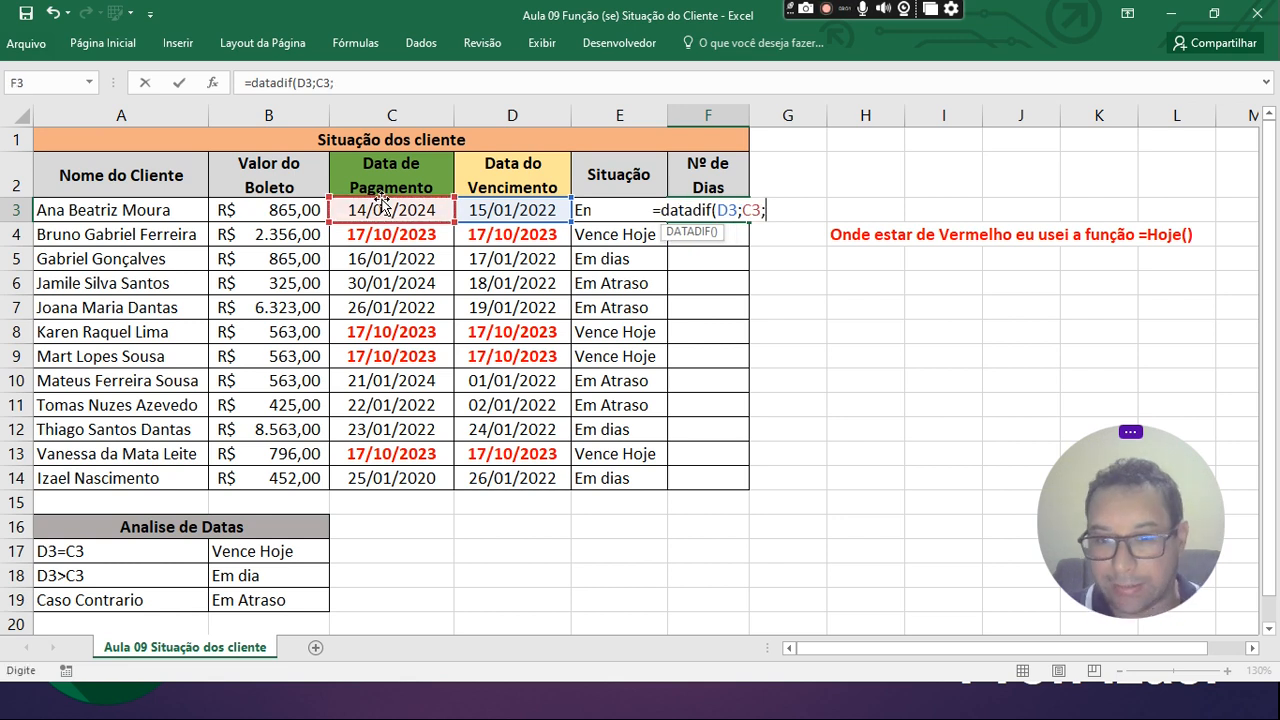
type("\"")
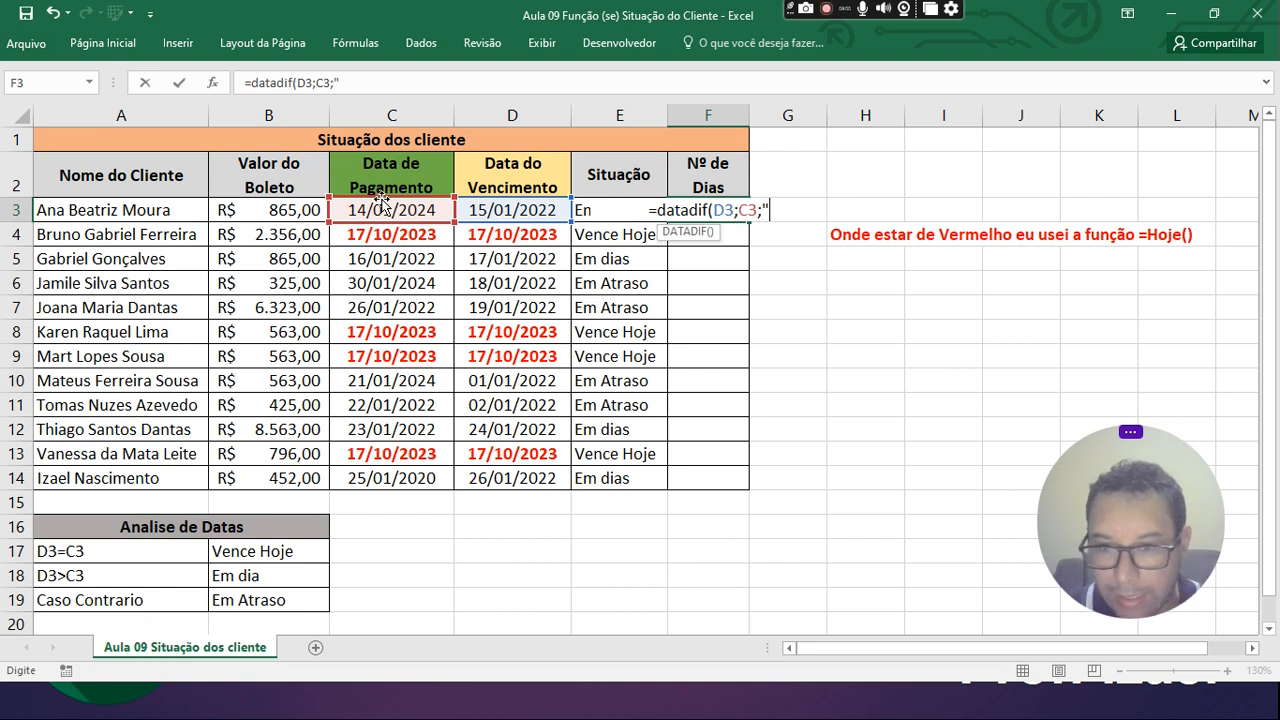
type("D")
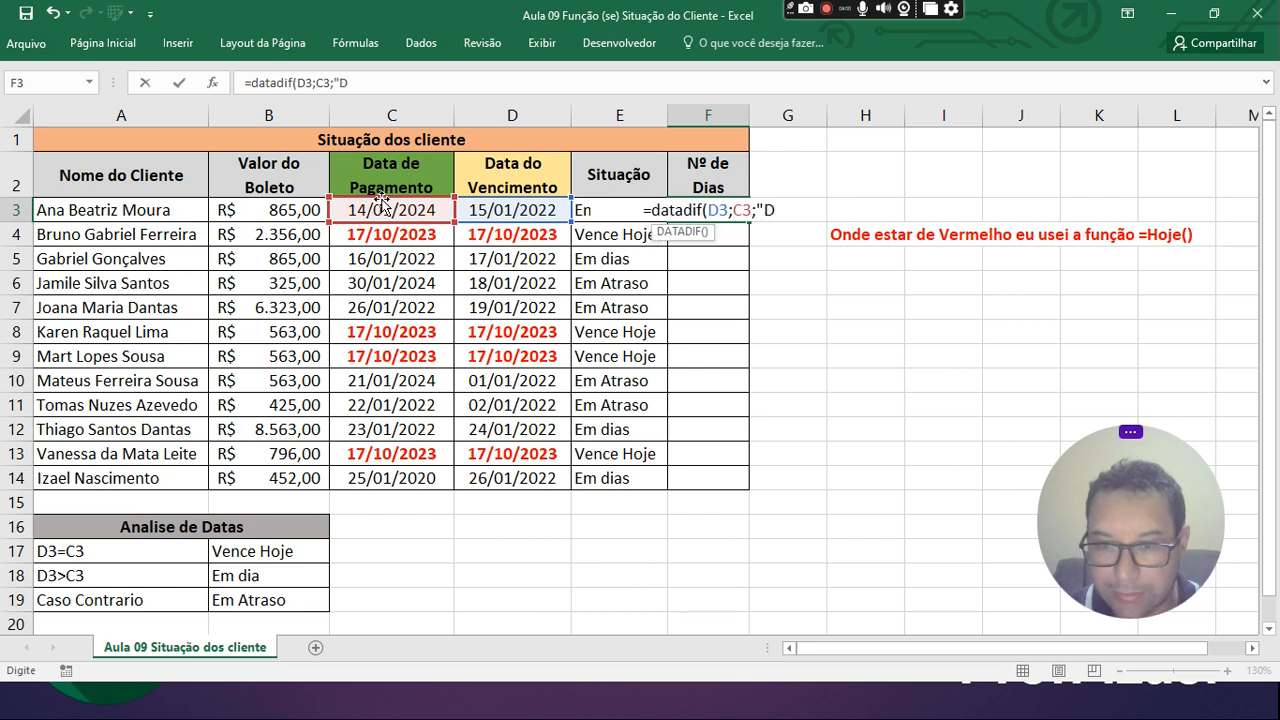
type("\"")
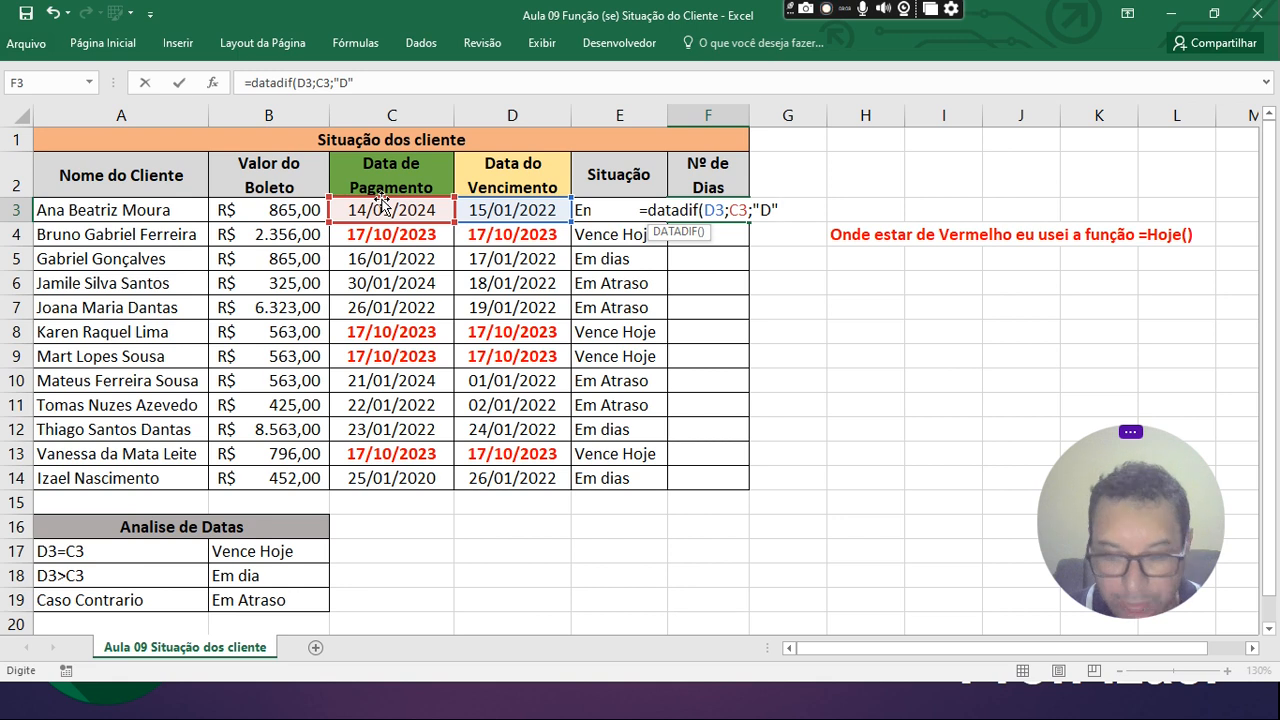
type(")")
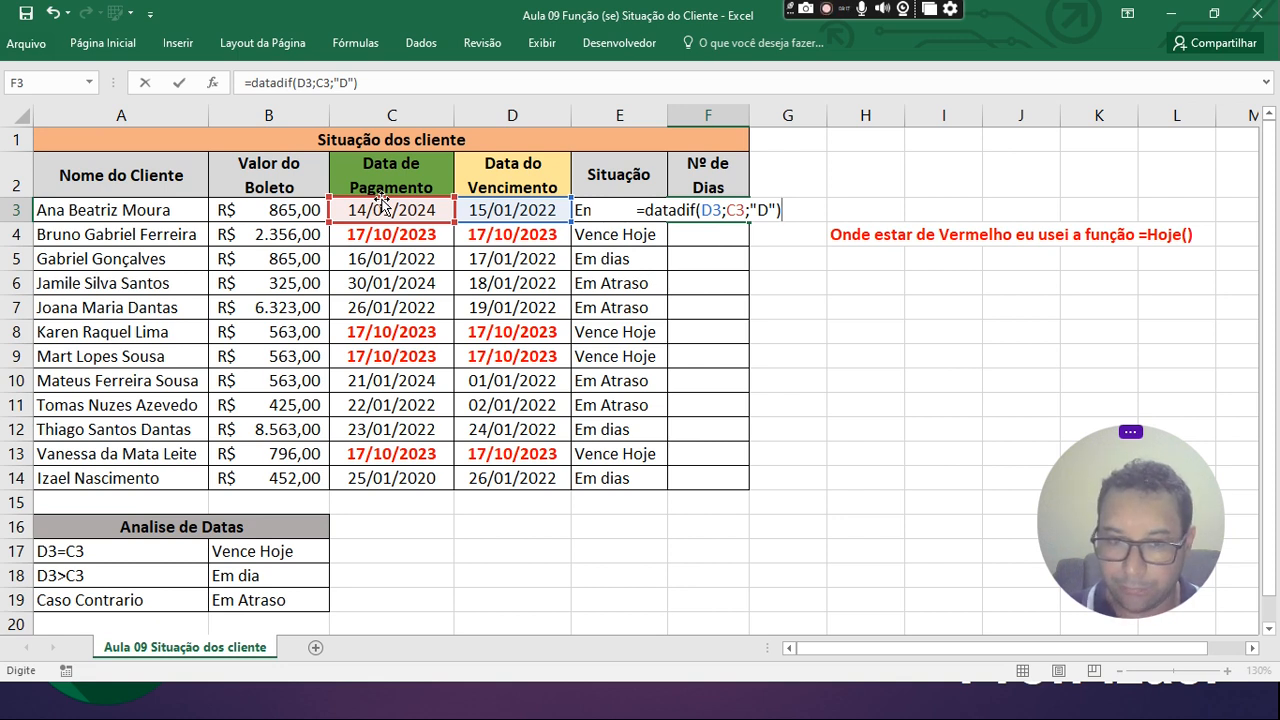
key("Return")
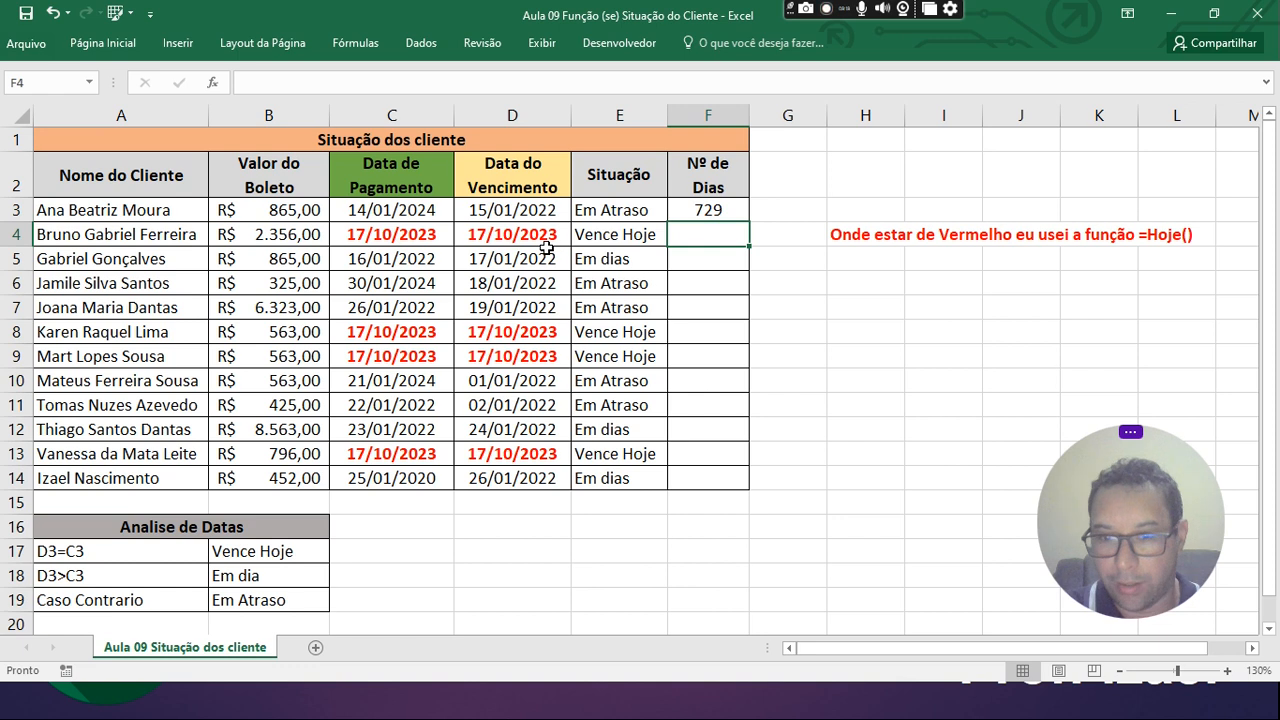
- Change the interval unit in the F3 DATADIF formula to "y" to count whole years
left_click(724, 208)
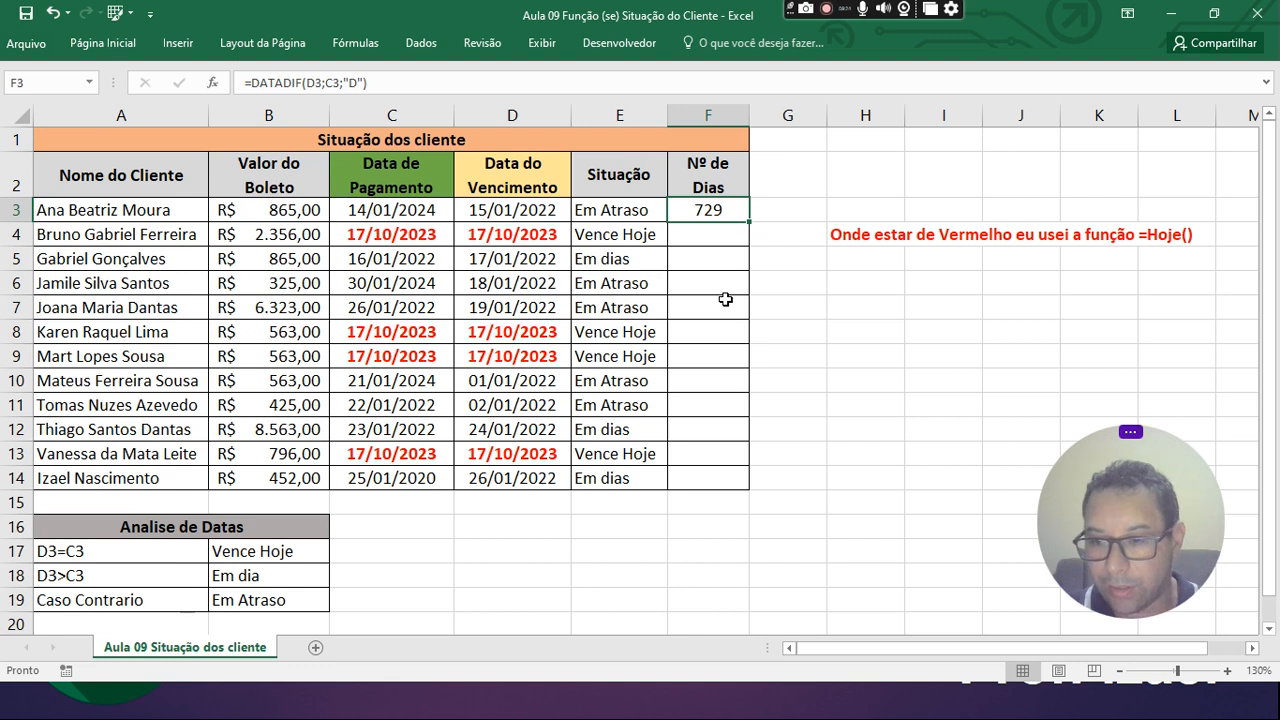
double_click(711, 209)
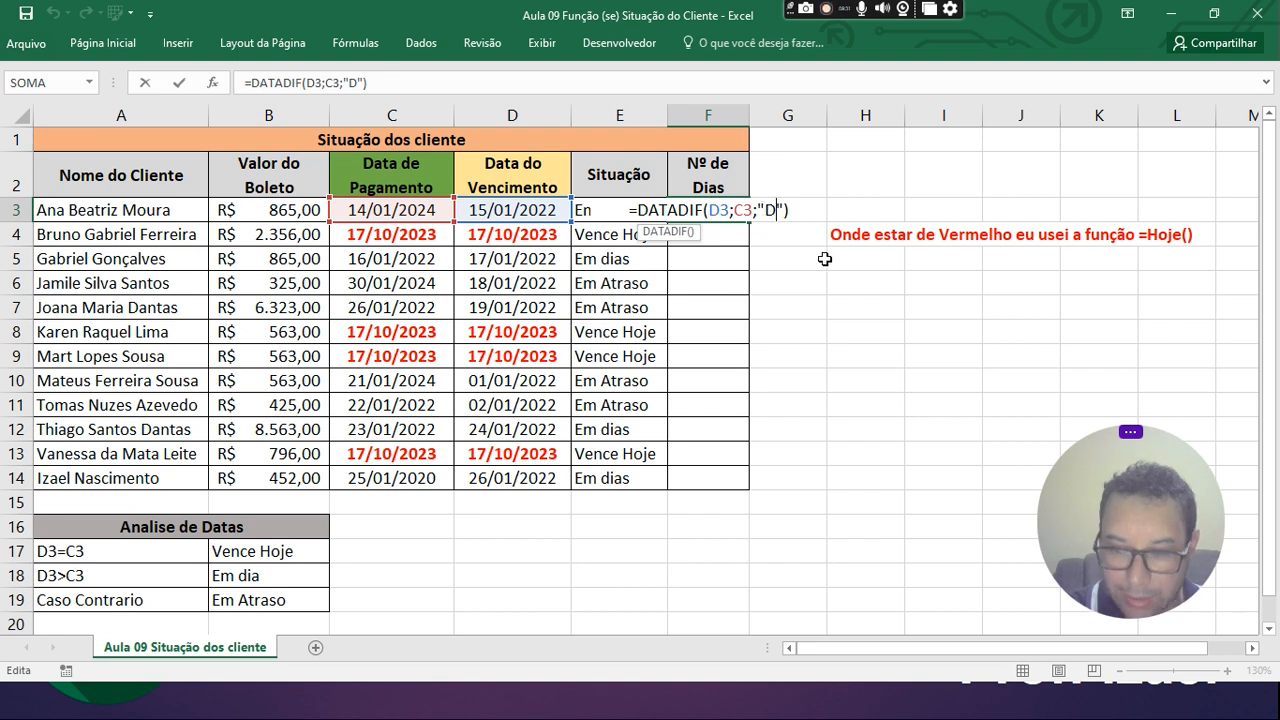
key("BackSpace")
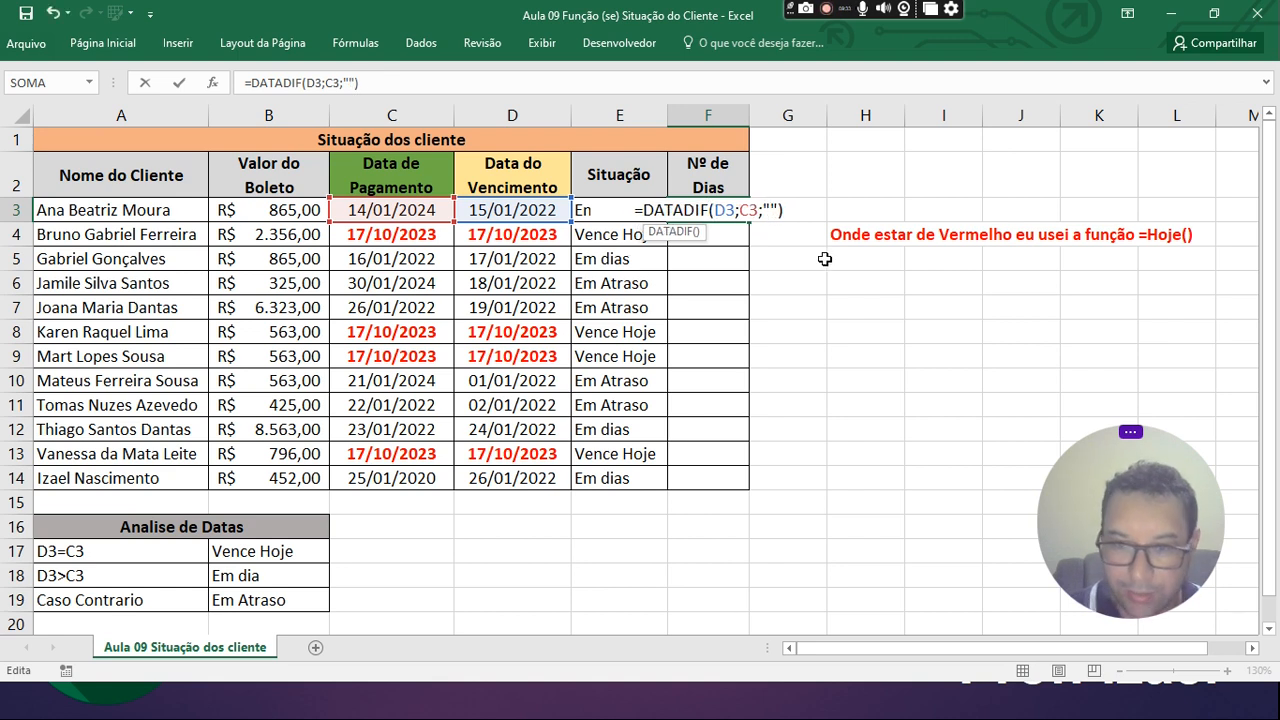
type("y")
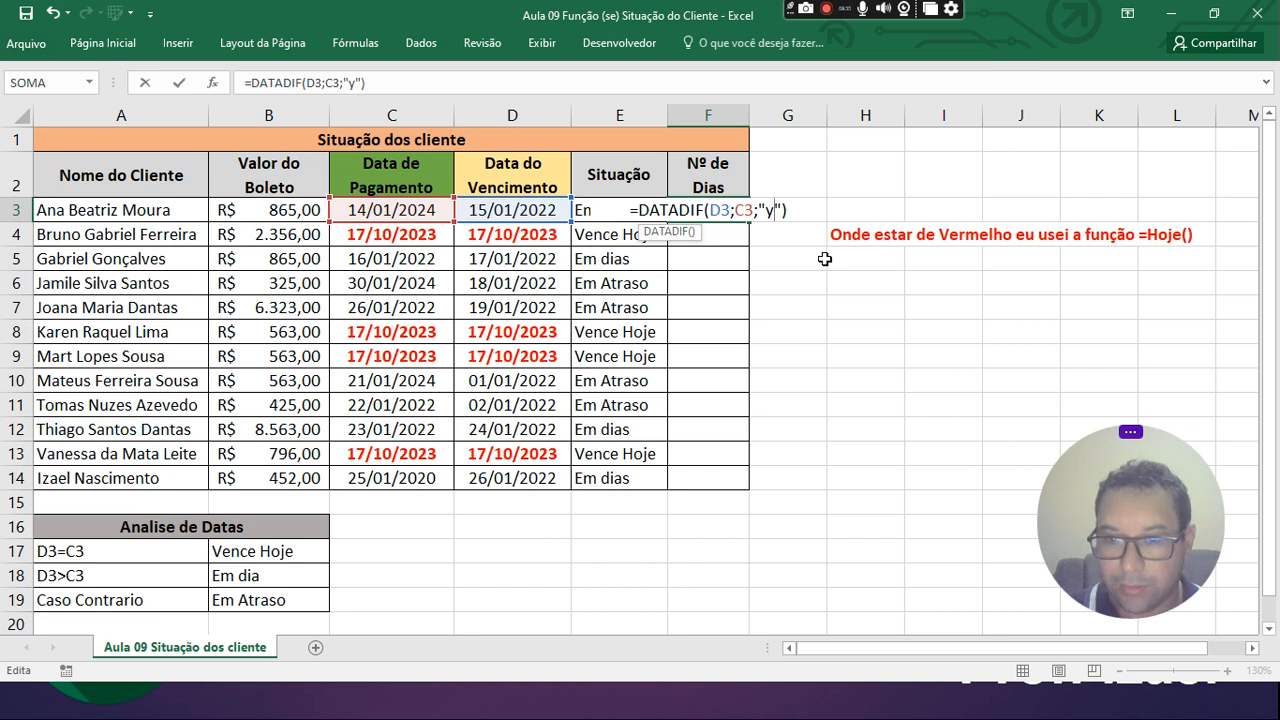
key("Return")
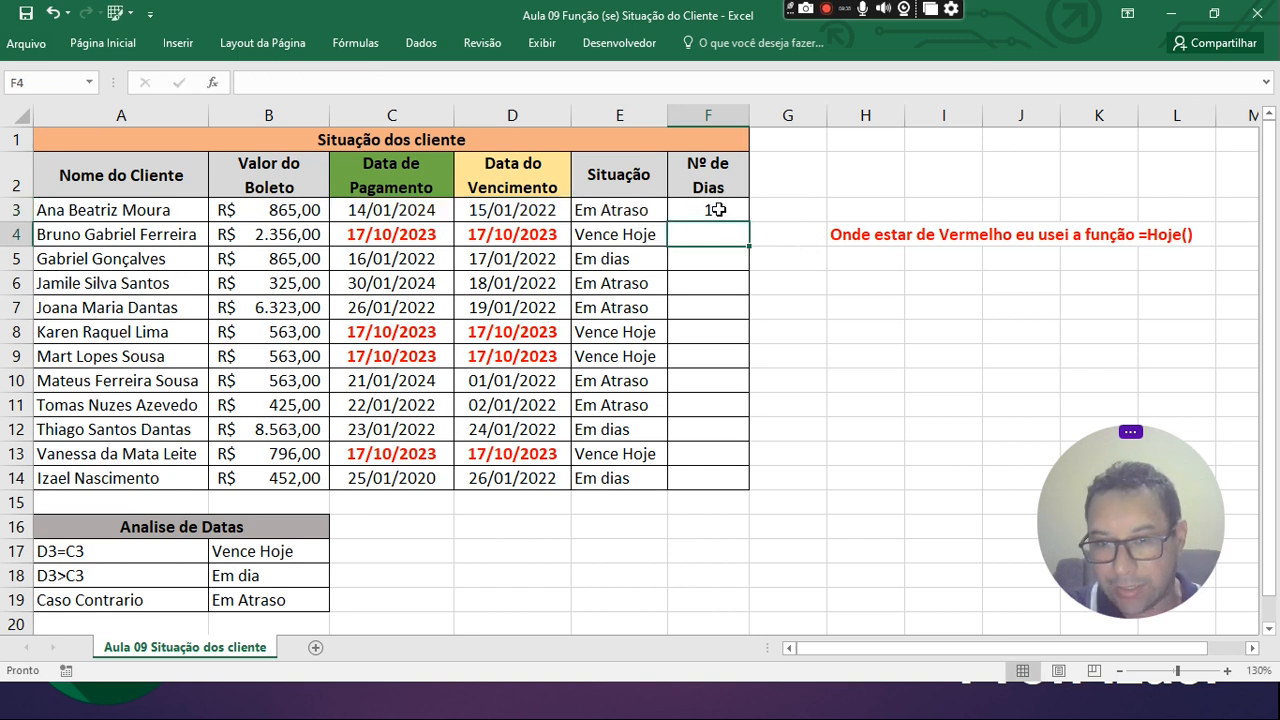
- Change the interval unit in the F3 DATADIF formula to "M" to count whole months
left_click(720, 210)
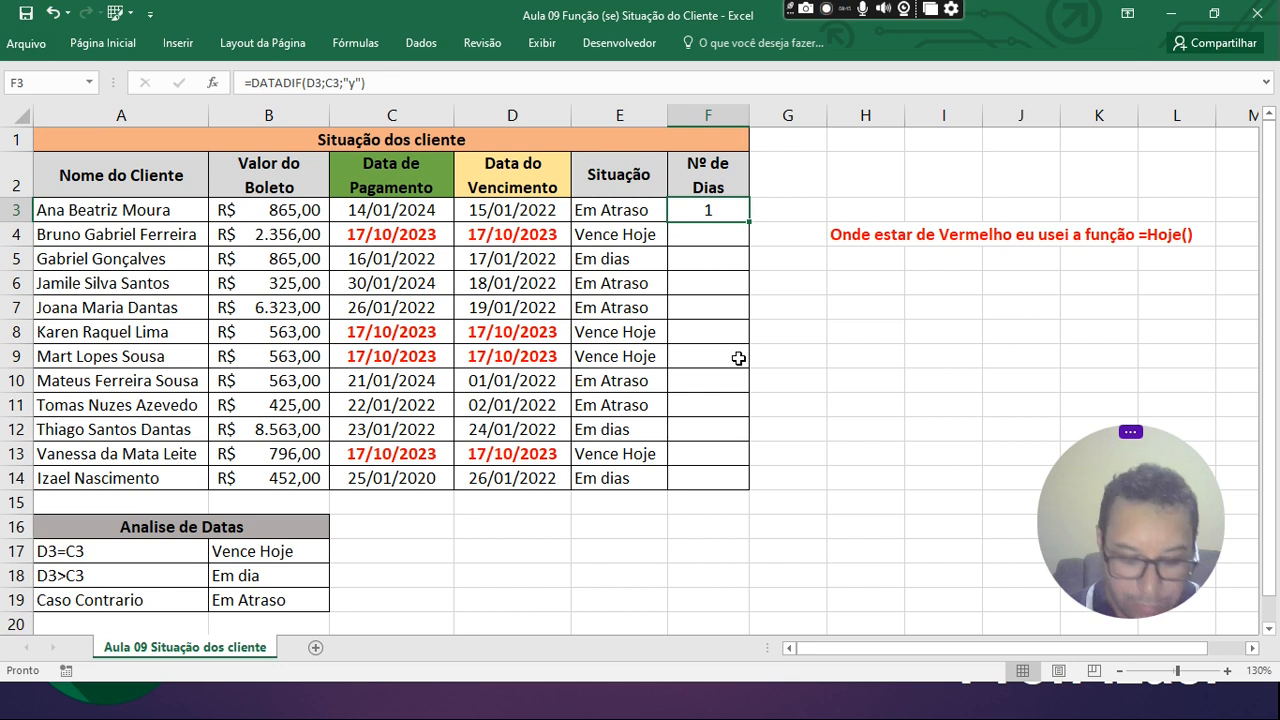
key("F2")
key("Left")
key("Left")
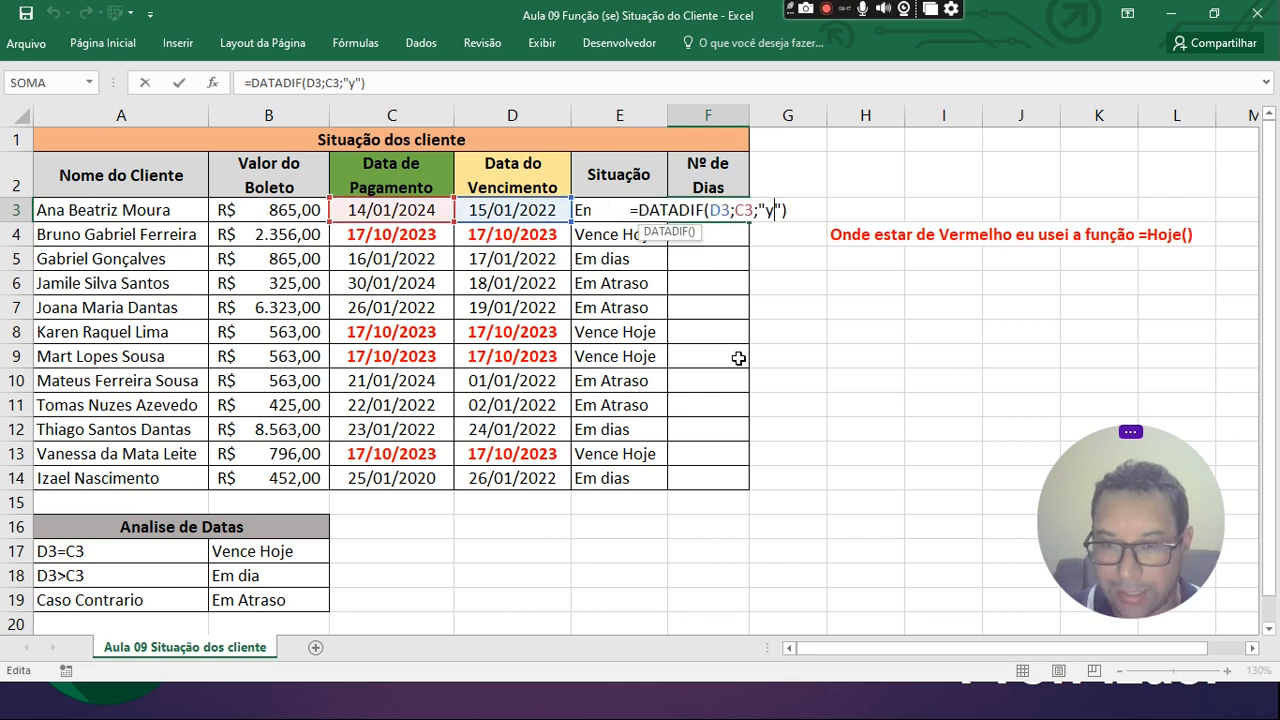
key("BackSpace")
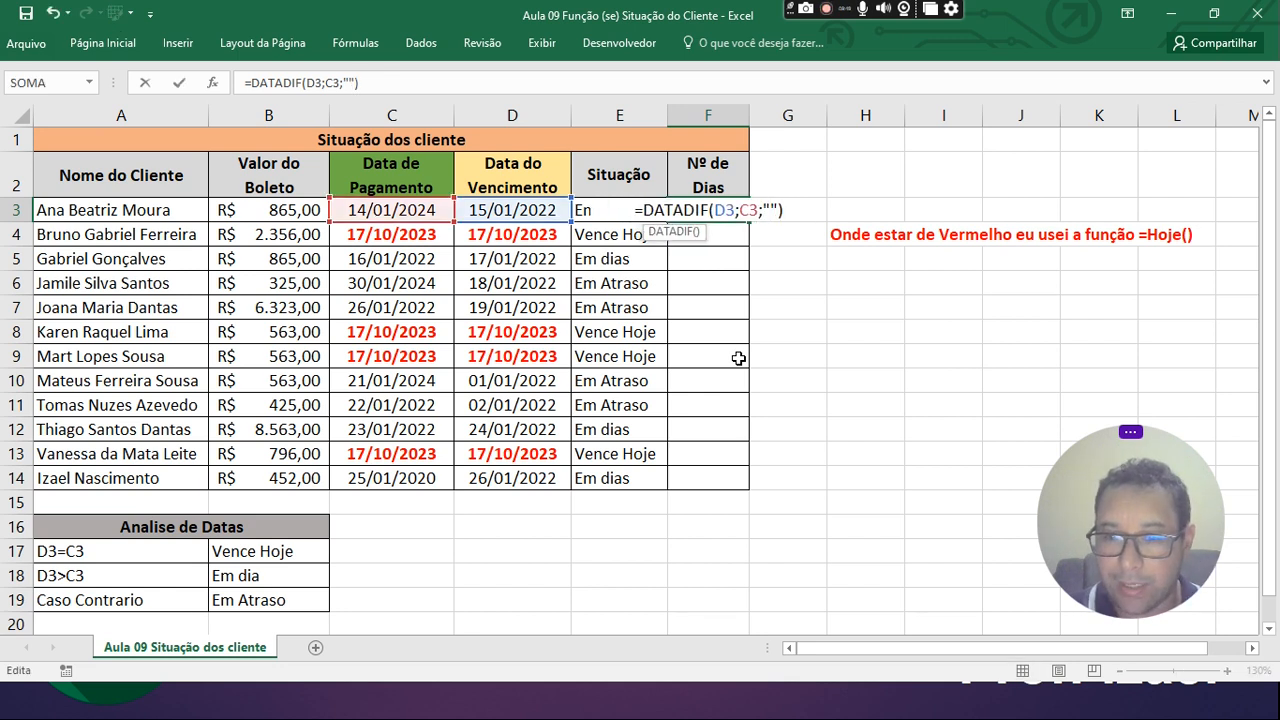
type("M")
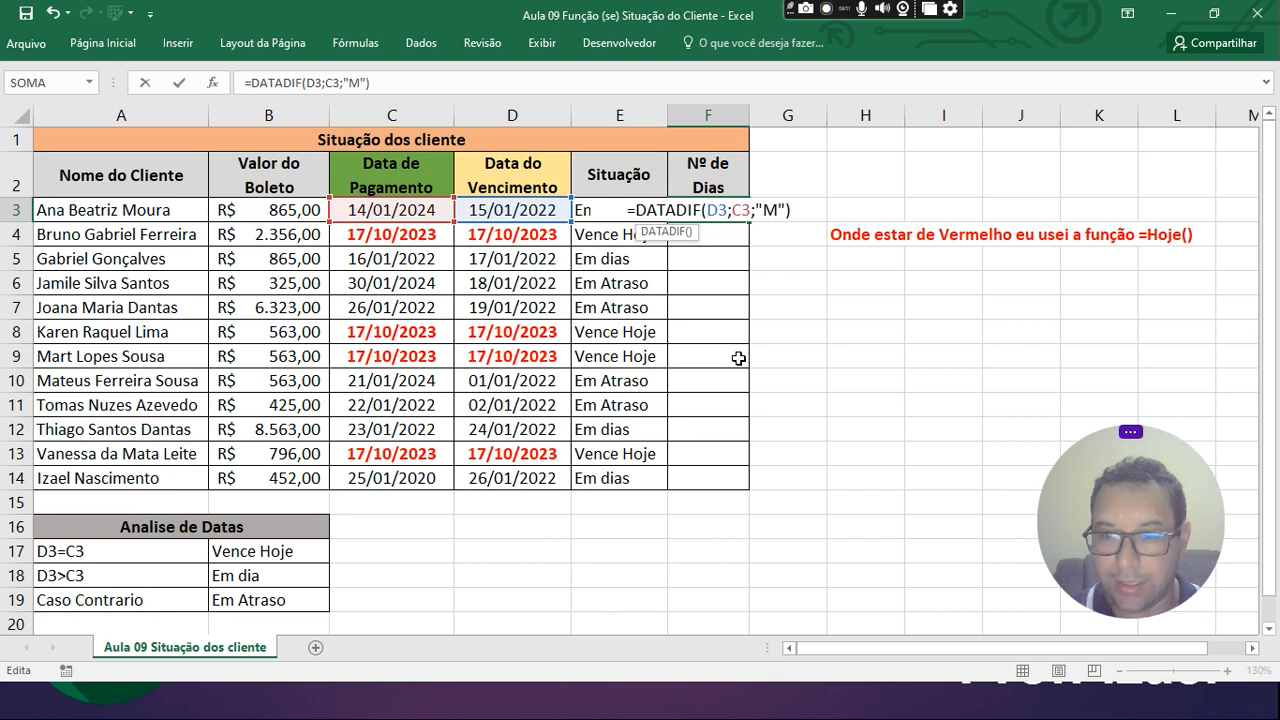
key("ctrl+Return")
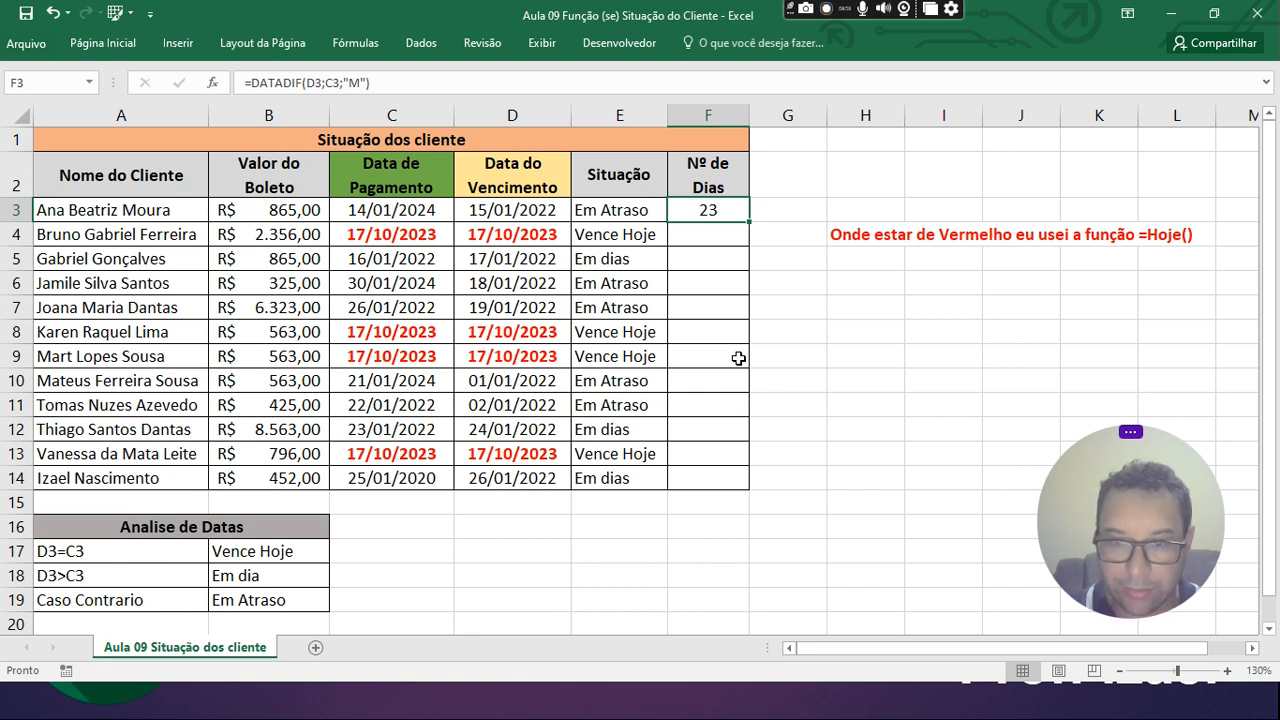
- Set the interval unit in the F3 DATADIF formula back to "D" for days
key("F2")
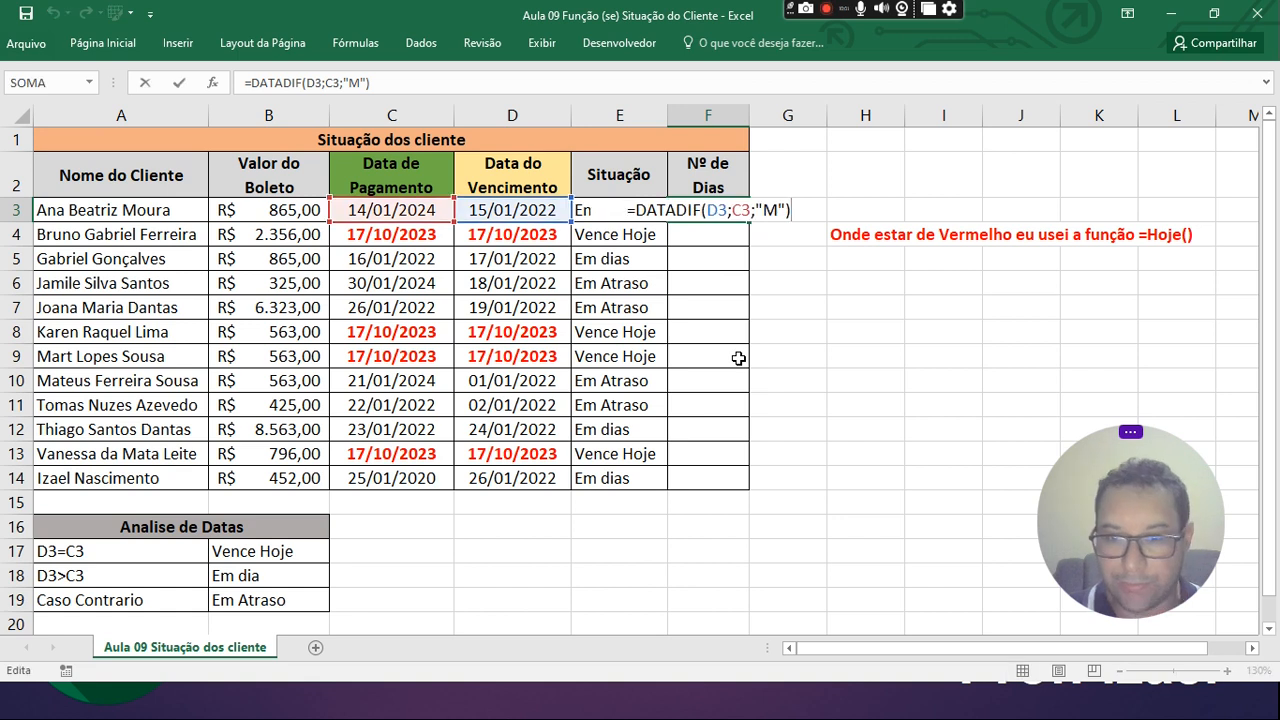
key("Left")
key("Left")
key("BackSpace")
type("D")
key("Return")
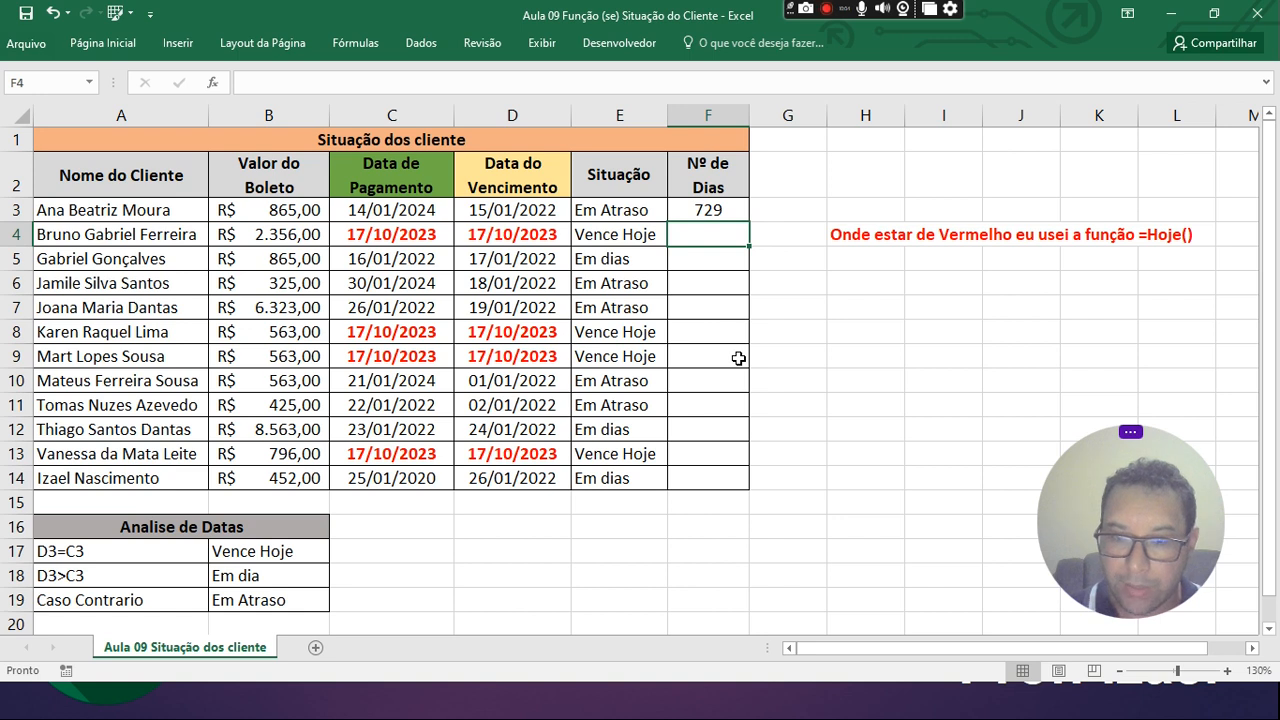
- Try copying the DATADIF formula from F3 down to F14, and undo the fill
left_click(706, 210)
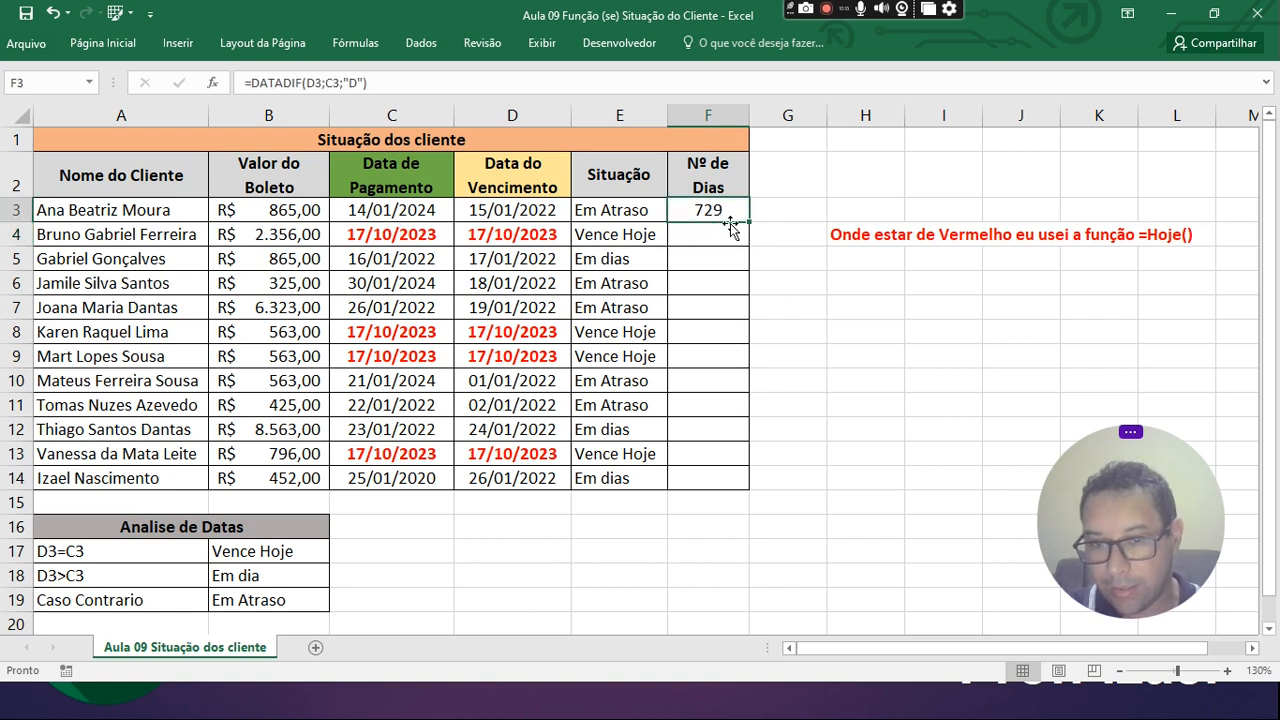
left_click_drag(750, 222, 722, 488)
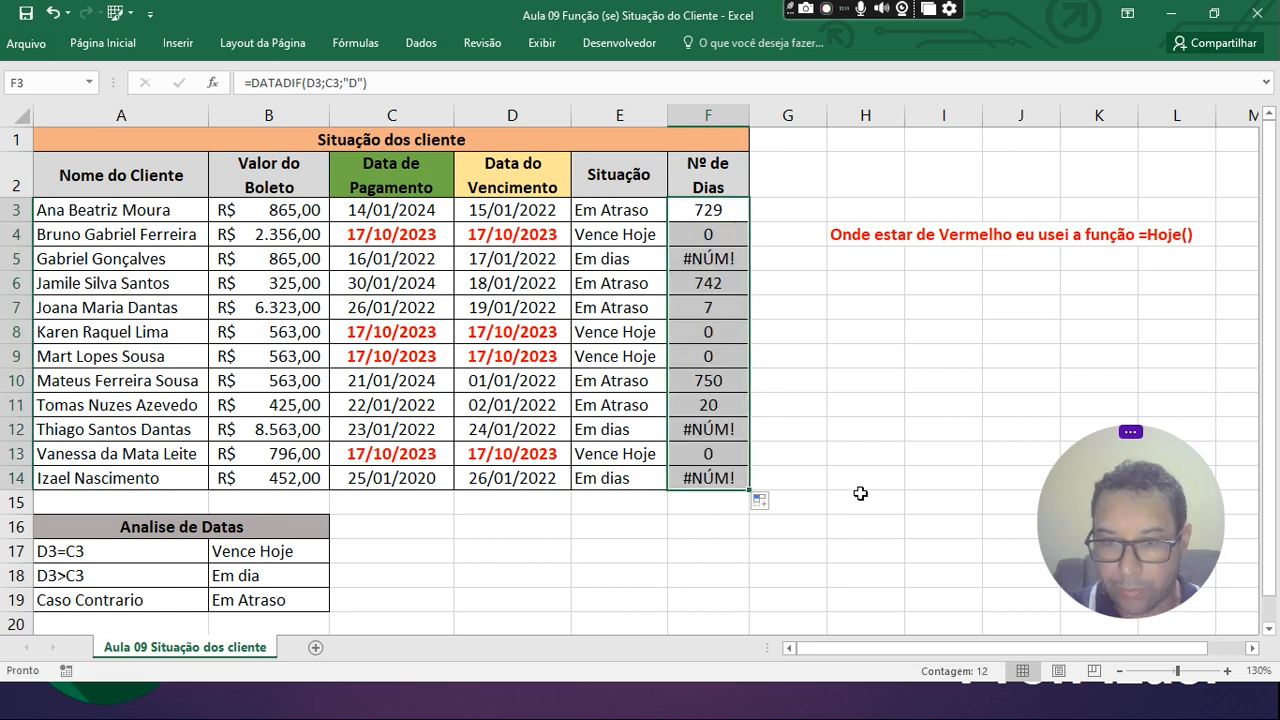
left_click(860, 493)
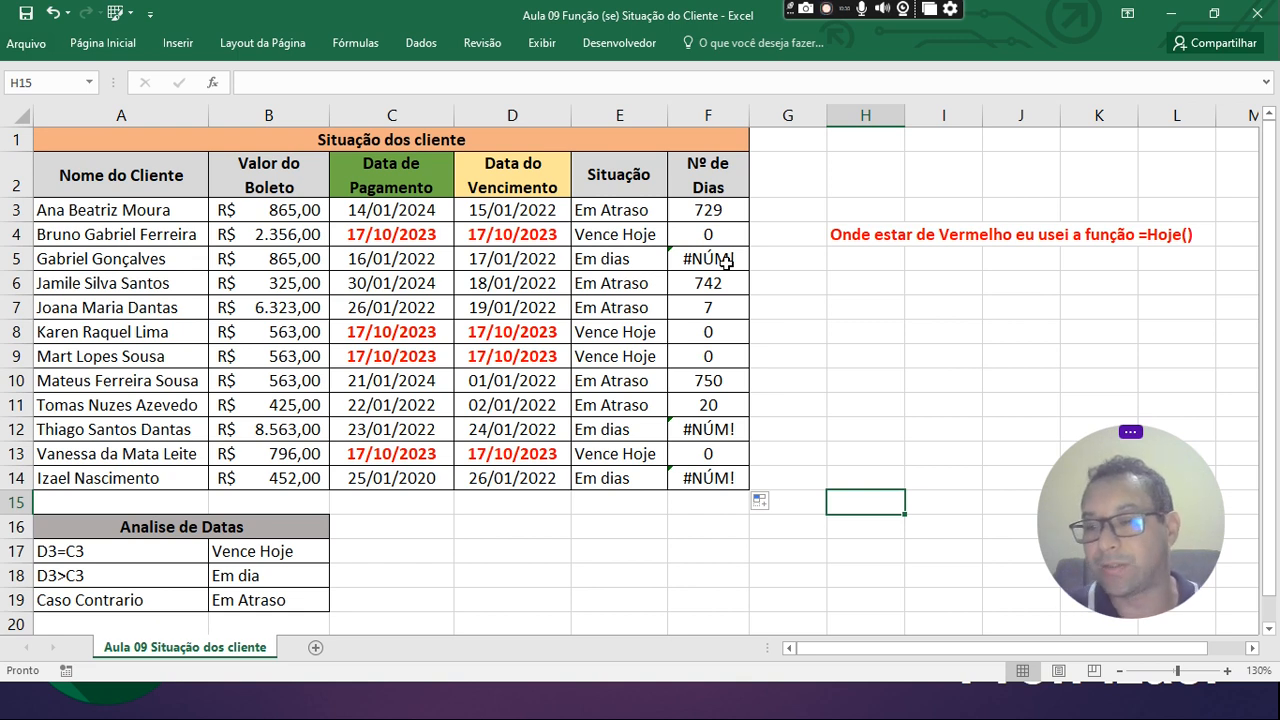
key("ctrl+z")
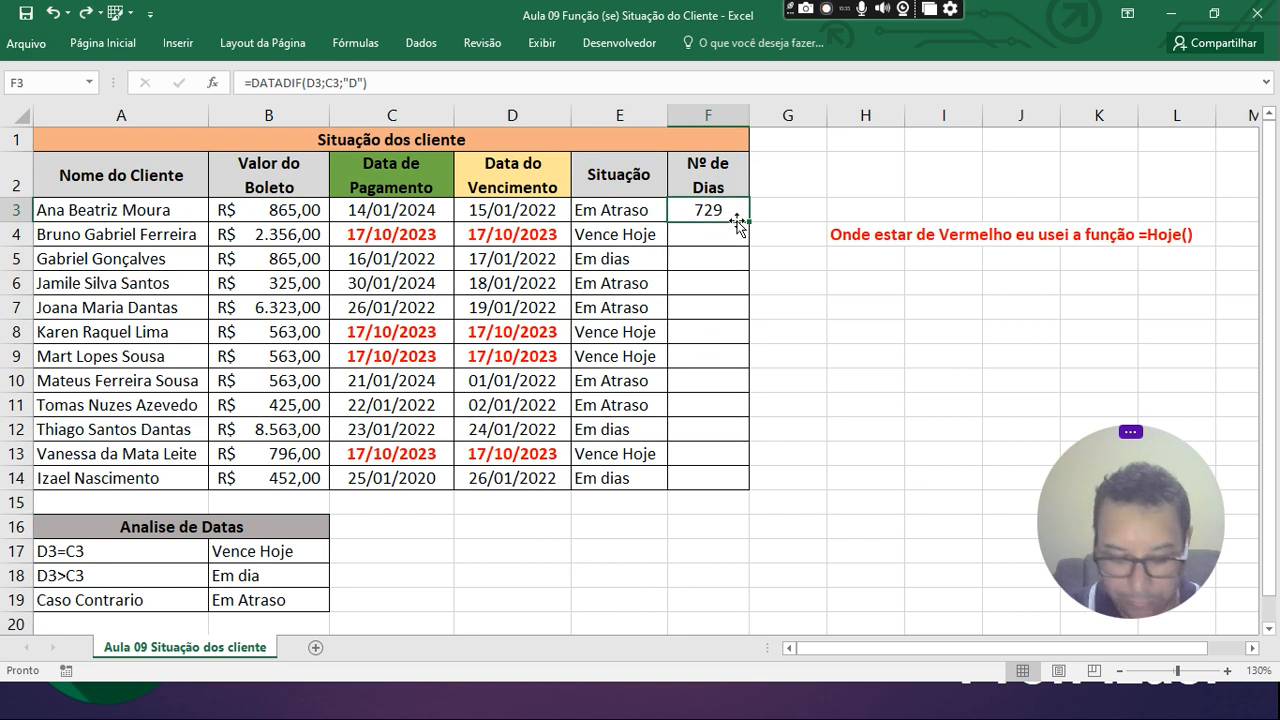
left_click_drag(748, 221, 781, 499)
key("ctrl+z")
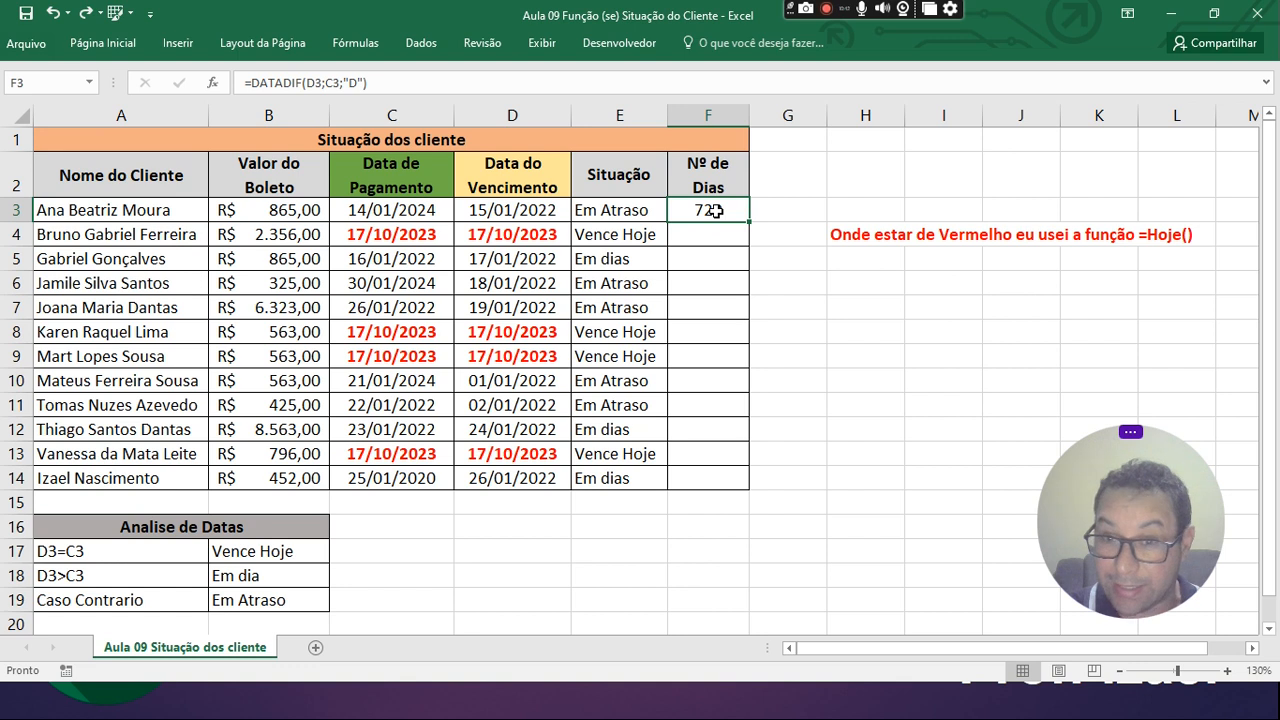
- Insert the SEERRO function in front of DATADIF in the F3 formula, making DATADIF its valor argument
double_click(716, 210)
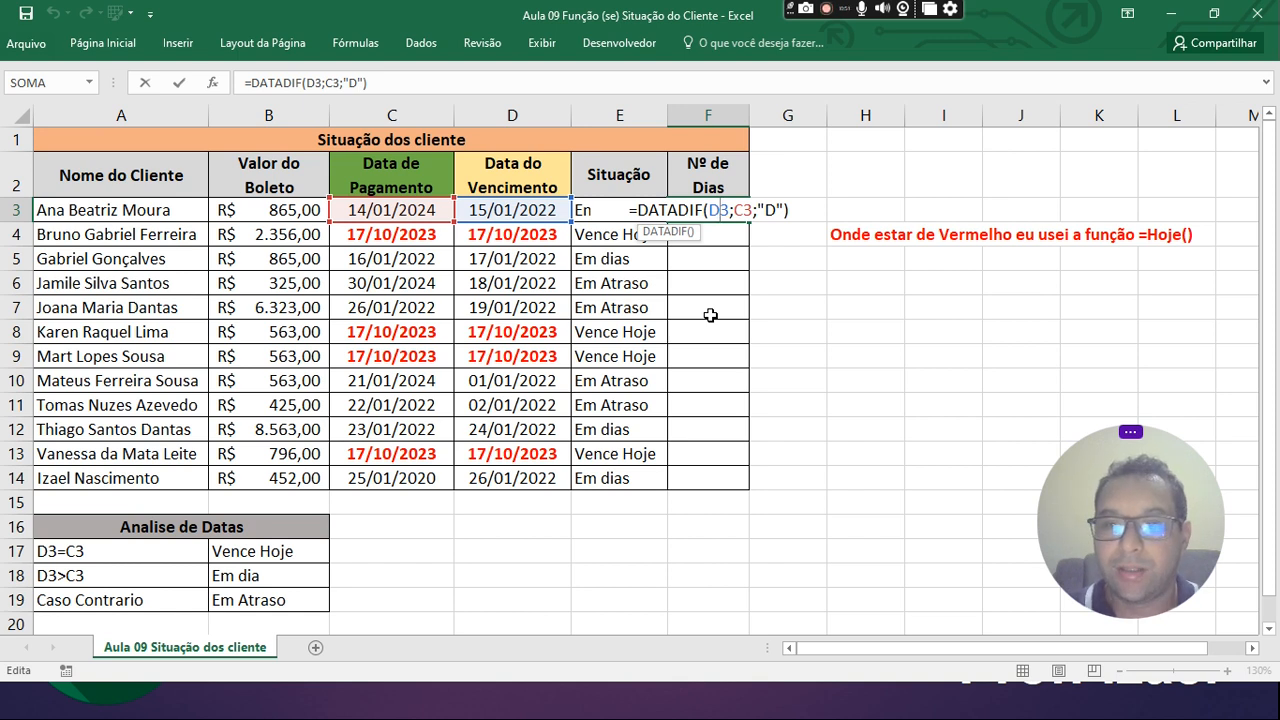
key("Left")
key("Left")
key("Left")
key("Left")
key("Left")
key("Left")
key("Left")
key("Left")
key("Left")
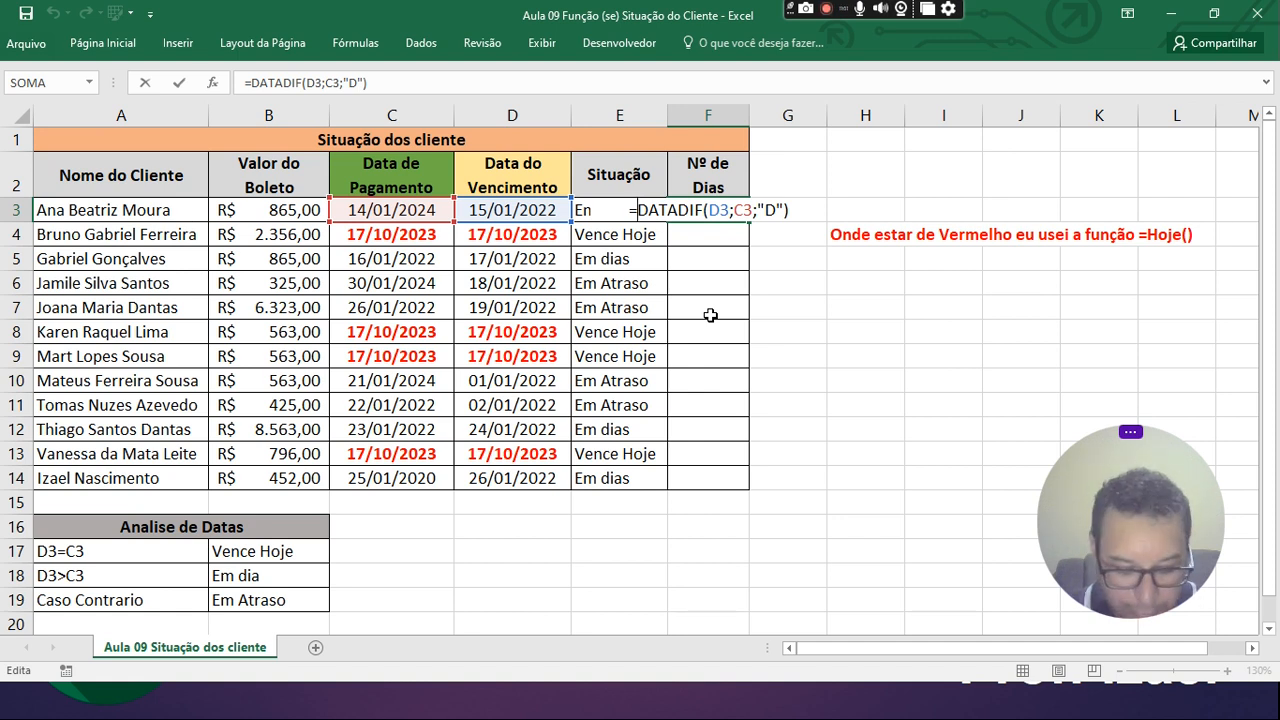
type("se")
key("Down")
key("Down")
key("Down")
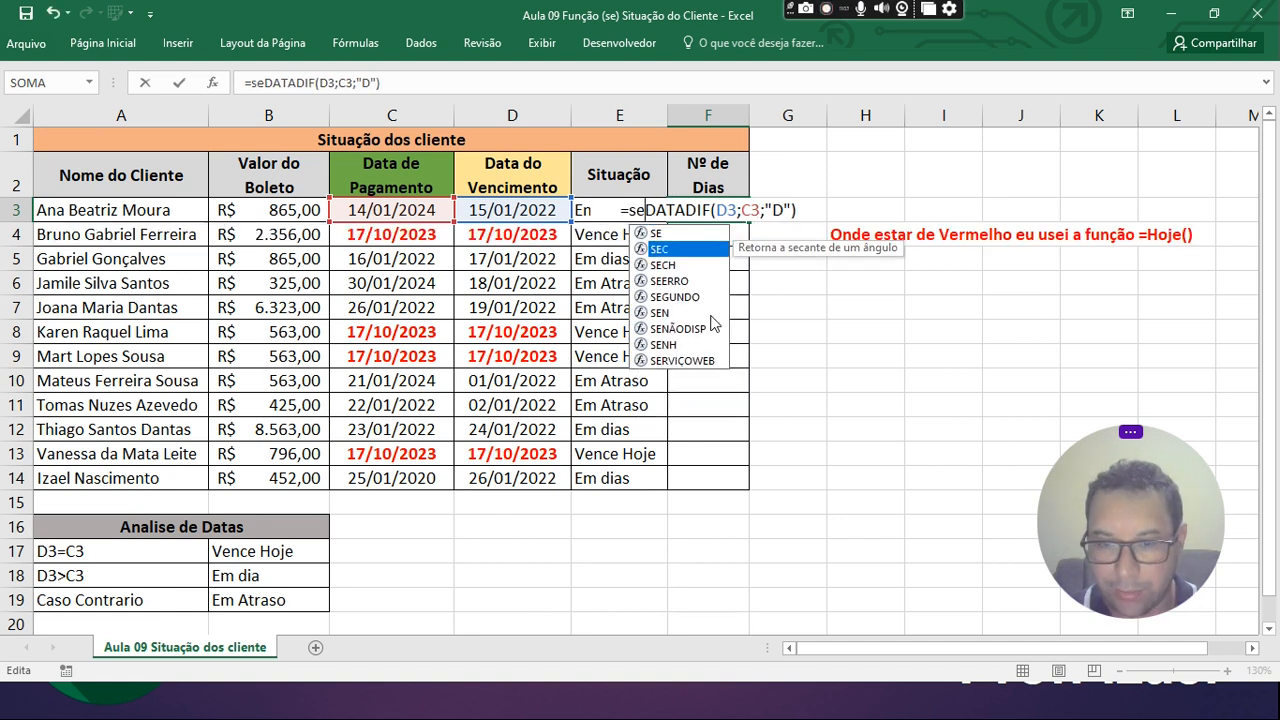
key("Tab")
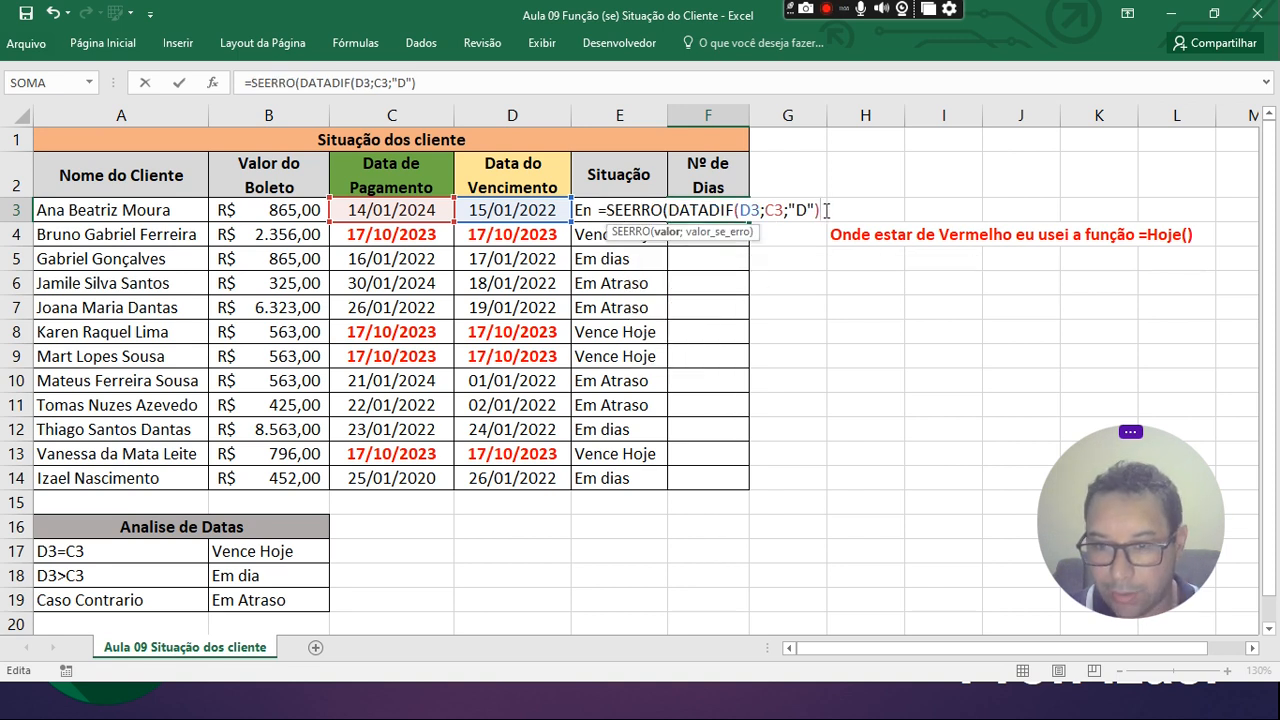
- Set the SEERRO fallback value in F3 to C3-D3 and close the formula as =SEERRO(DATADIF(D3;C3;"D");C3-D3)
type(";")
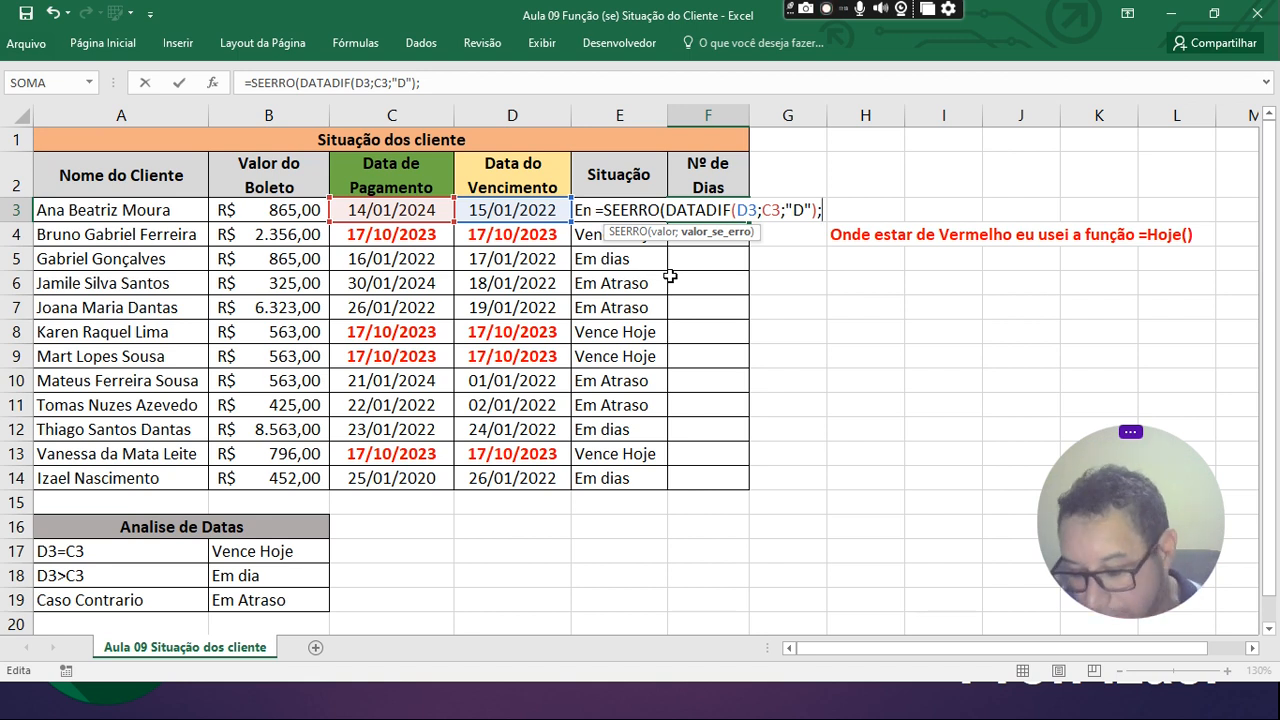
type("c3")
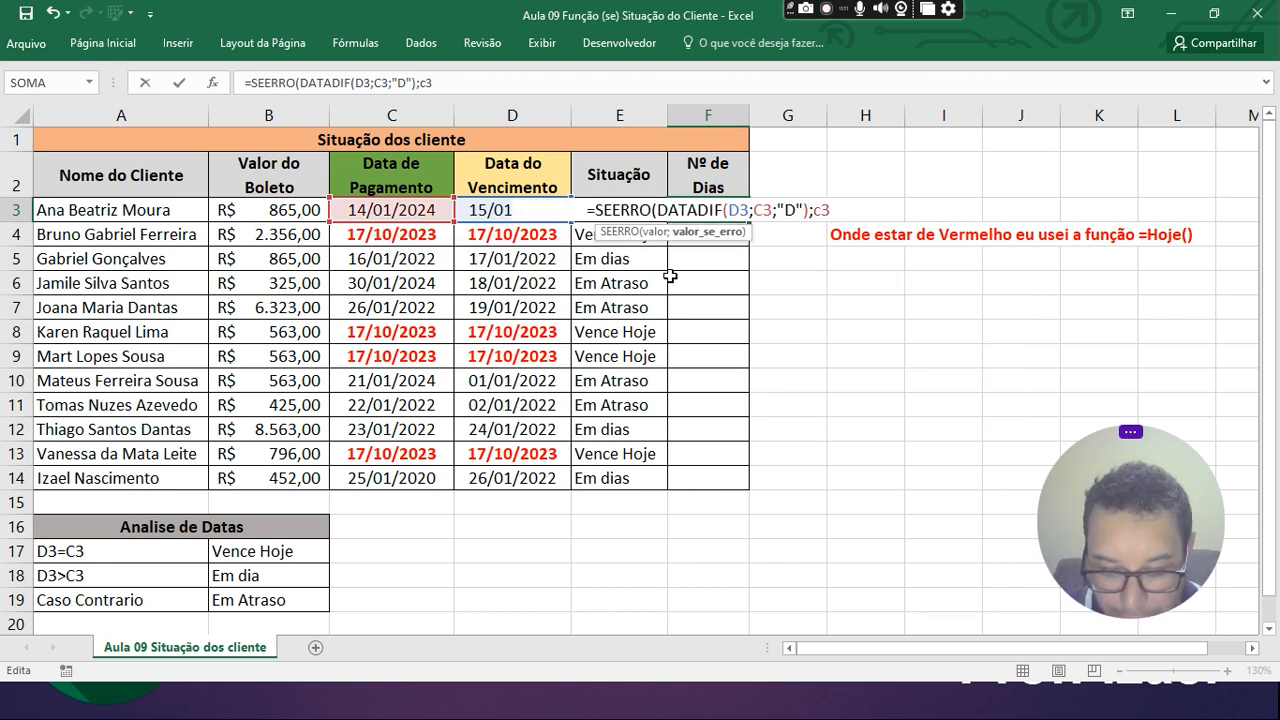
type("-d3")
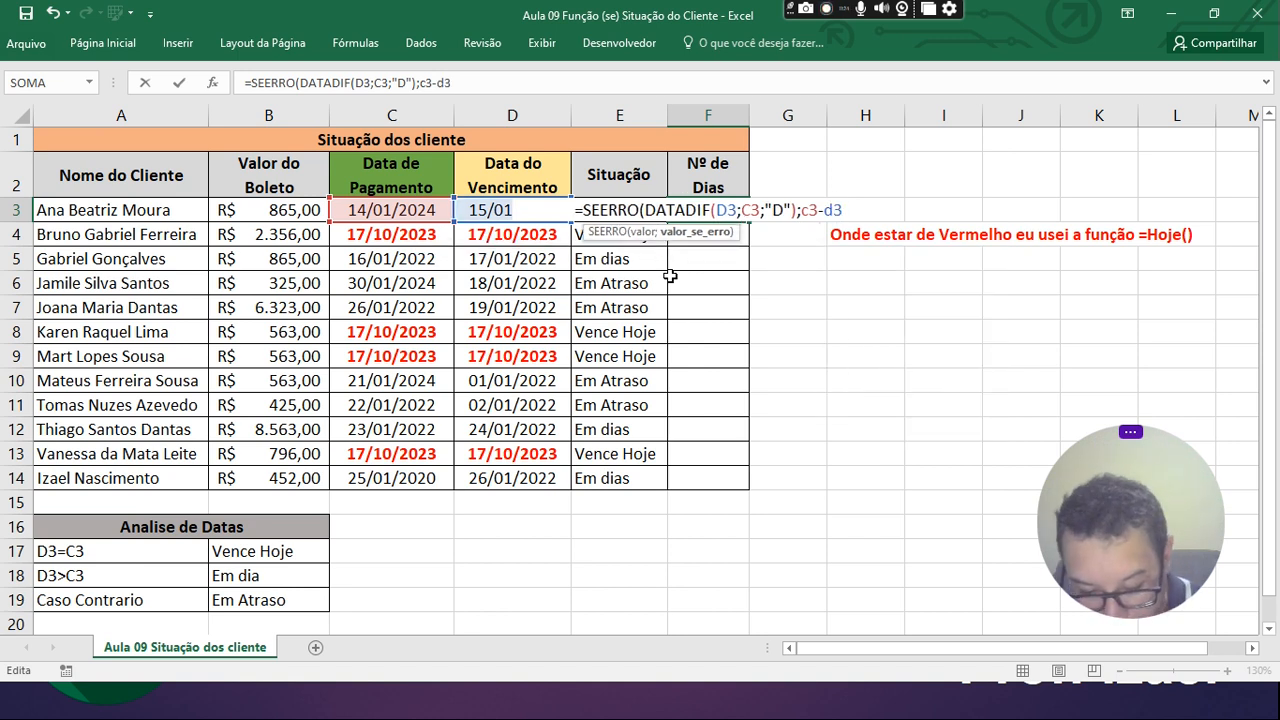
type(")")
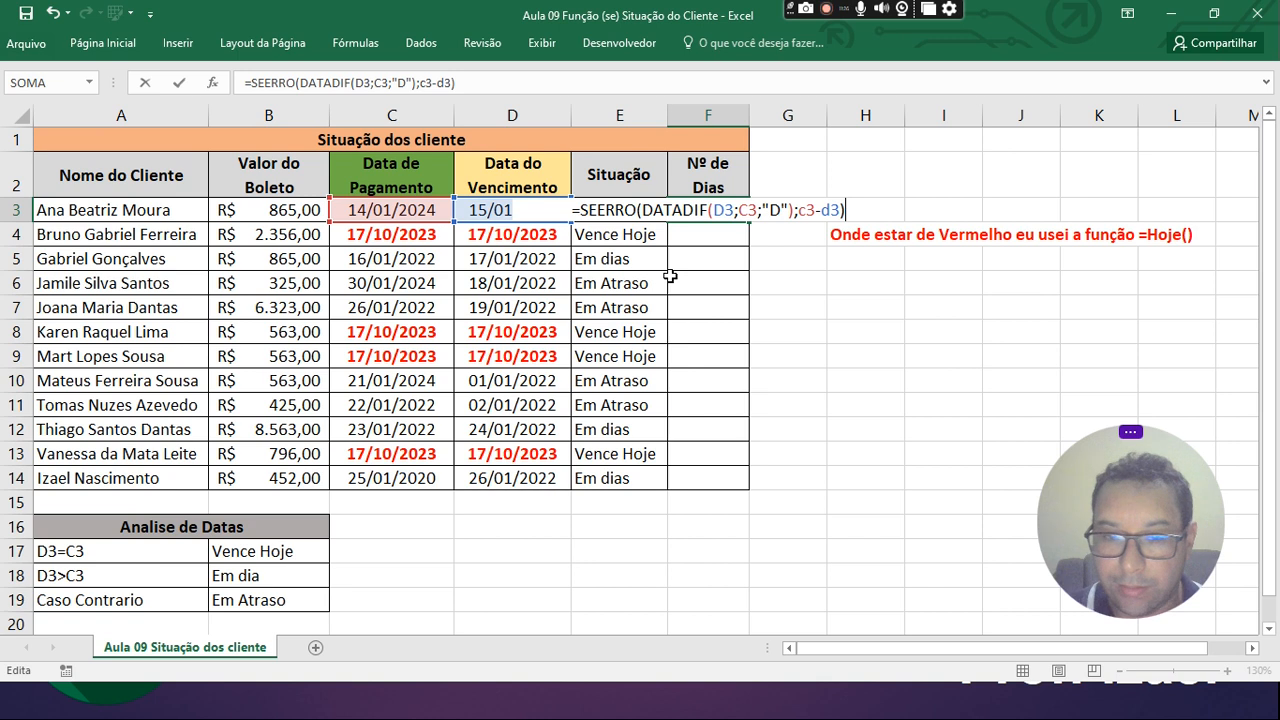
key("Return")
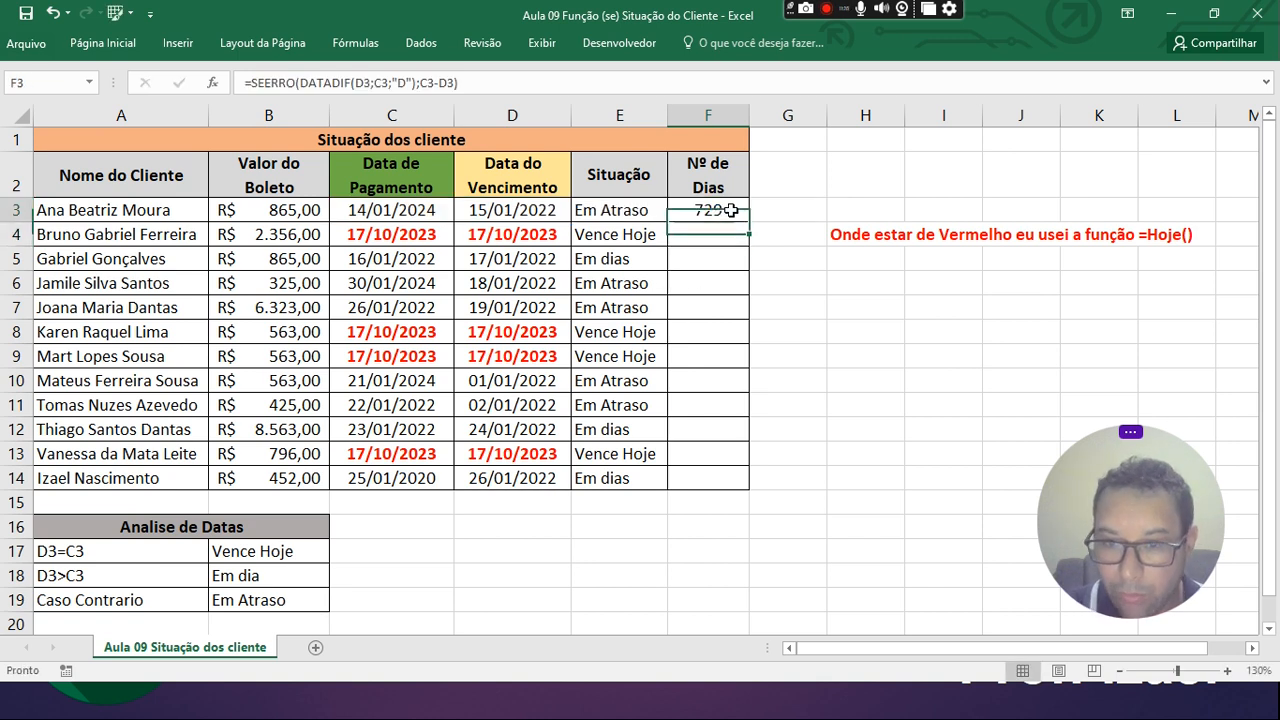
- Fill the SEERRO formula from F3 down through F14 in the Nº de Dias column
double_click(732, 210)
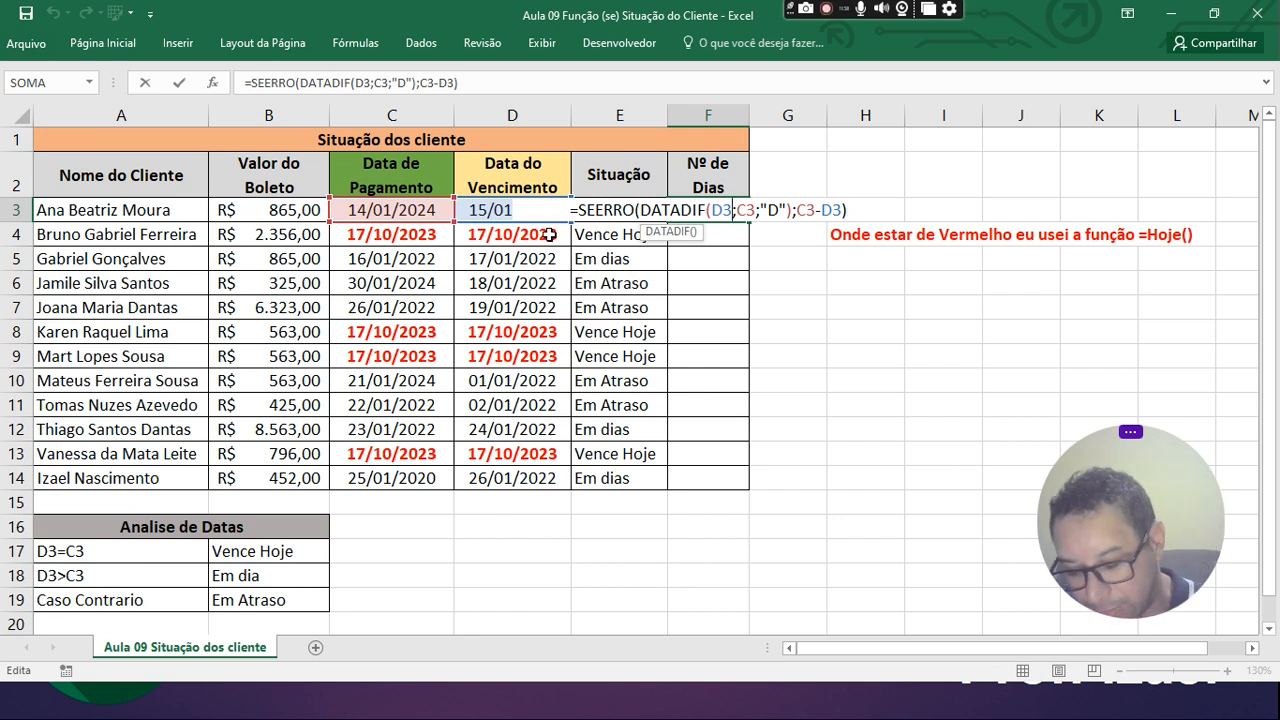
key("Return")
left_click(709, 210)
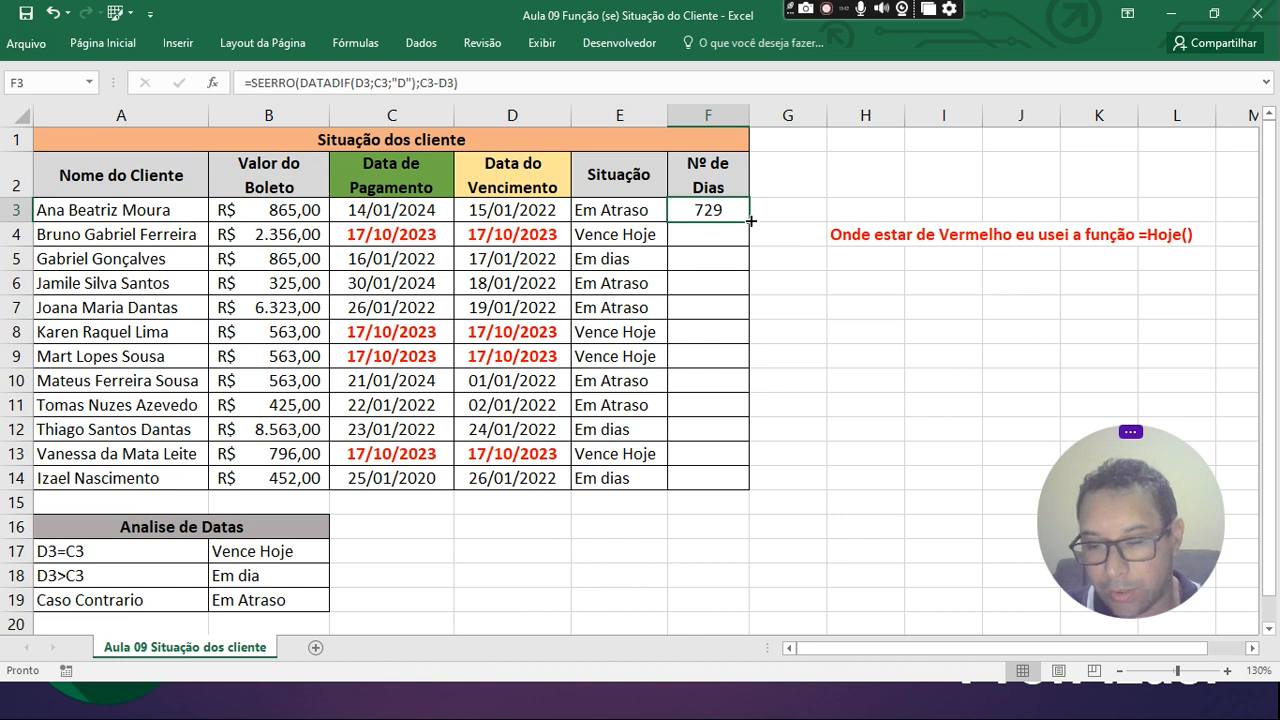
double_click(751, 221)
left_click(721, 214)
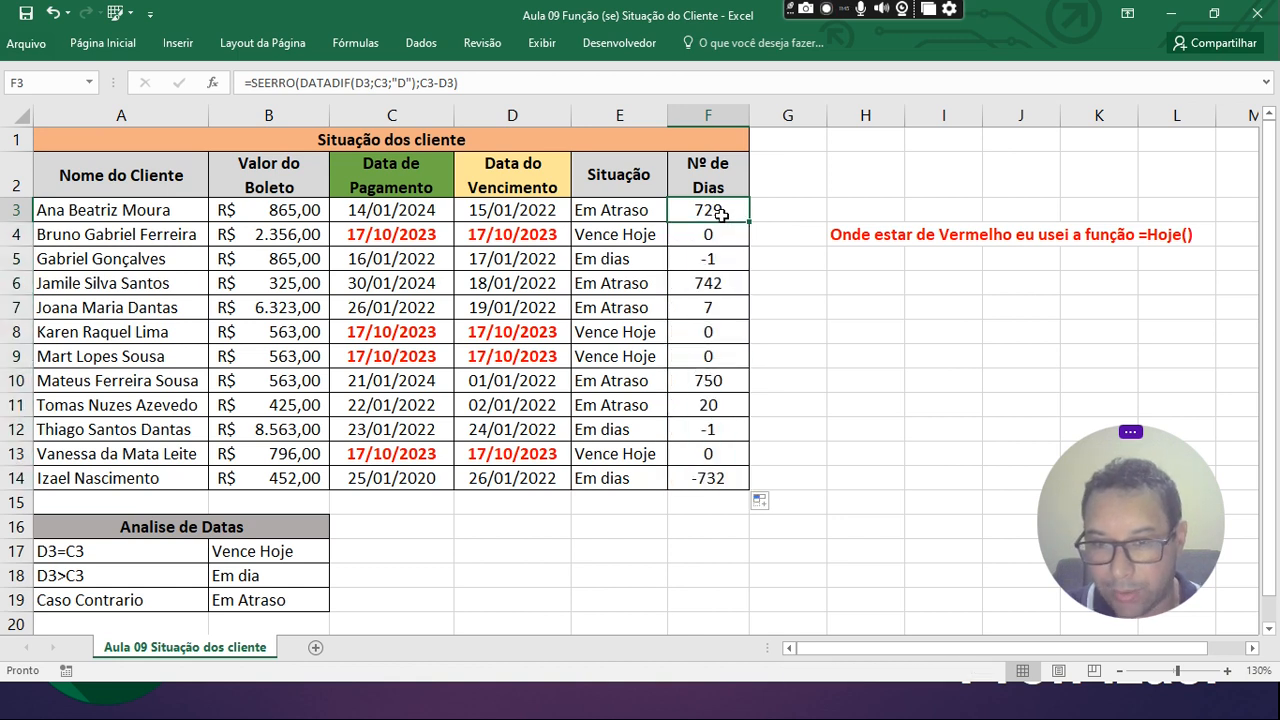
left_click_drag(751, 221, 721, 480)
left_click(865, 478)
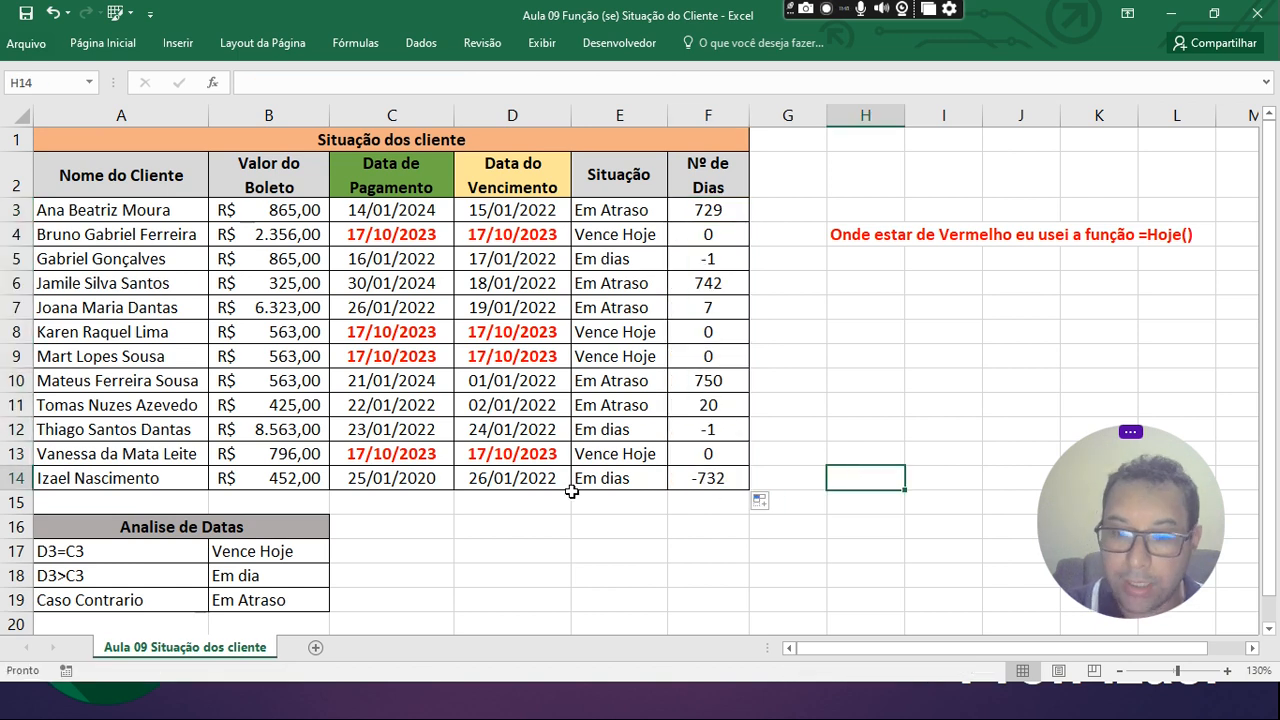
- Review the Nº de Dias results and formulas in F3, F5, F12 and F14 alongside the Situação entries in E3:E14
left_click(696, 478)
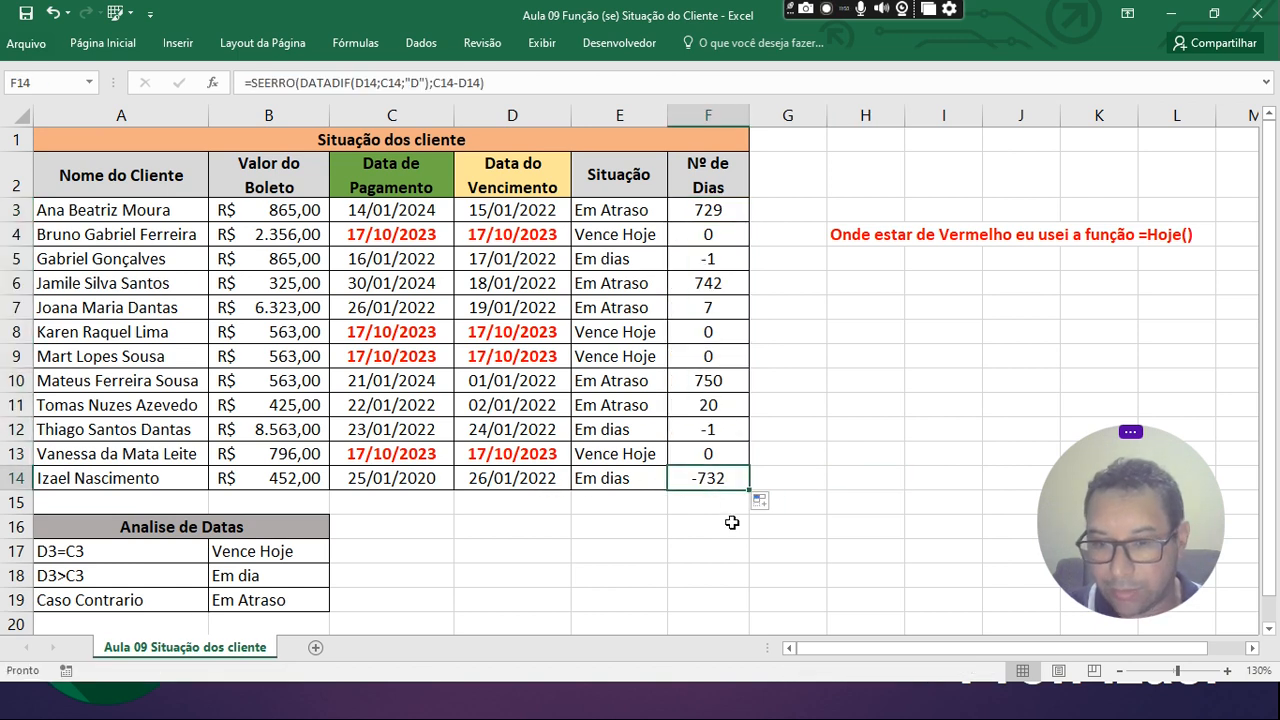
left_click(720, 208)
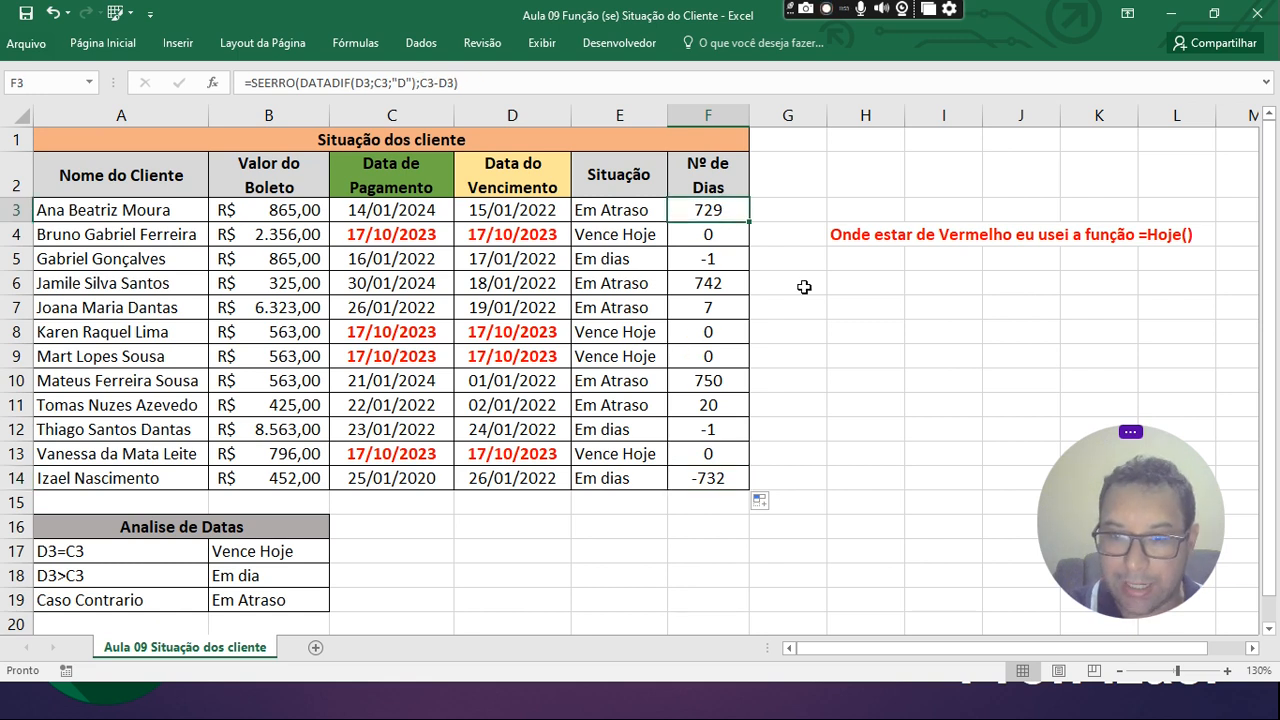
left_click(690, 262)
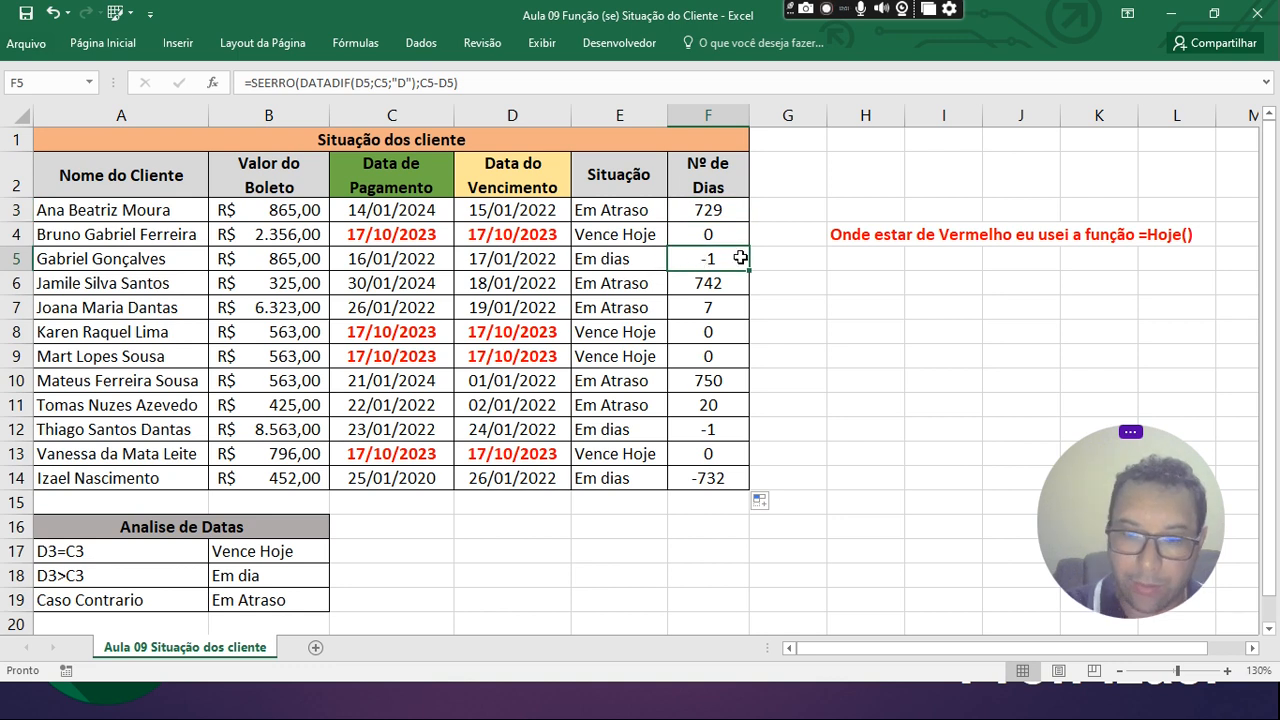
left_click(726, 428)
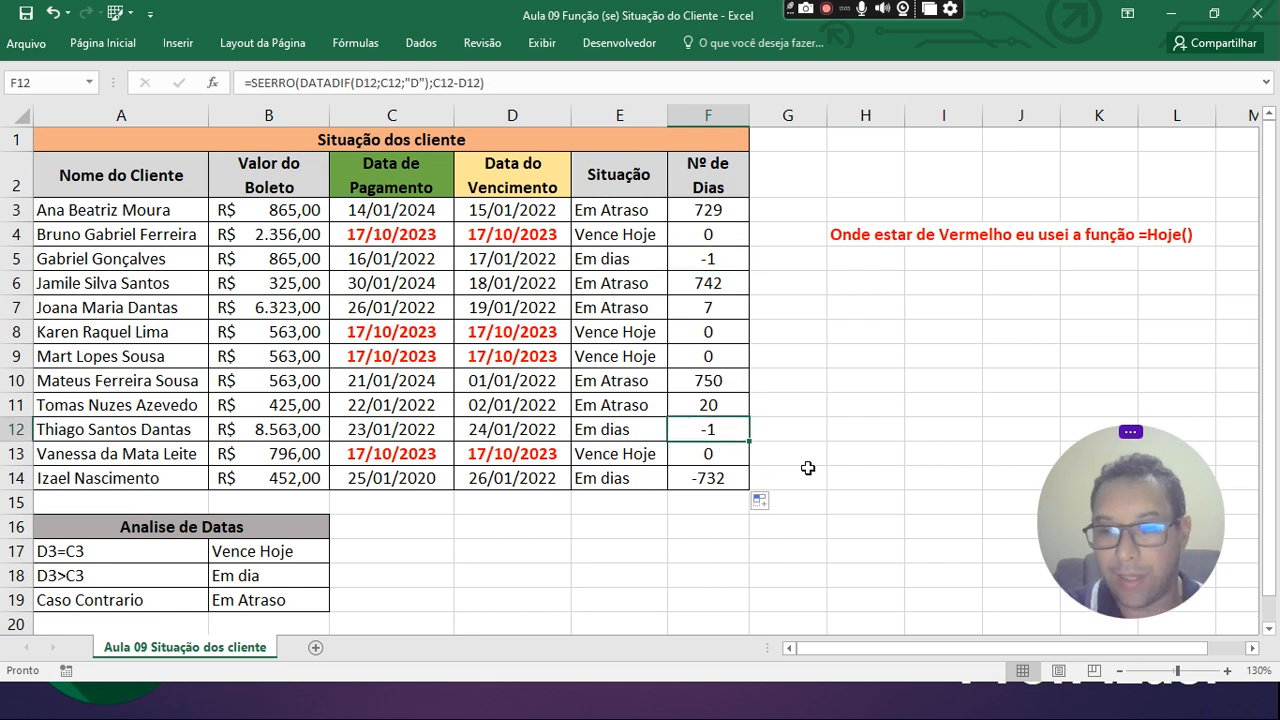
left_click(722, 485)
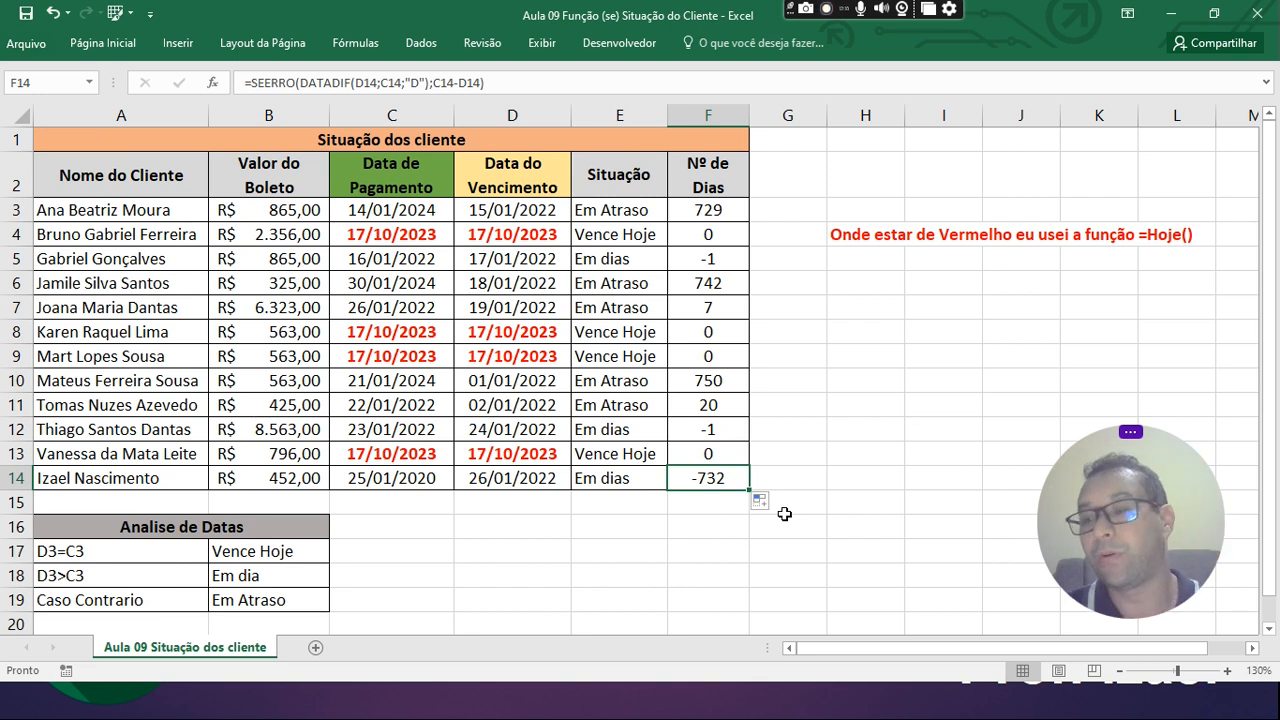
double_click(726, 212)
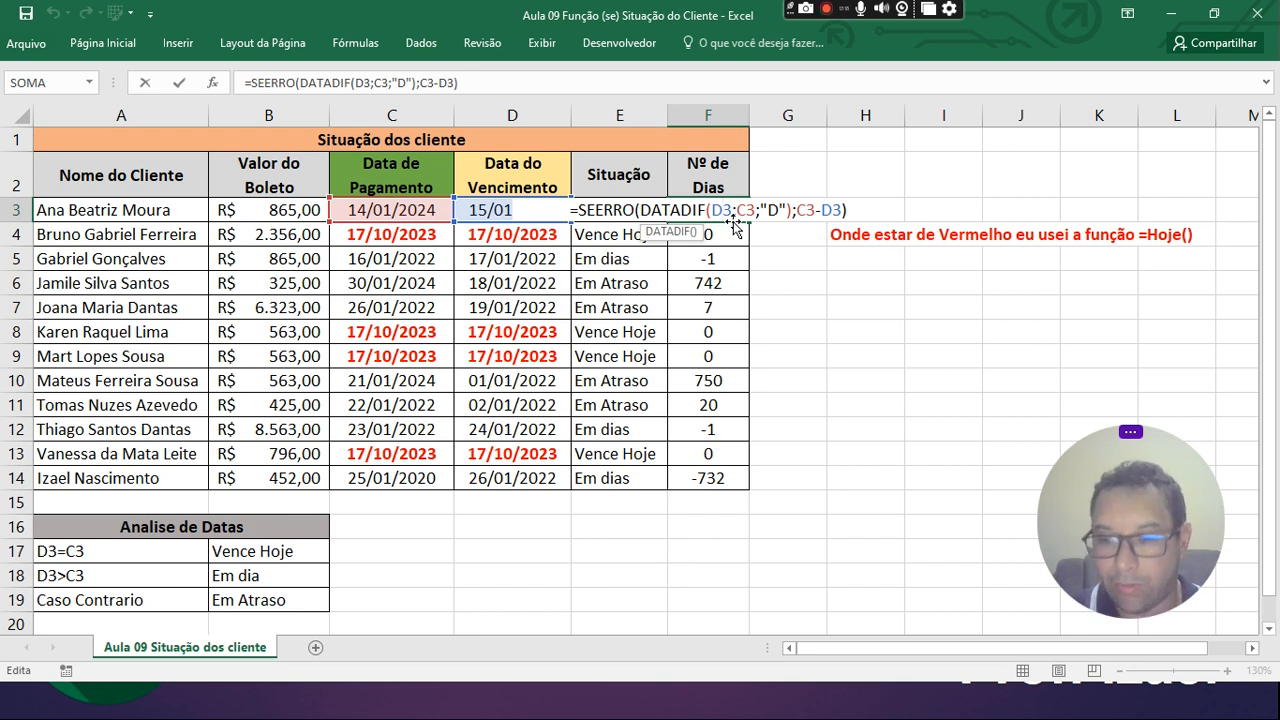
key("Return")
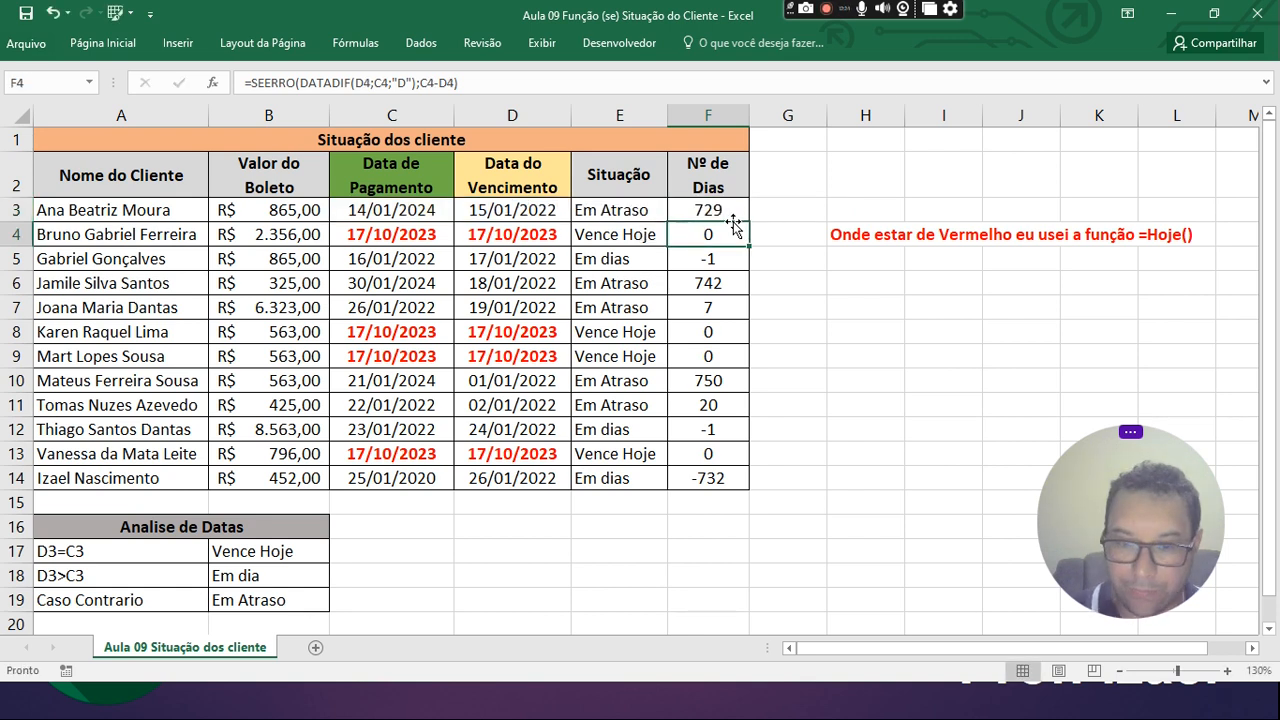
left_click(613, 210)
left_click_drag(613, 210, 677, 473)
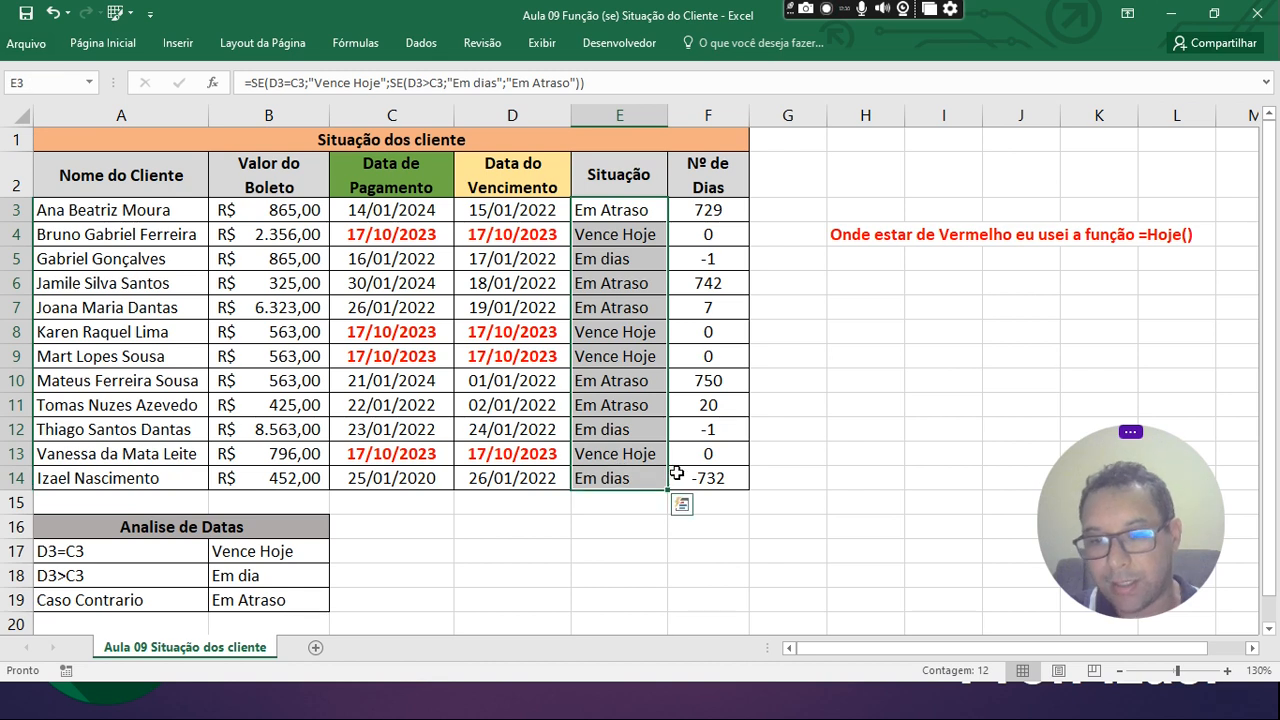
left_click(603, 568)
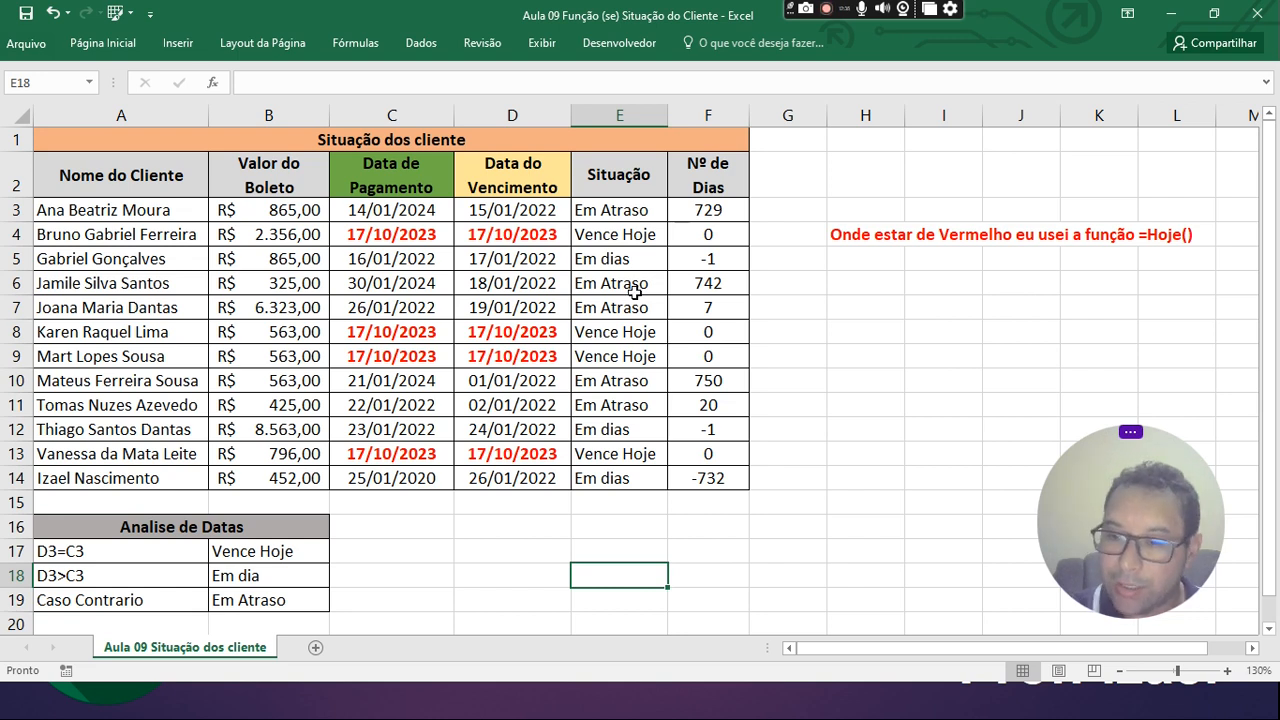
- Start a text-contains conditional formatting rule on E3:E14 for the text "Em Atraso"
left_click(624, 210)
left_click_drag(624, 210, 619, 472)
left_click_drag(632, 208, 610, 472)
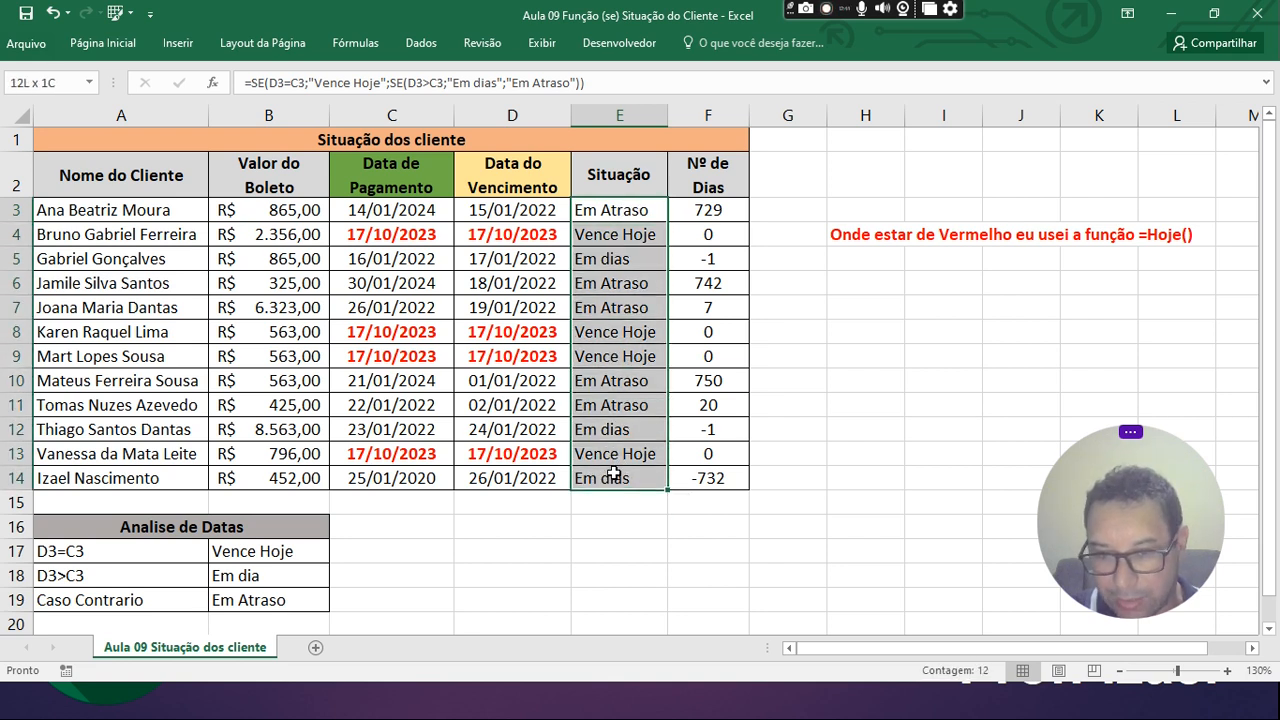
left_click(101, 50)
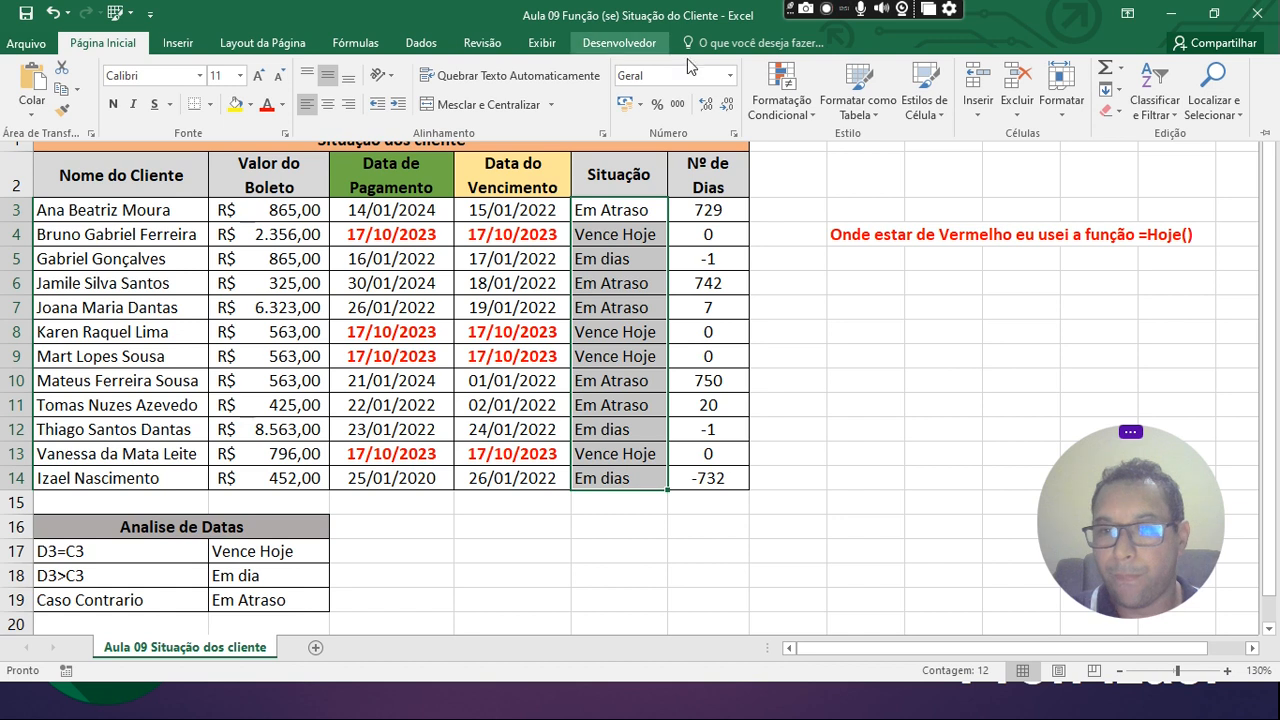
left_click(771, 113)
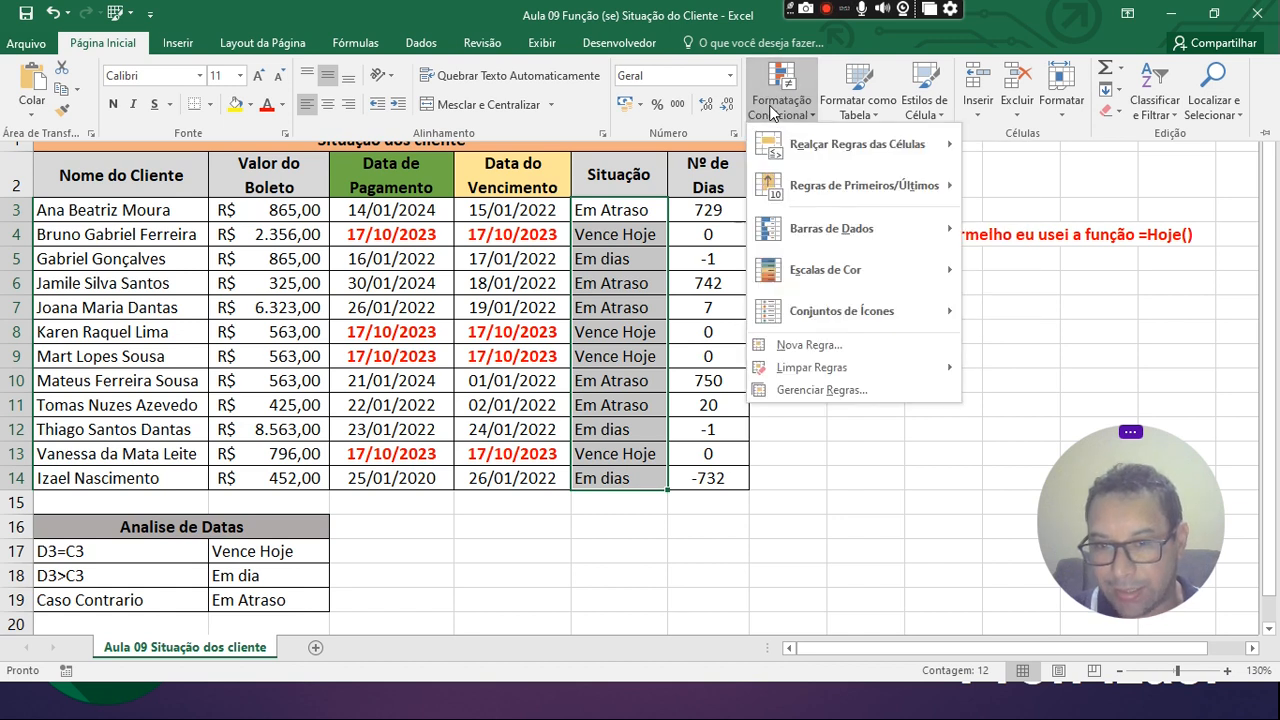
mouse_move(799, 137)
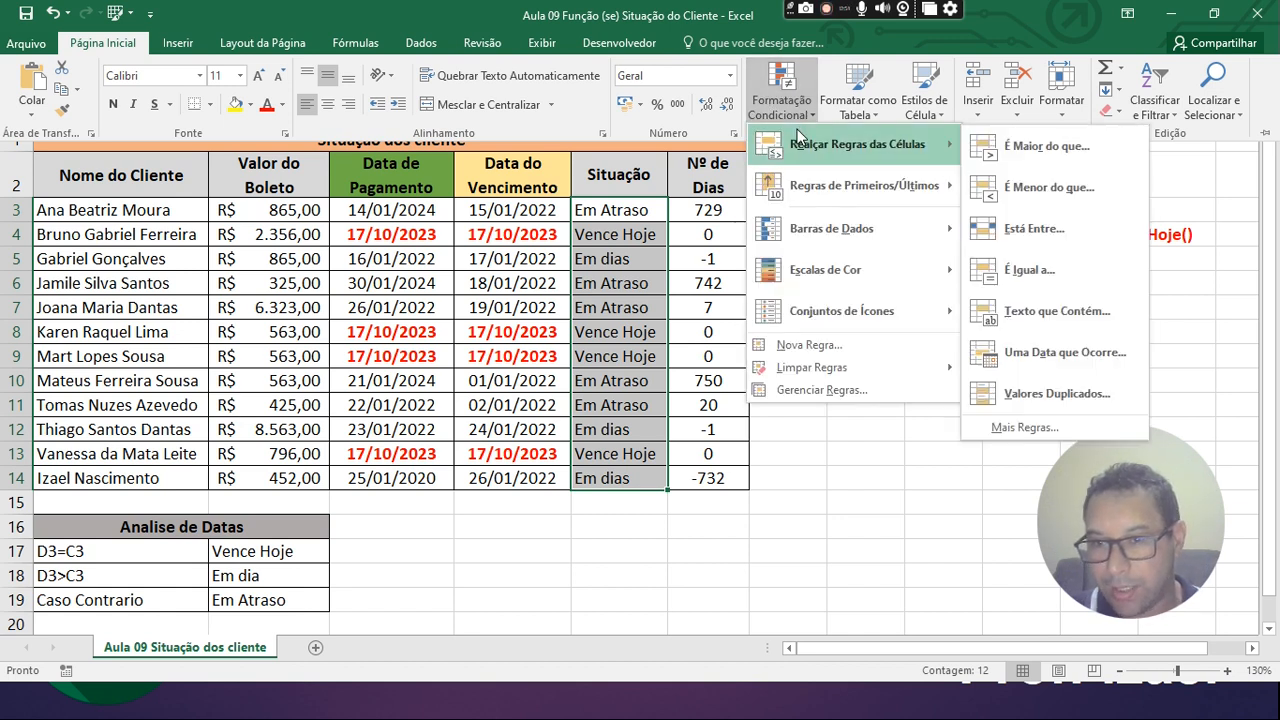
left_click(1029, 321)
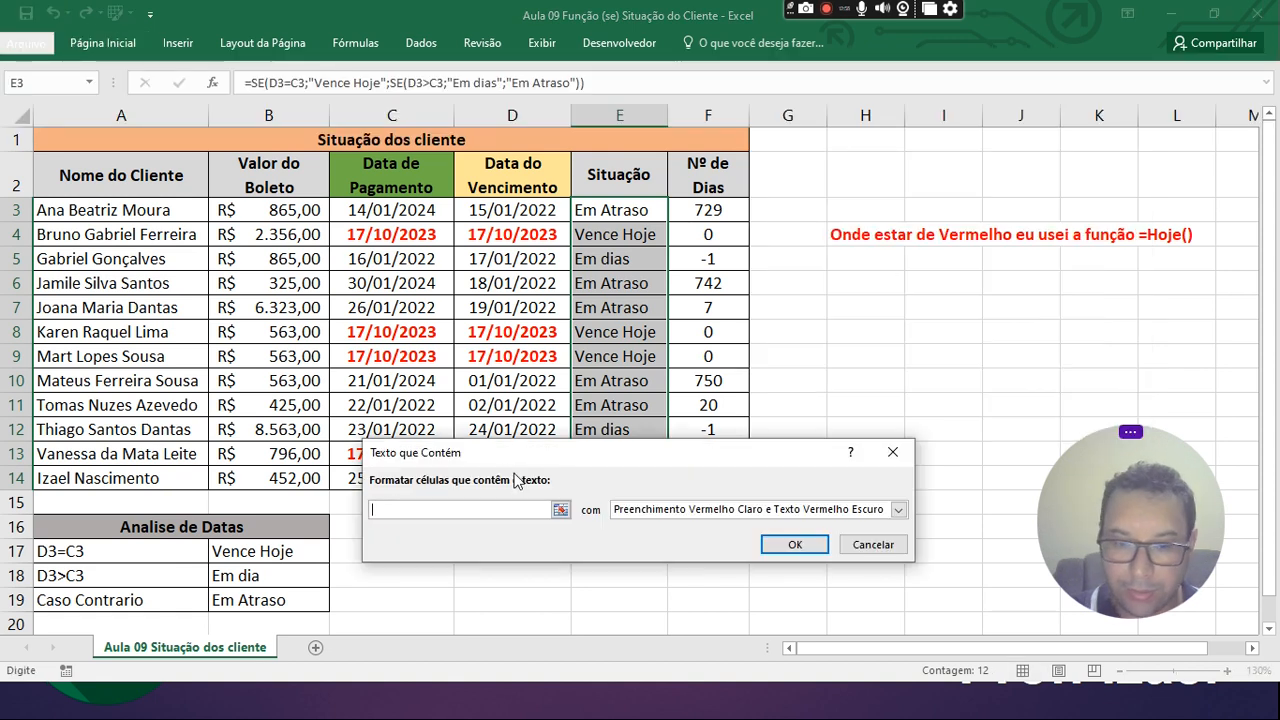
type("Em")
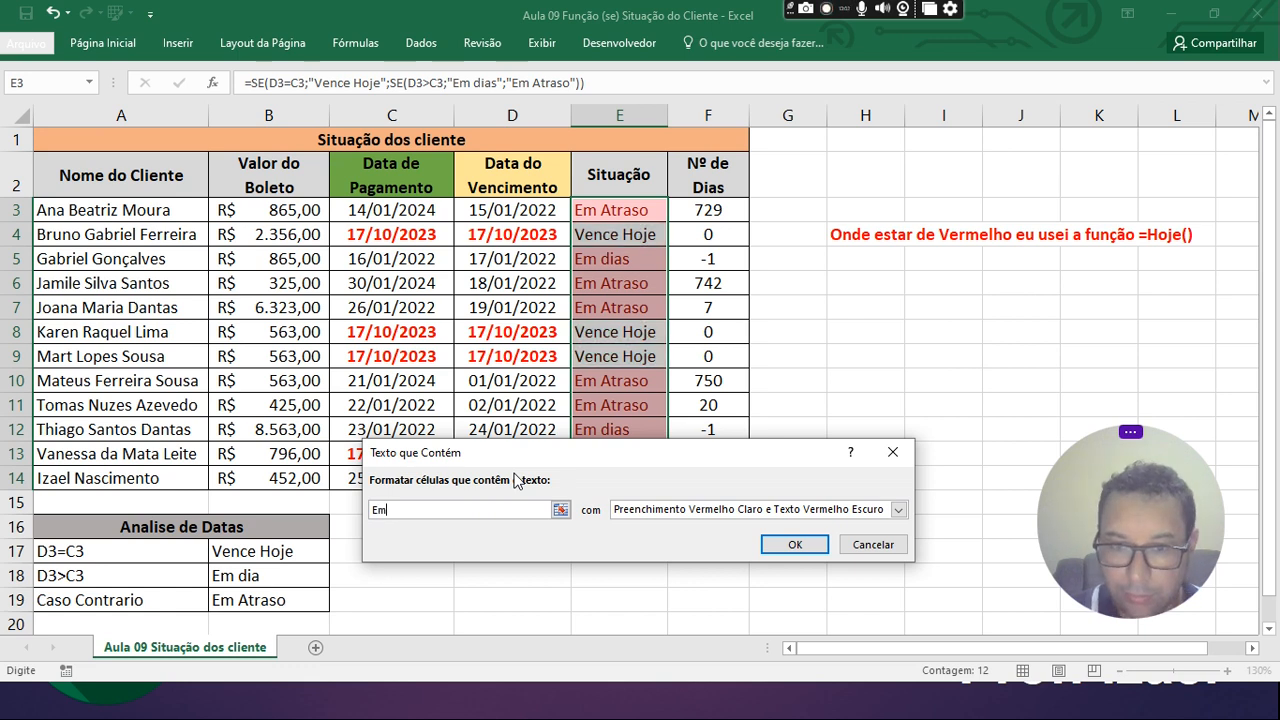
type(" Atra")
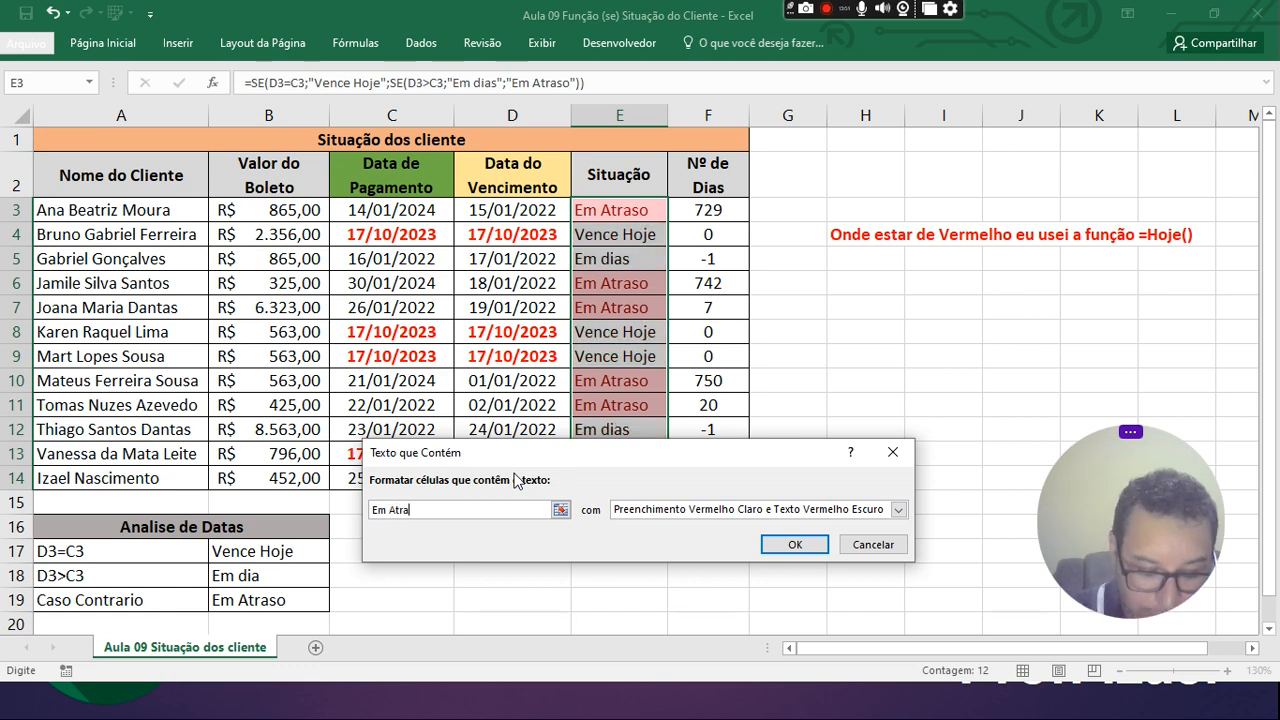
type("so")
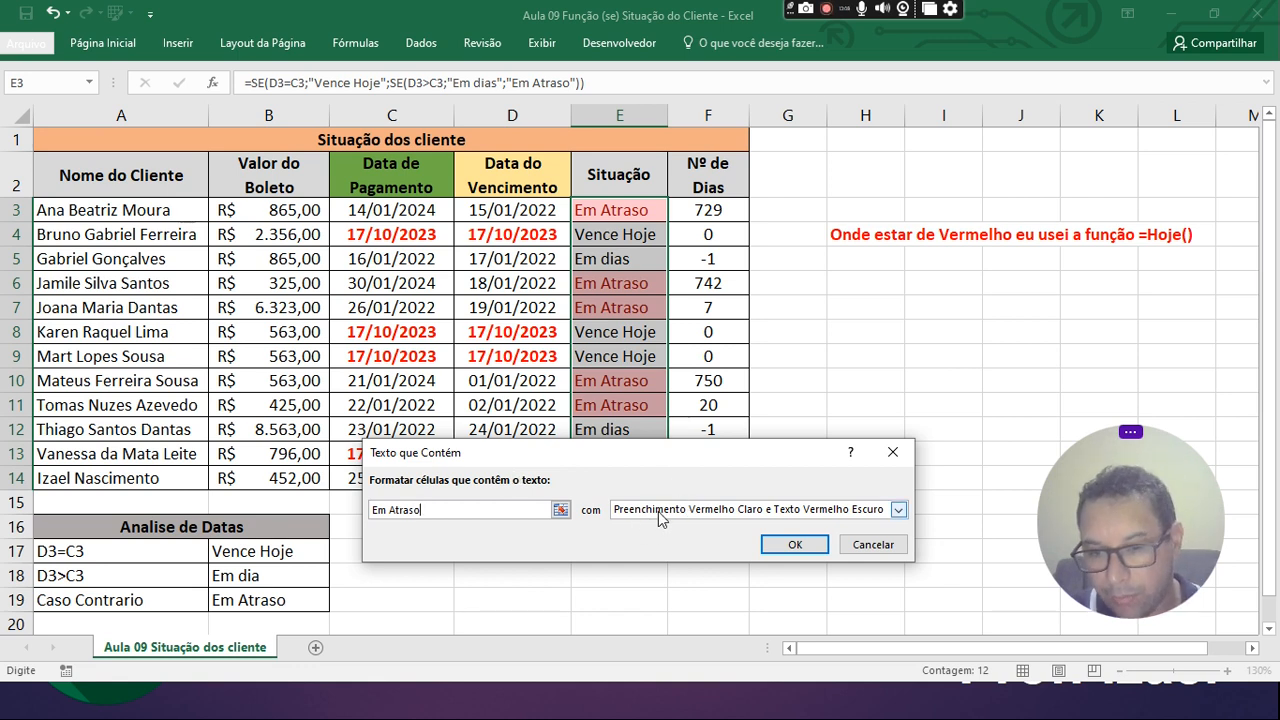
- Give the "Em Atraso" rule a custom format with bold red font and apply it
left_click(806, 518)
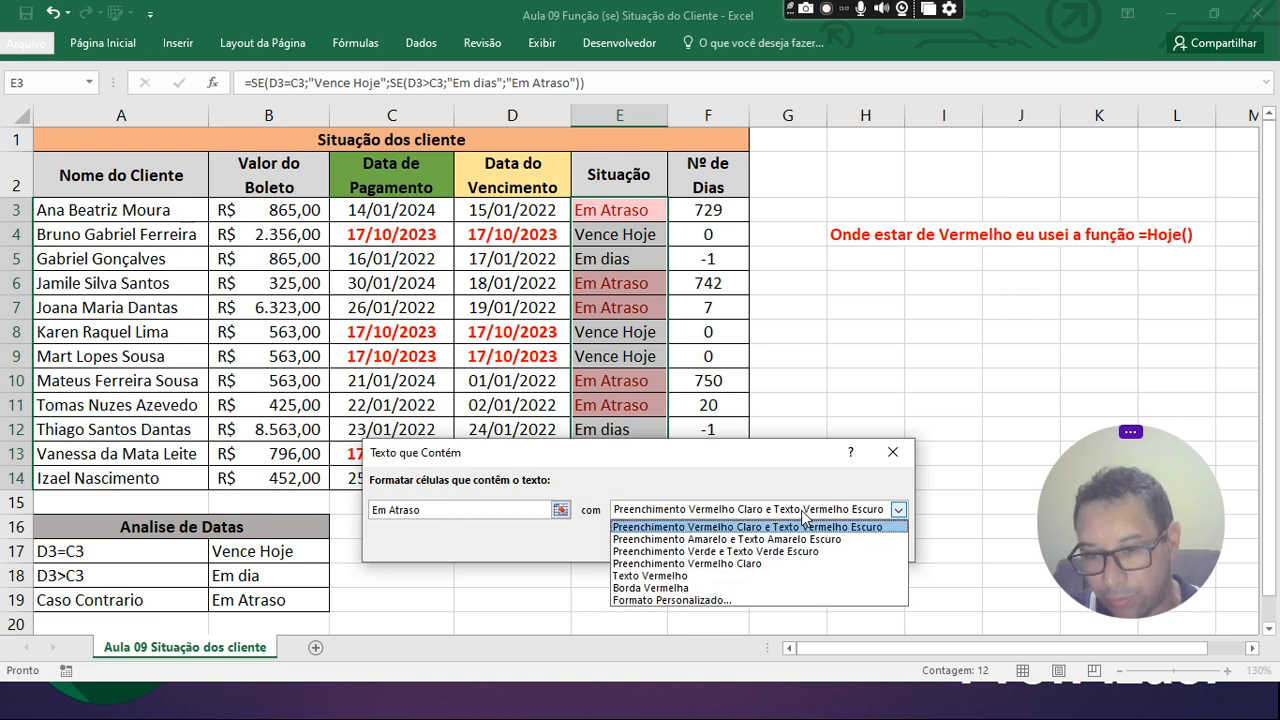
left_click(641, 607)
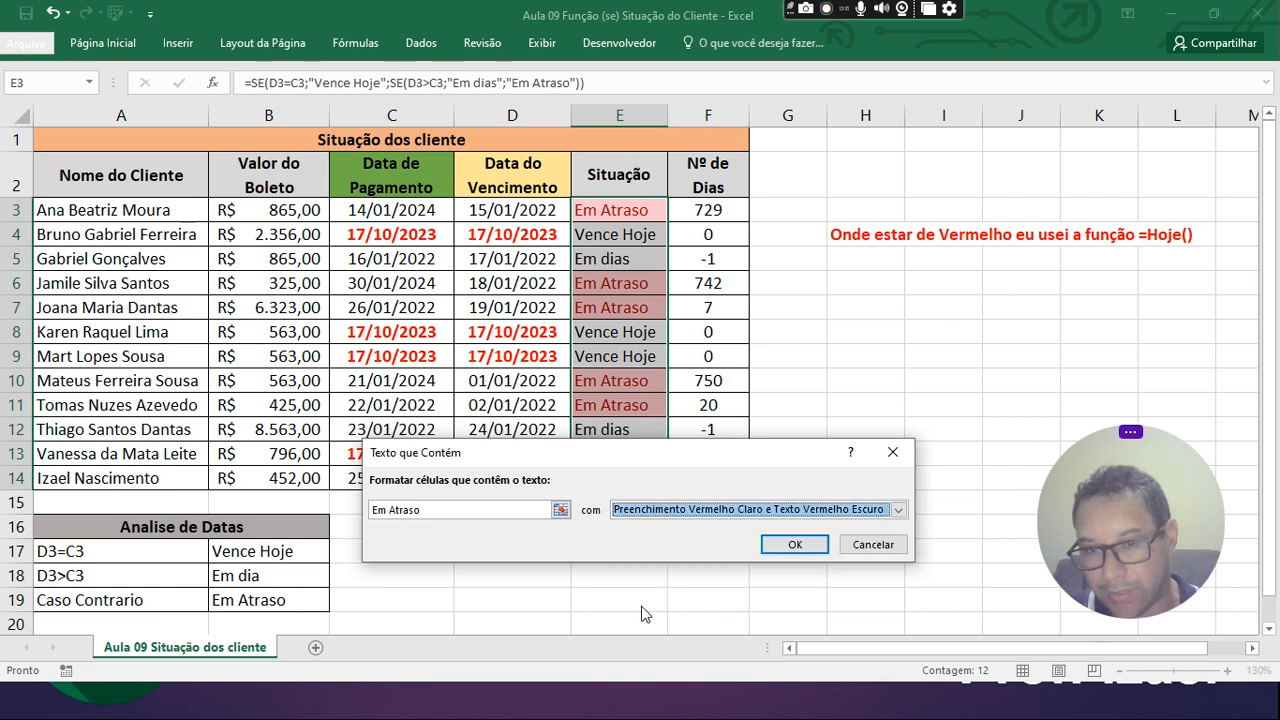
left_click(735, 512)
left_click(700, 605)
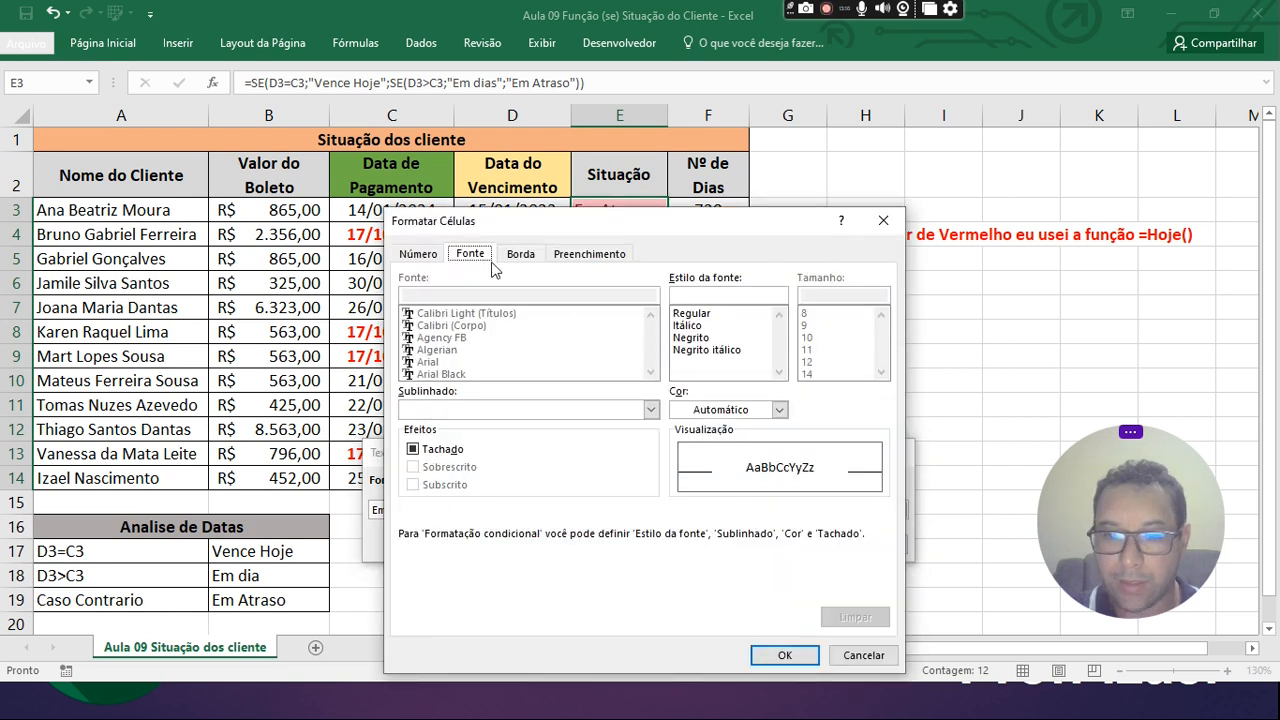
left_click(700, 338)
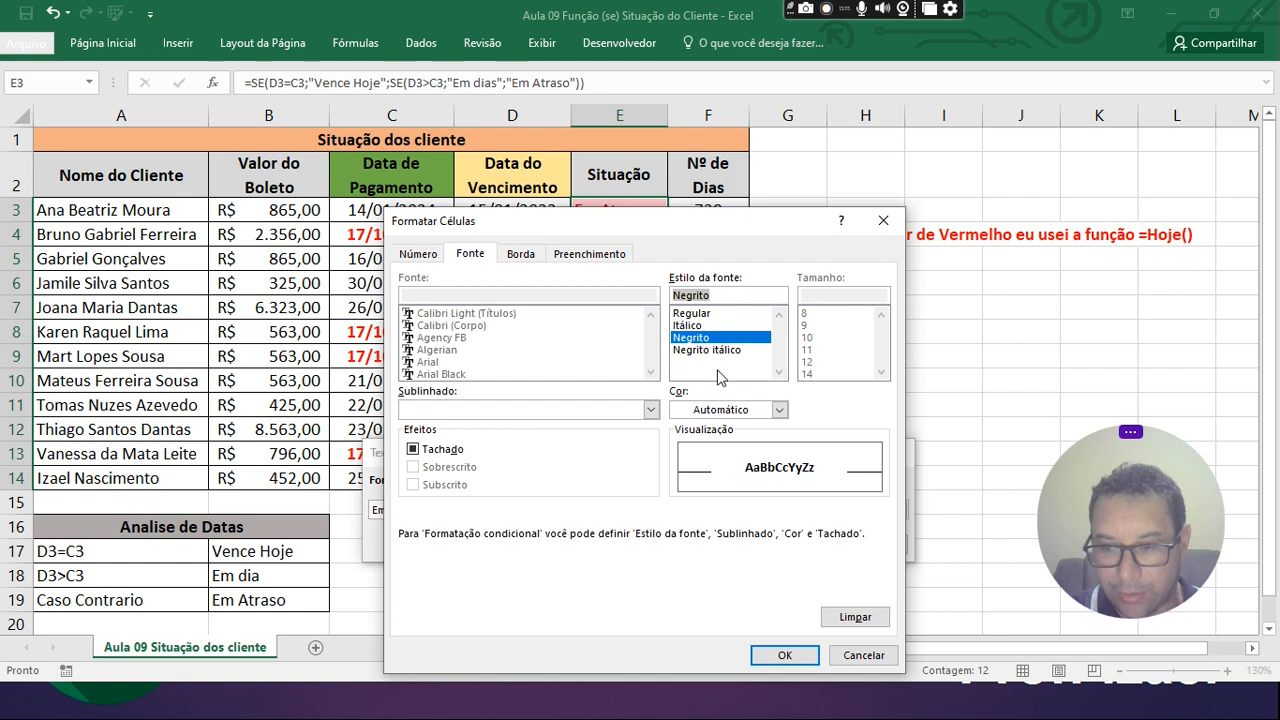
left_click(763, 410)
left_click(762, 411)
left_click(762, 411)
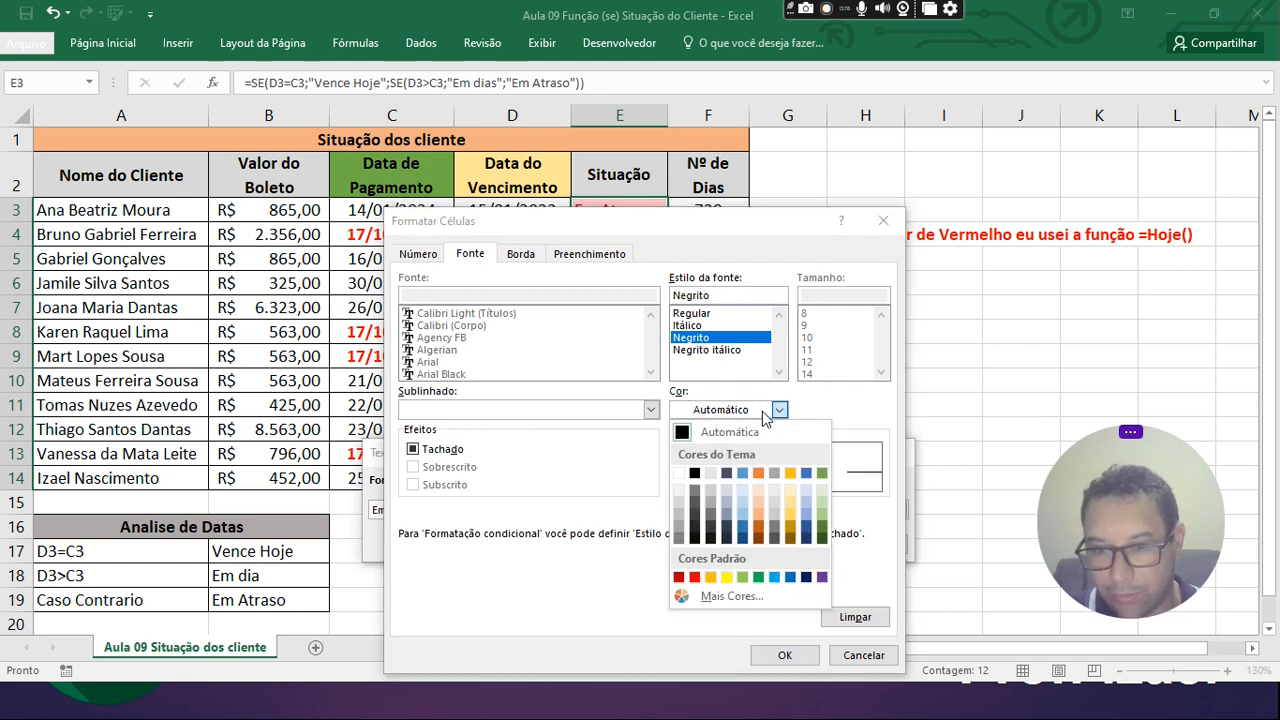
left_click(695, 578)
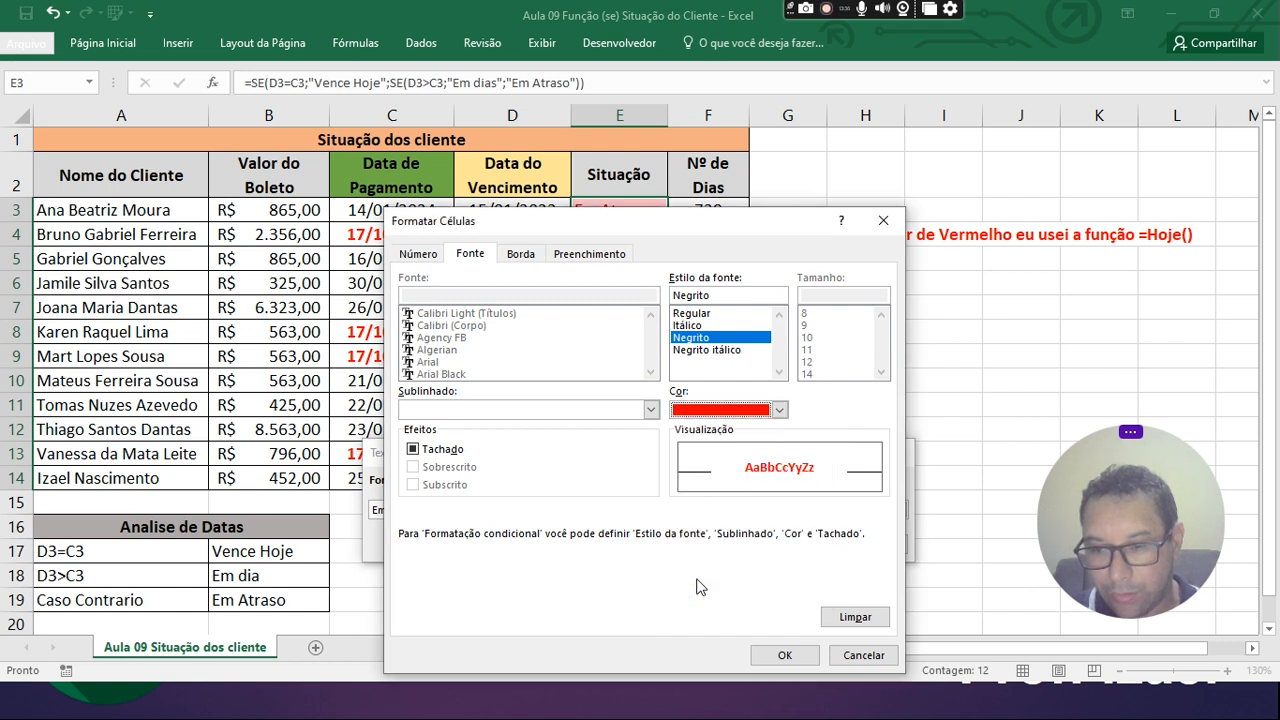
left_click(784, 655)
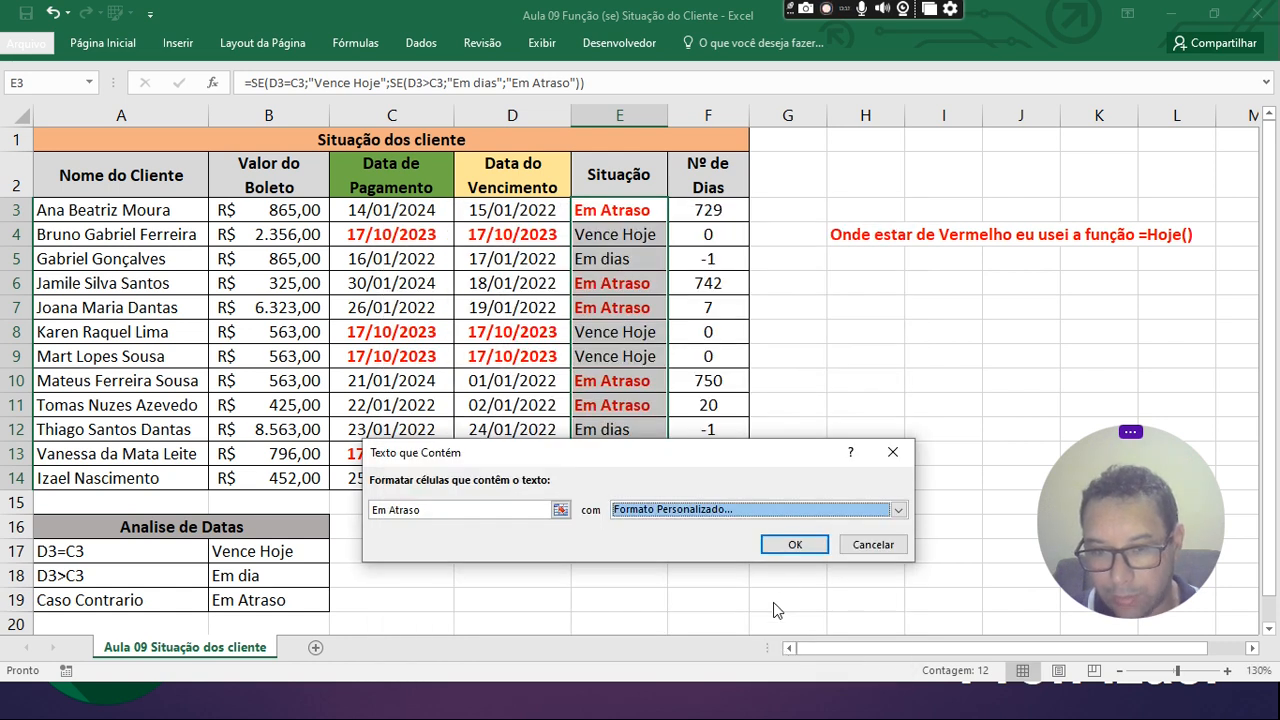
left_click(782, 547)
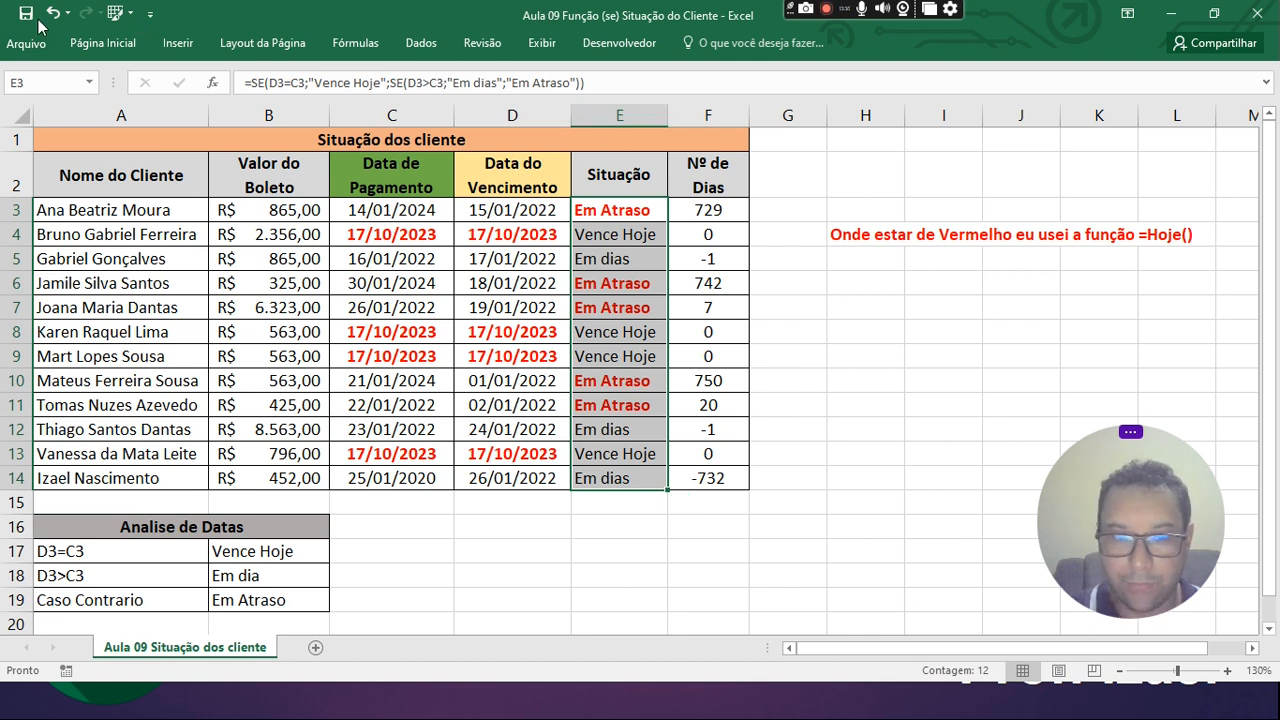
- Start a second text-contains conditional formatting rule on E3:E14 for the text "Vence Hoje"
left_click(102, 43)
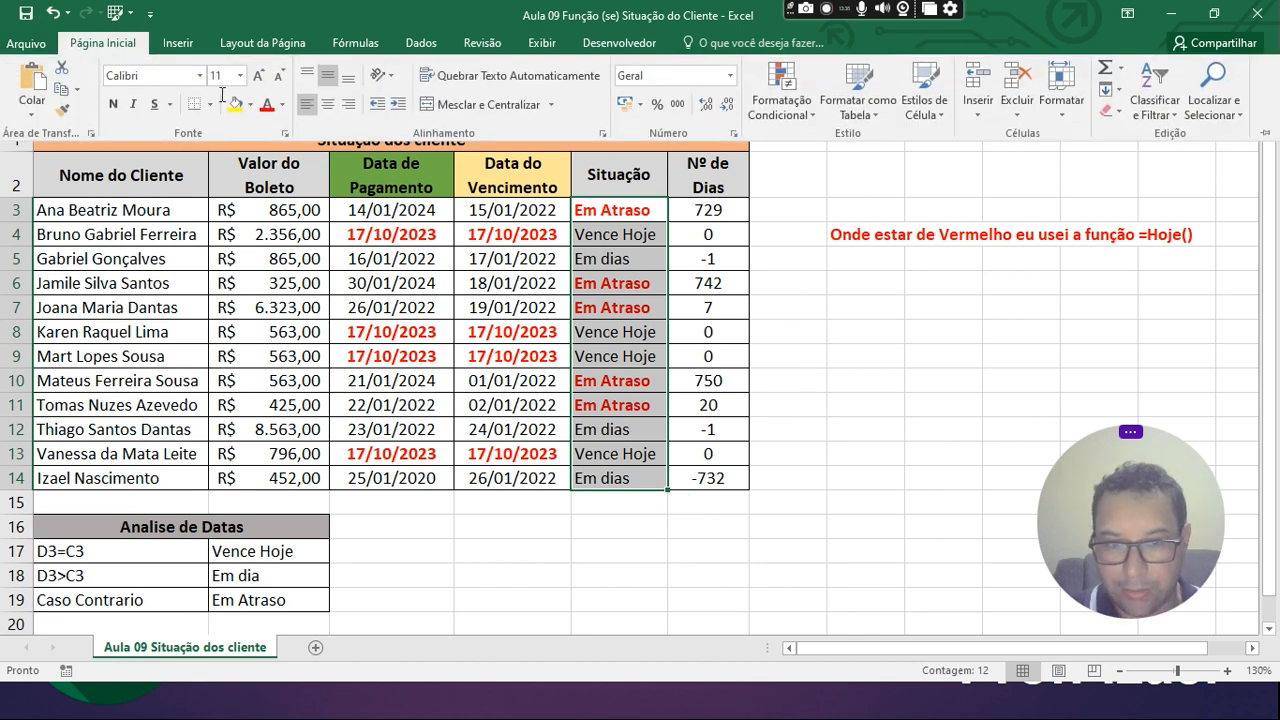
left_click(770, 110)
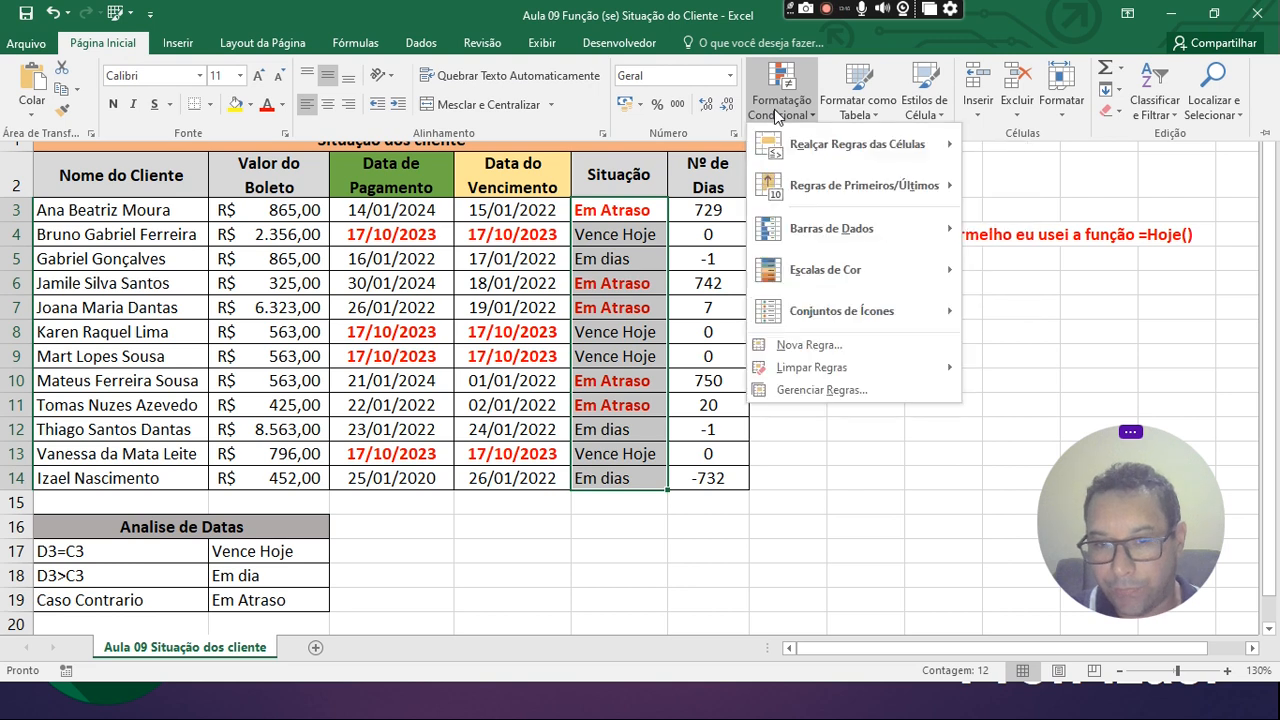
mouse_move(831, 149)
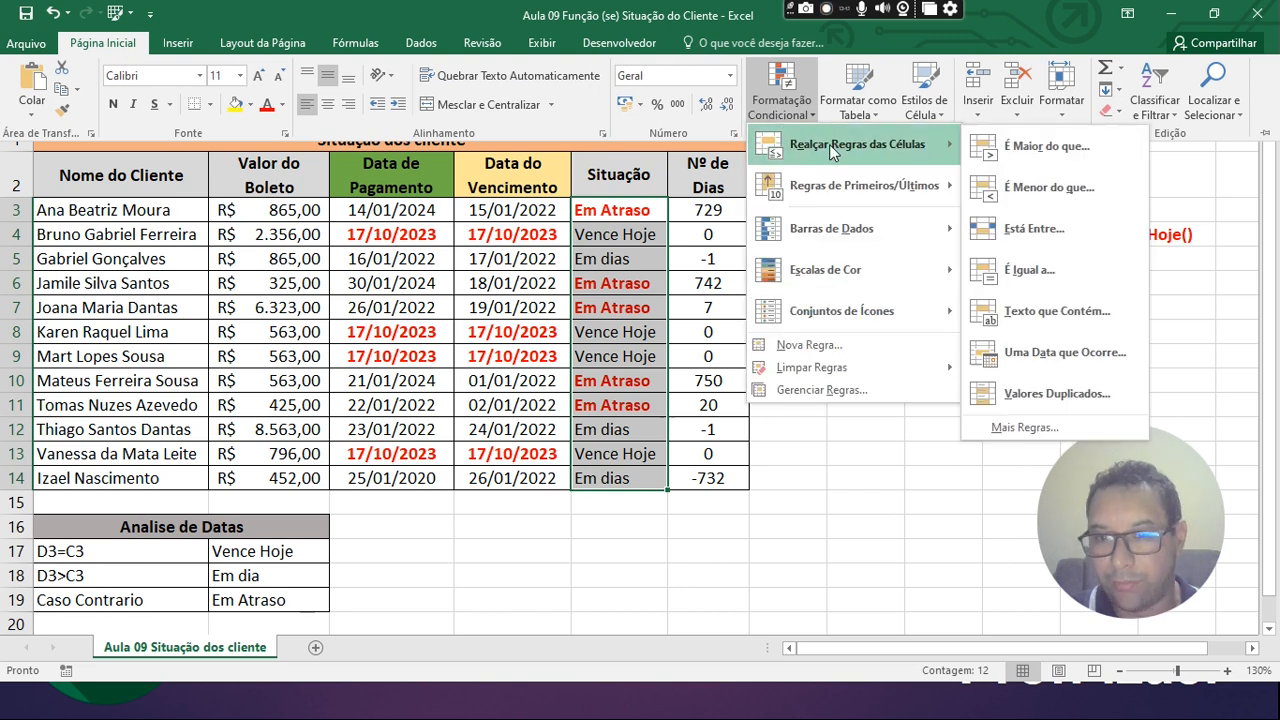
left_click(1058, 311)
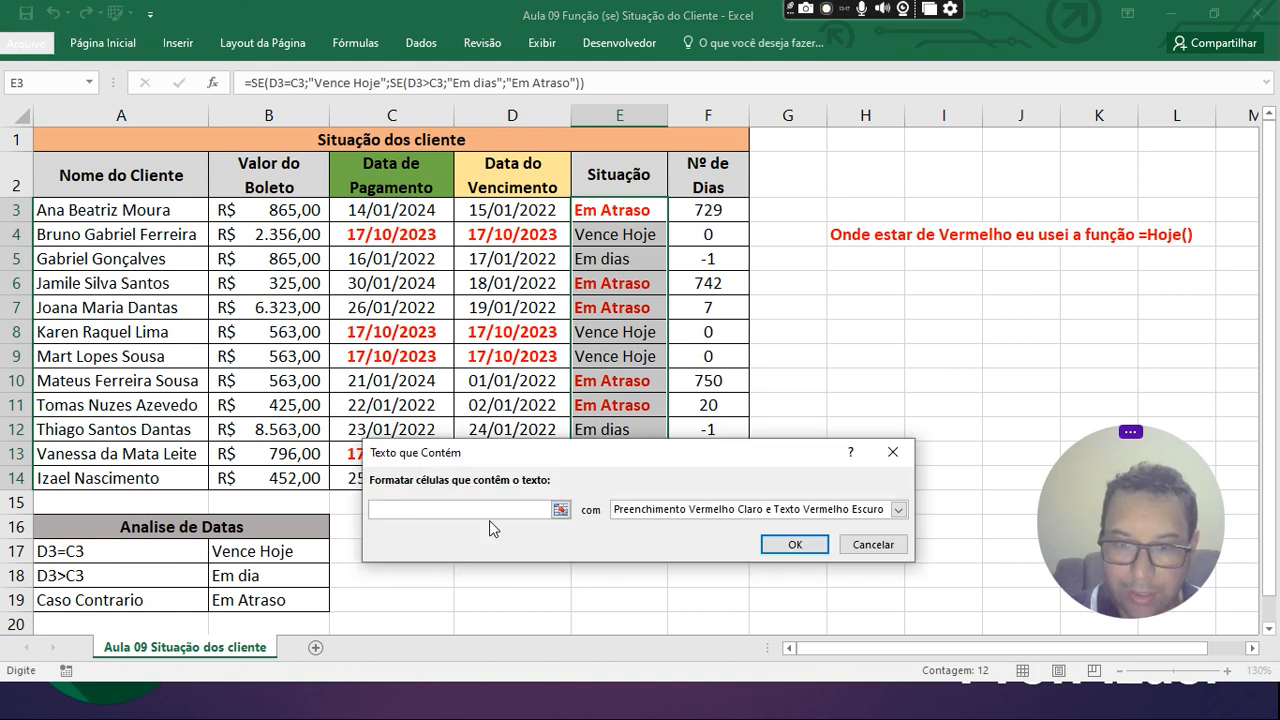
type("Vence H")
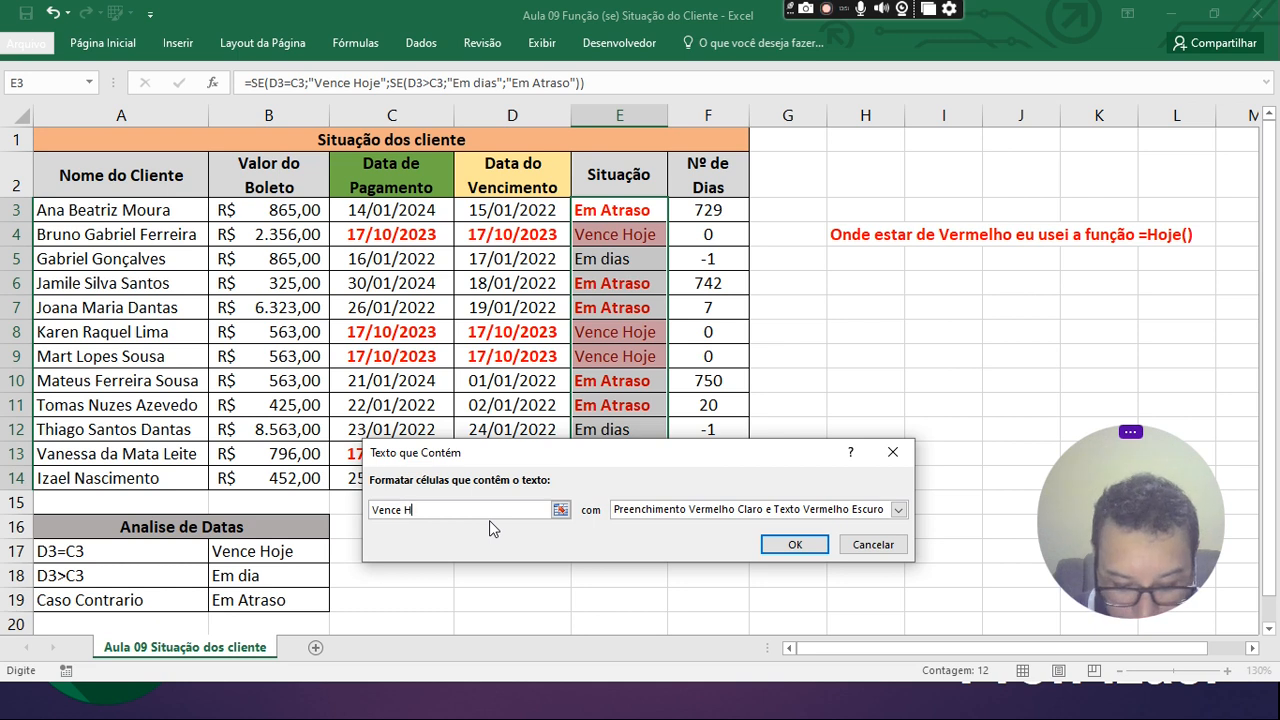
type("oje")
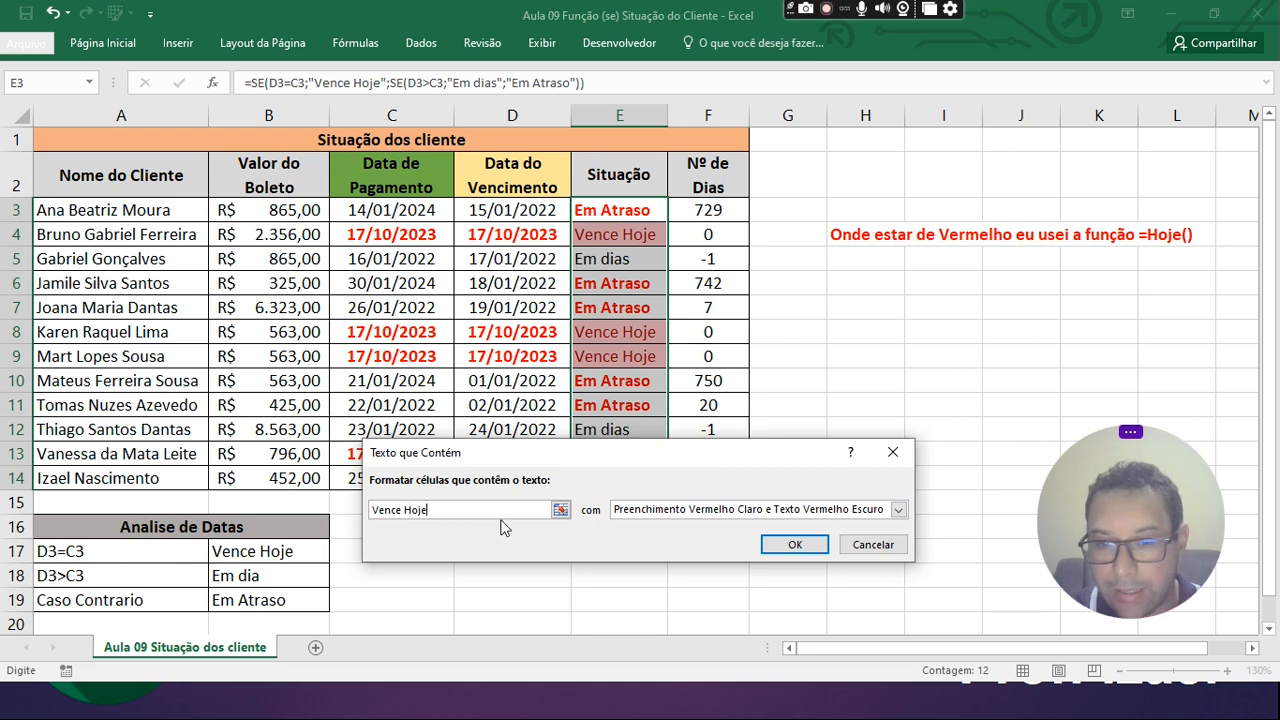
- Give the "Vence Hoje" rule a custom format with bold green font
left_click(677, 512)
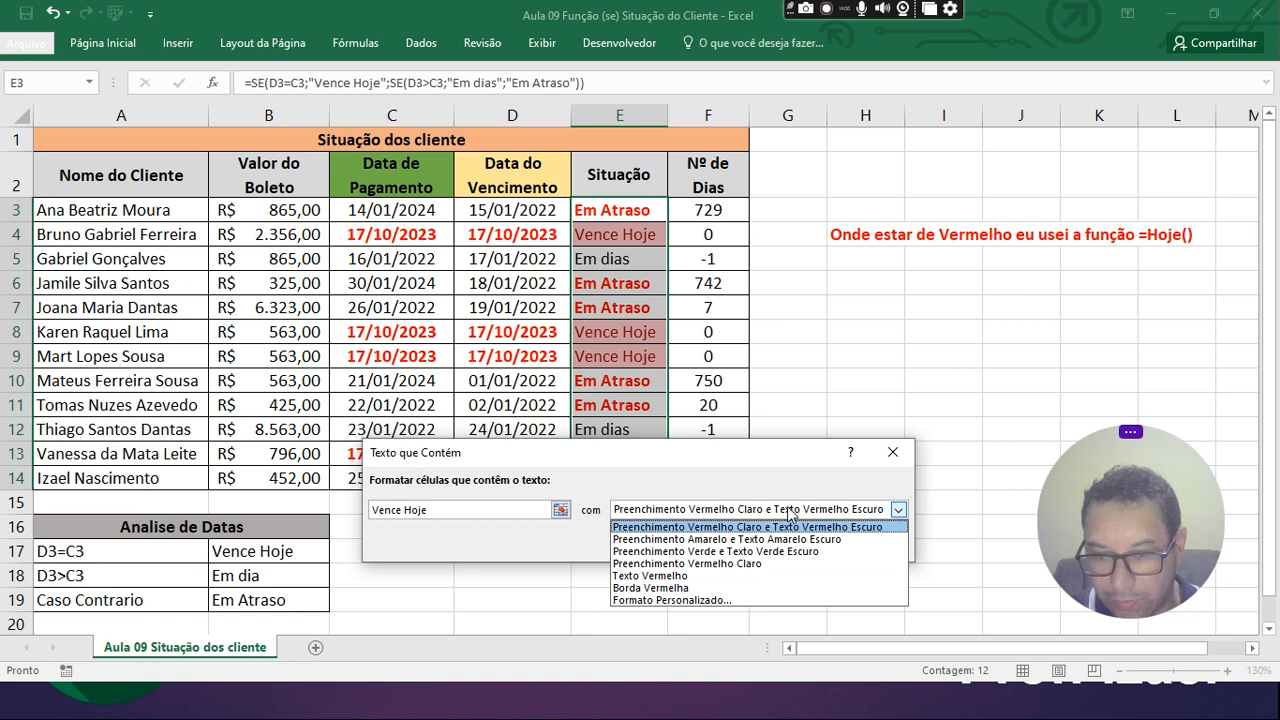
left_click(705, 600)
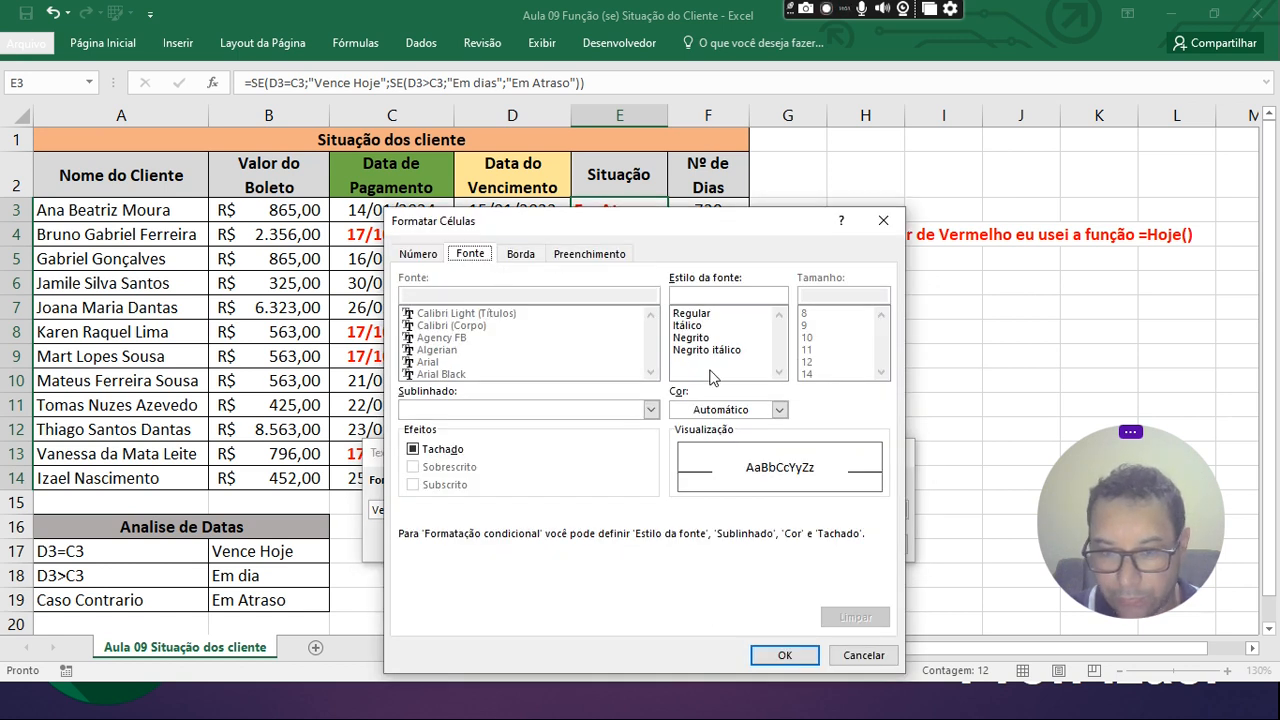
left_click(721, 411)
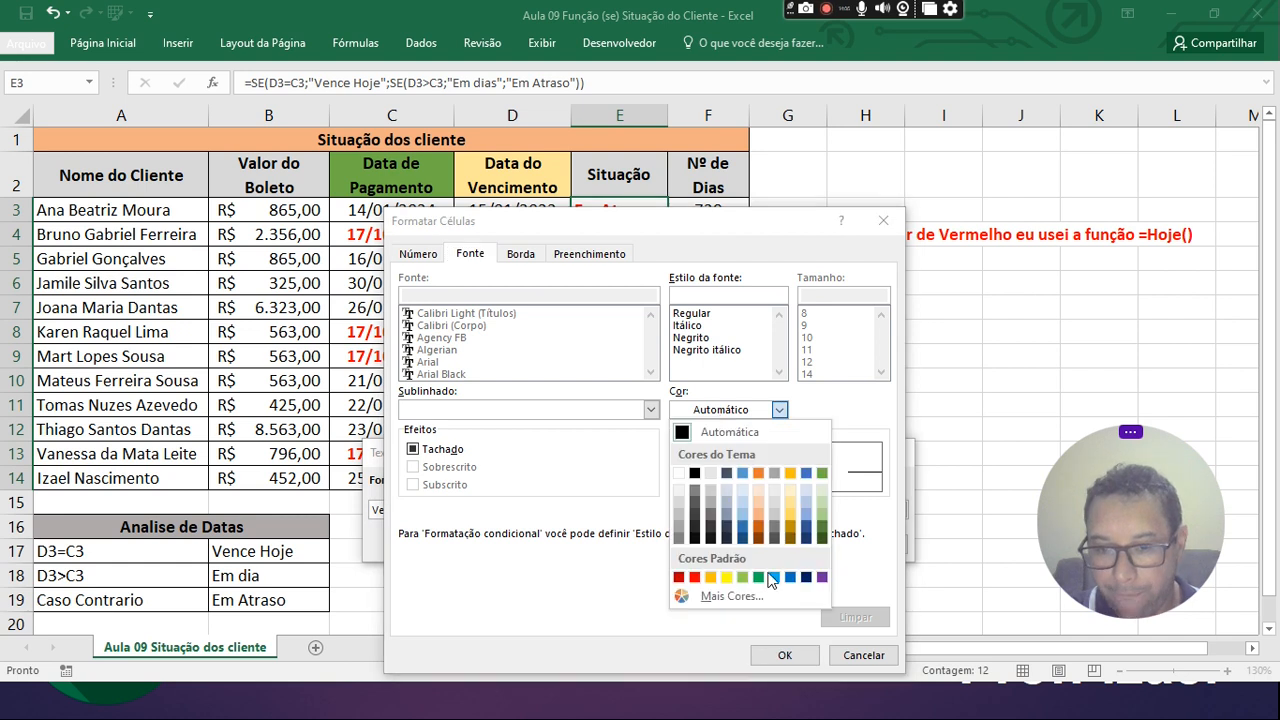
left_click(767, 575)
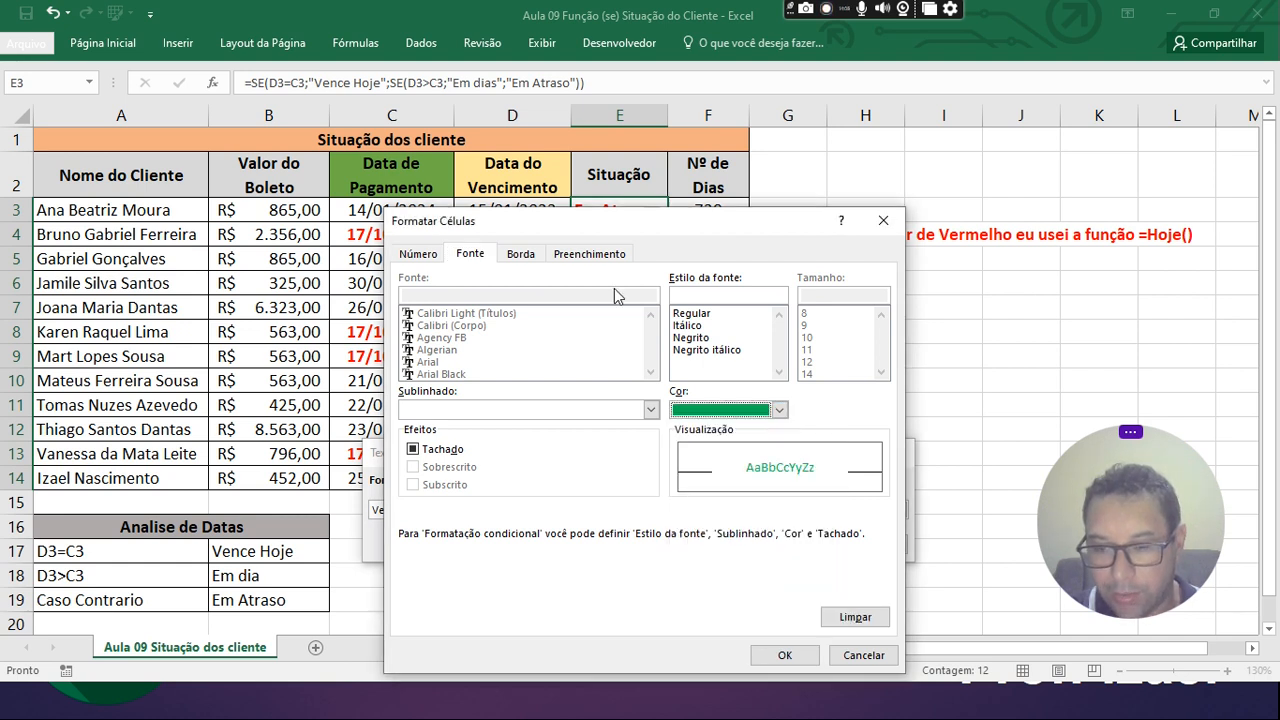
left_click(695, 339)
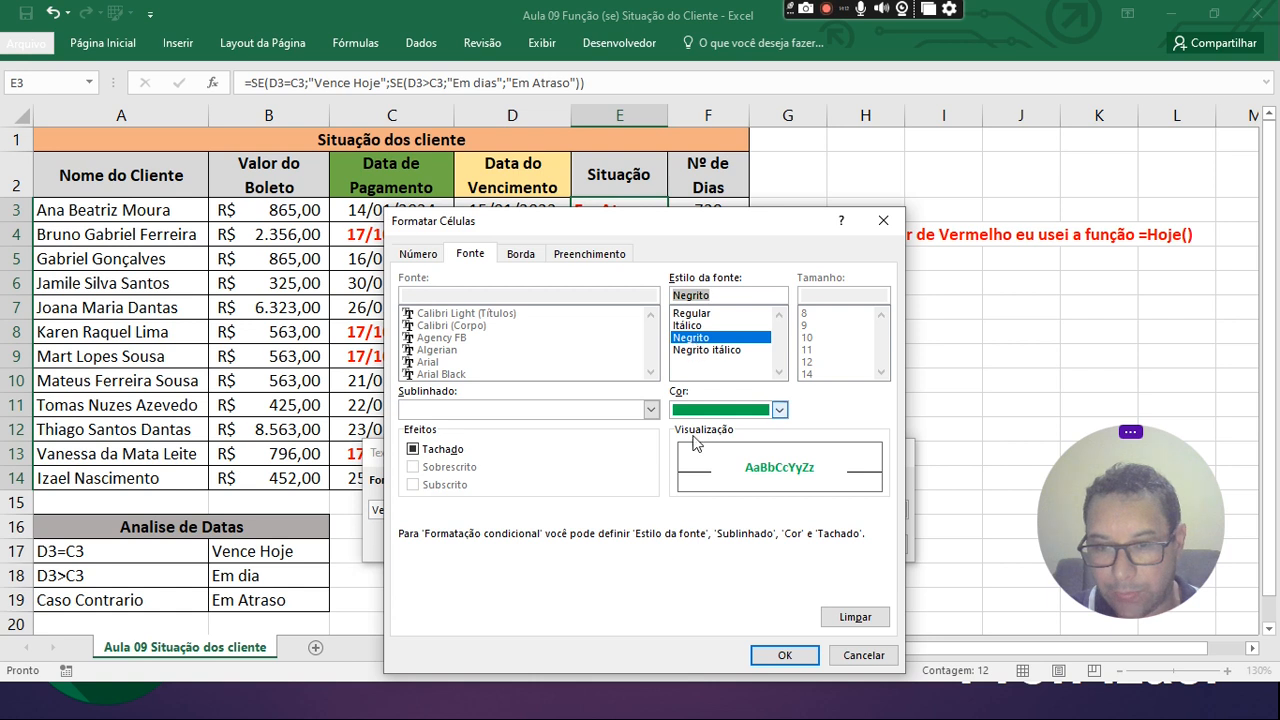
left_click(783, 657)
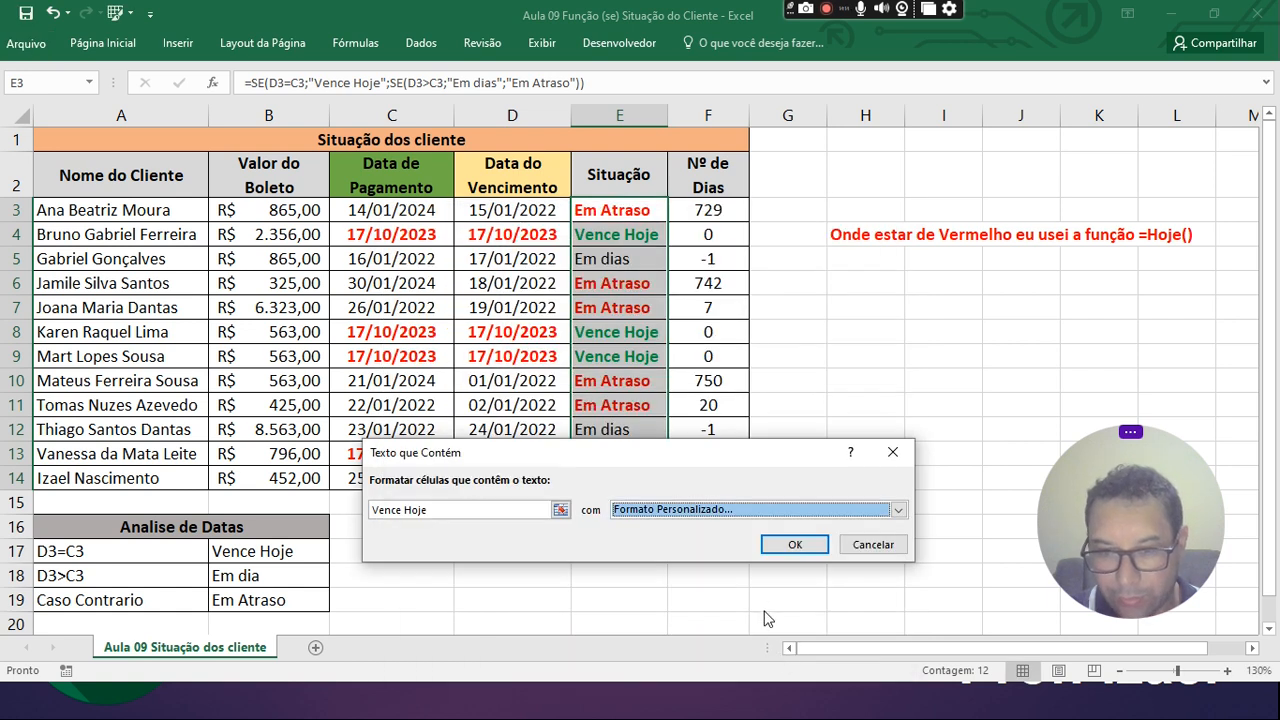
- Set the "Vence Hoje" rule's custom format to bold orange font and apply the rule
left_click(658, 508)
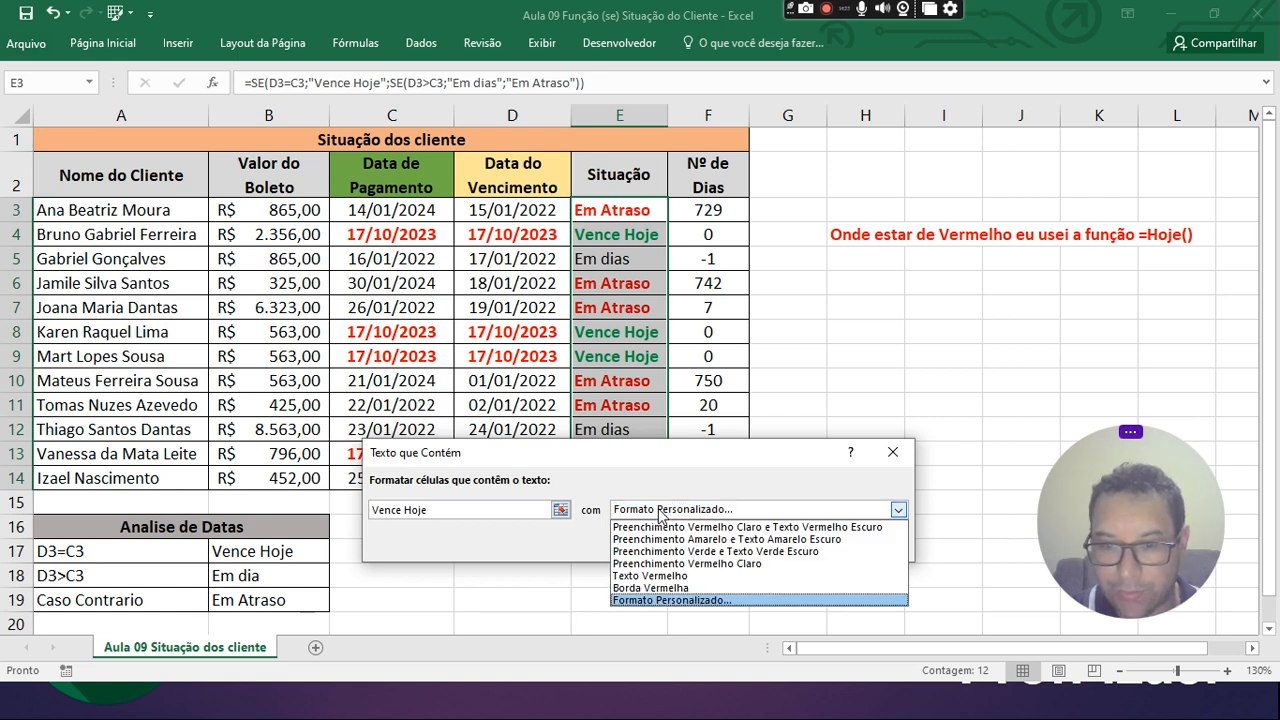
left_click(684, 596)
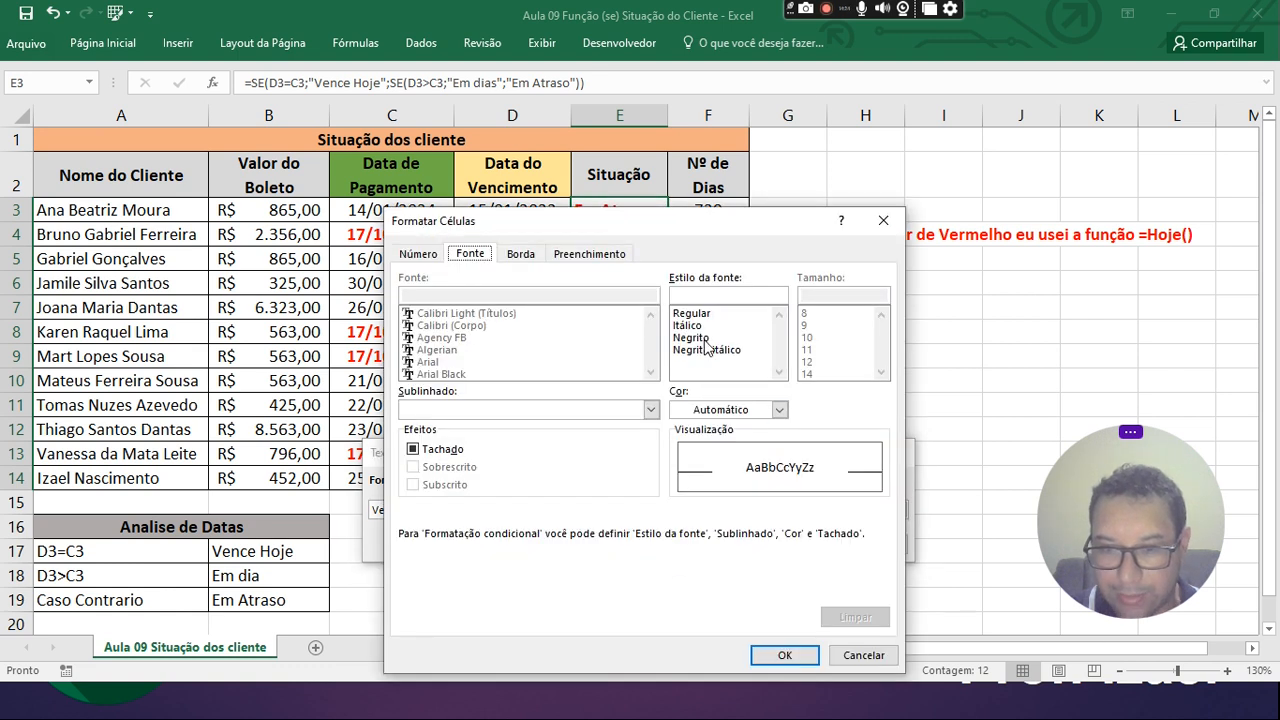
left_click(705, 338)
left_click(728, 412)
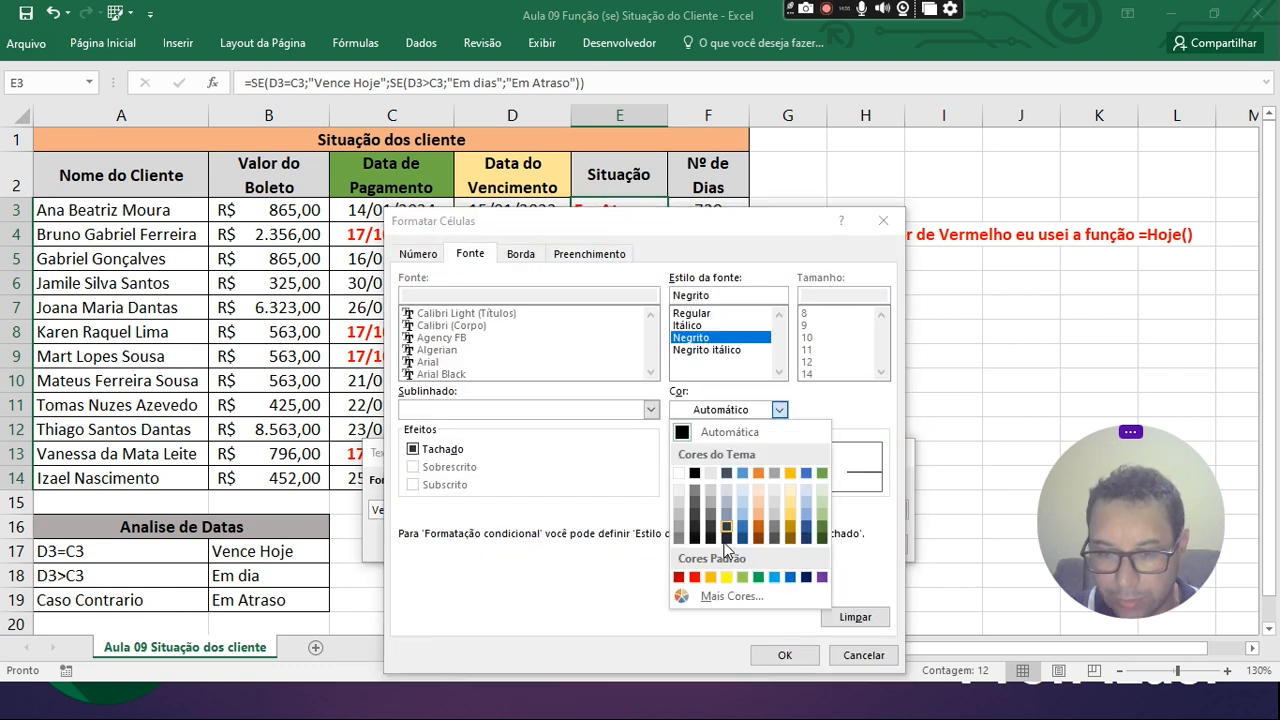
left_click(711, 582)
left_click(767, 656)
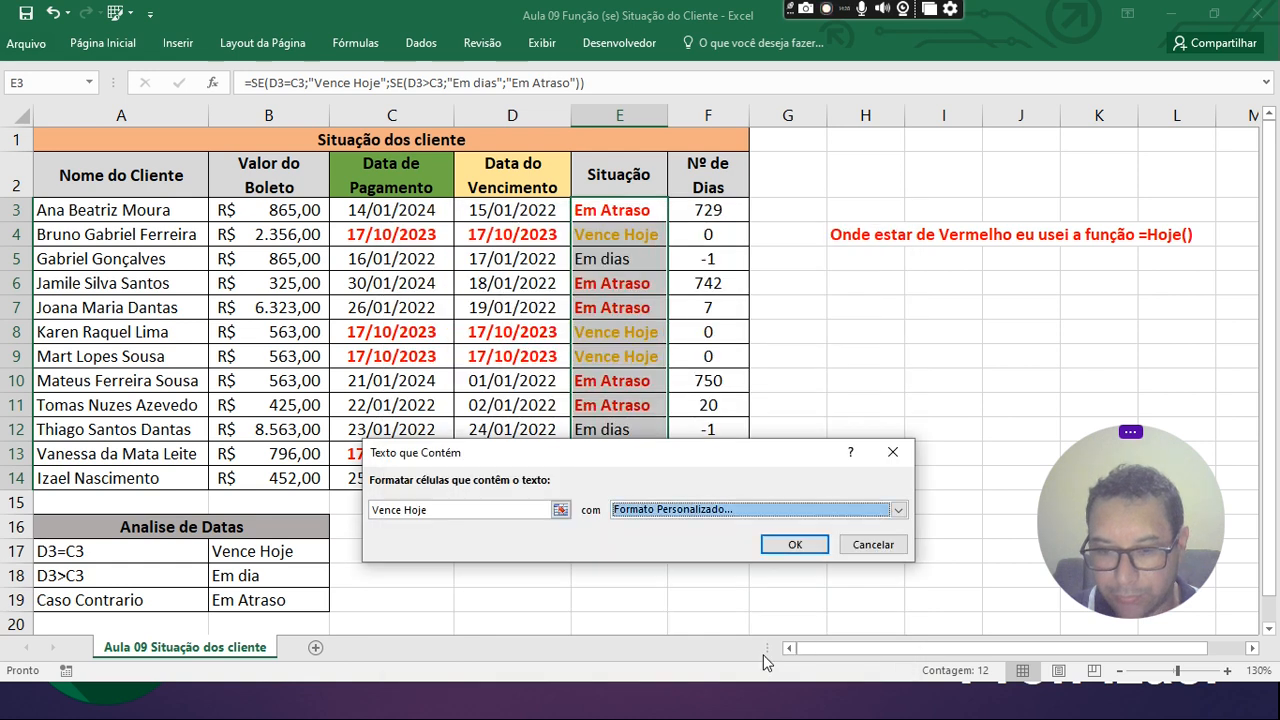
left_click(779, 547)
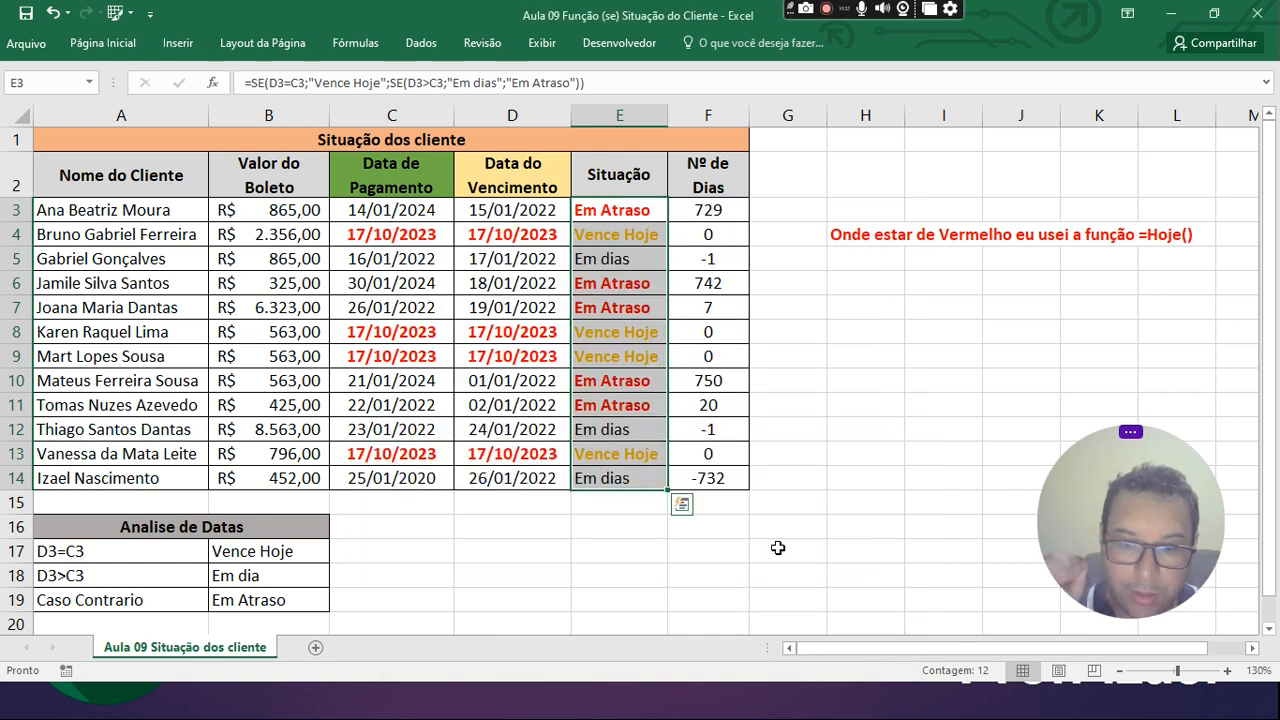
- Start a third text-contains conditional formatting rule on E3:E14 for the text "Em dias"
left_click(108, 43)
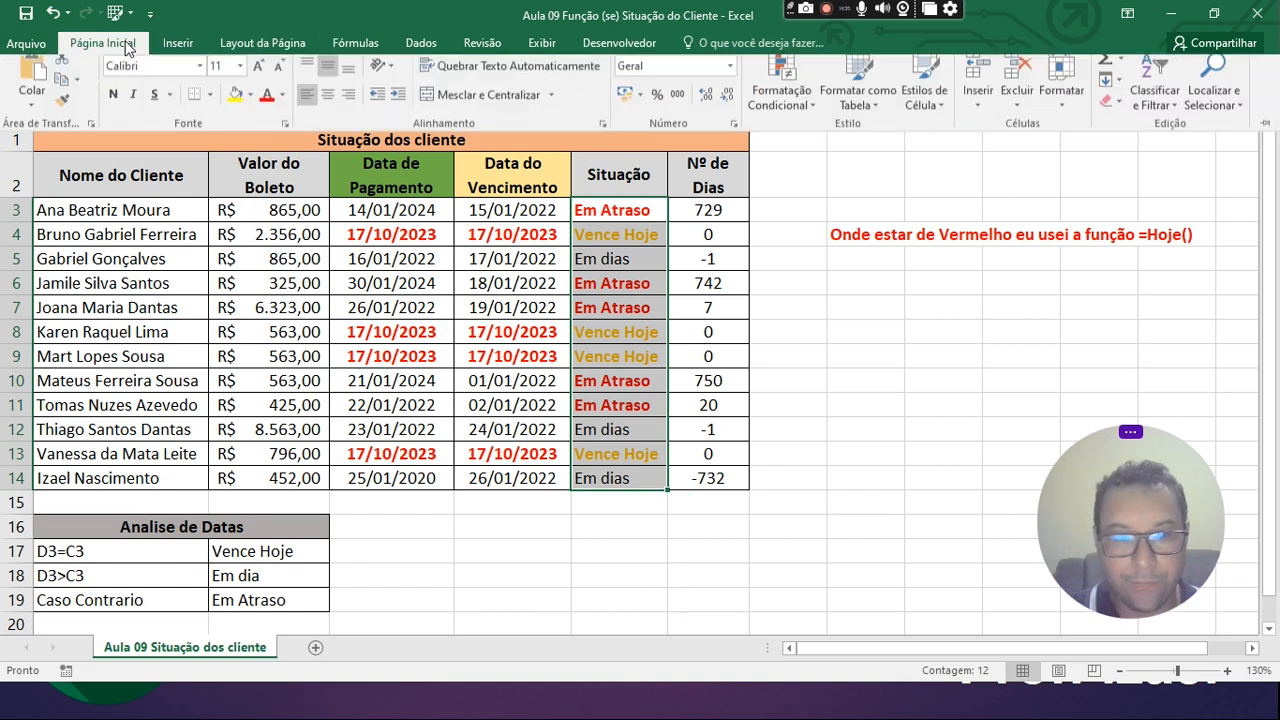
left_click(788, 116)
mouse_move(793, 145)
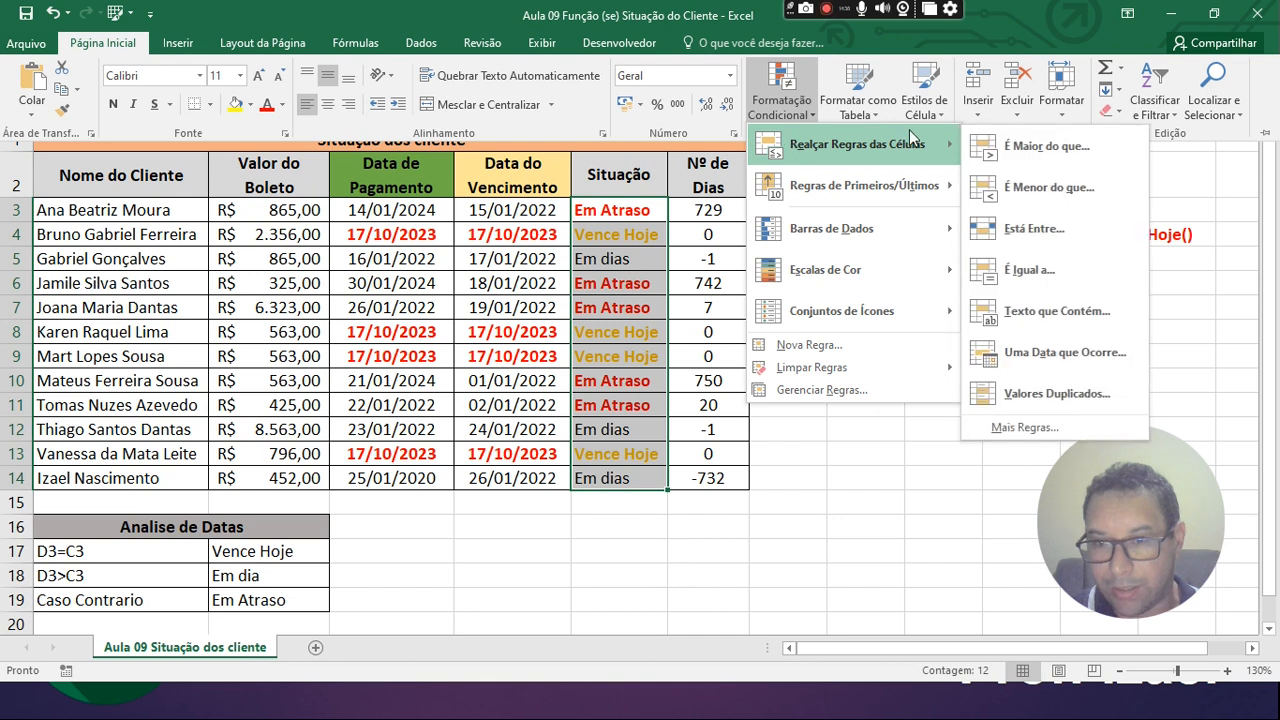
left_click(1045, 311)
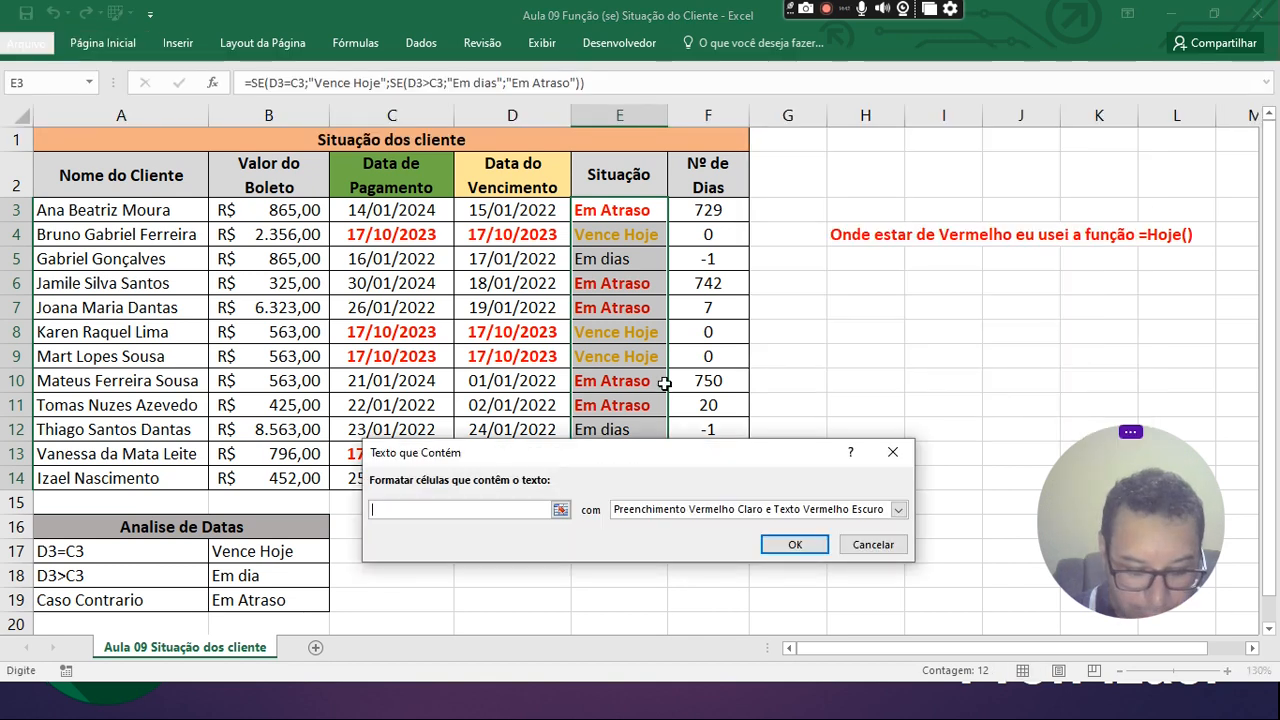
type("Em duia")
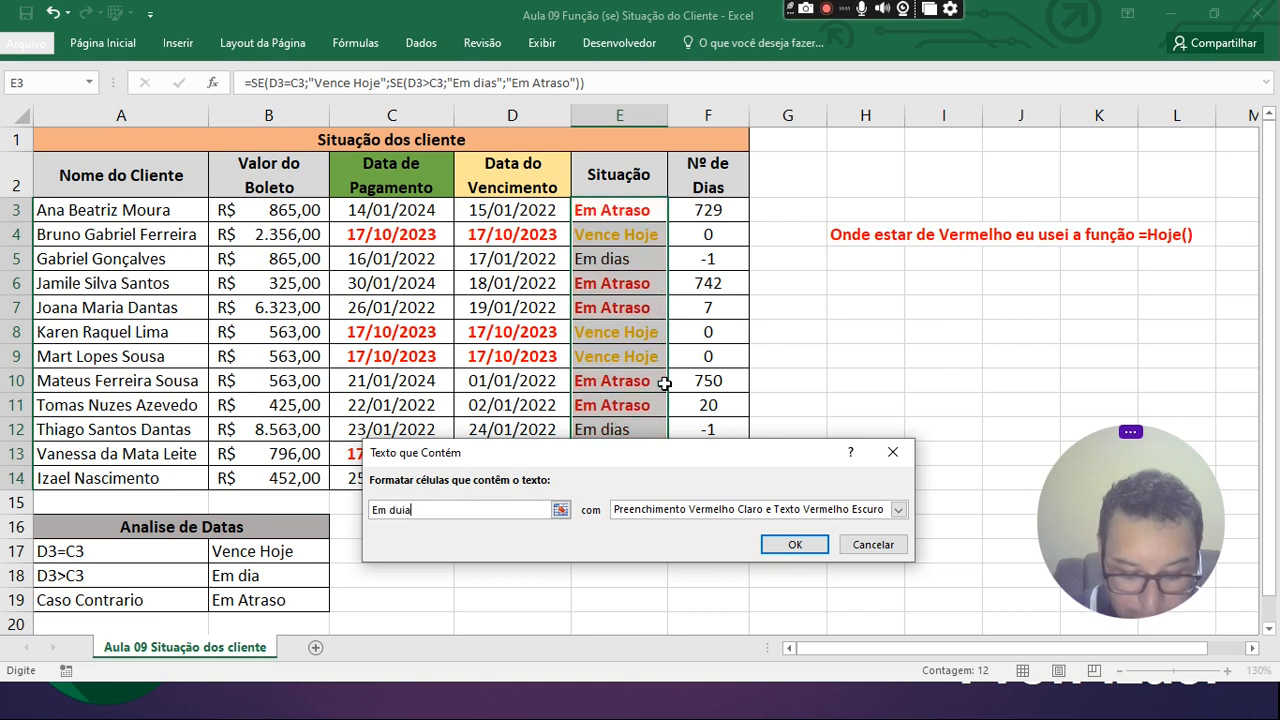
key("BackSpace")
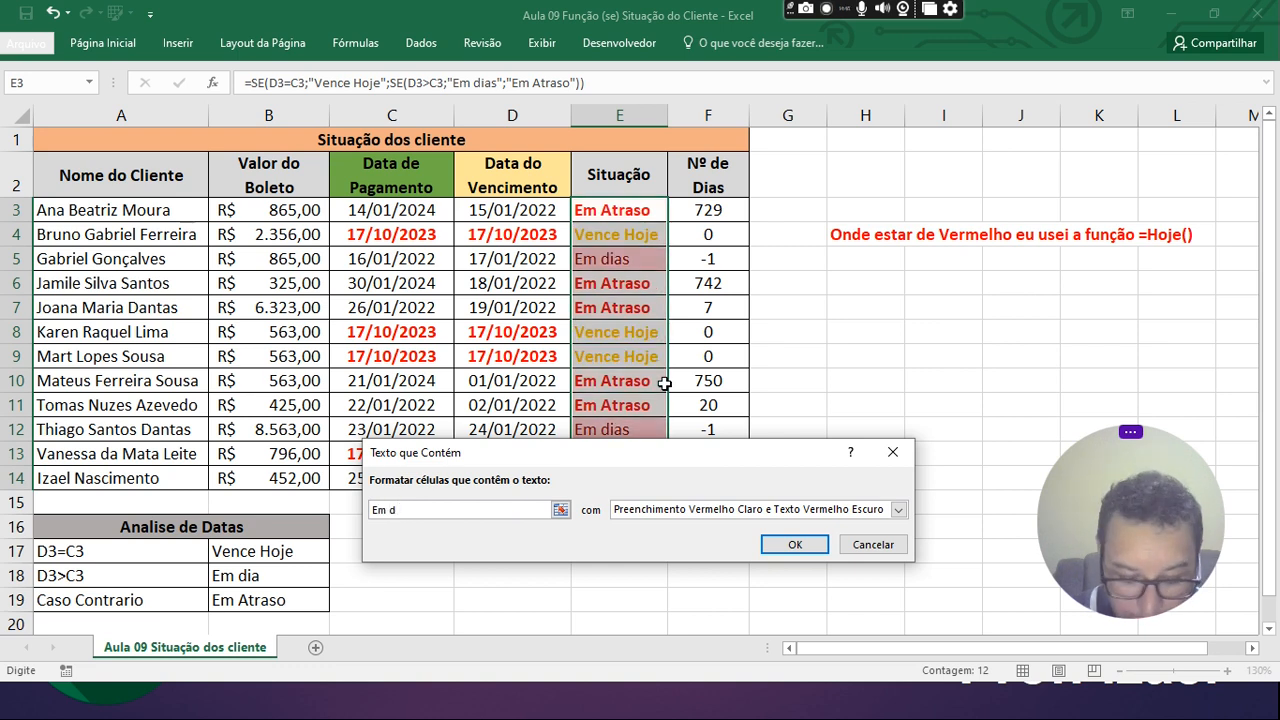
type("ias")
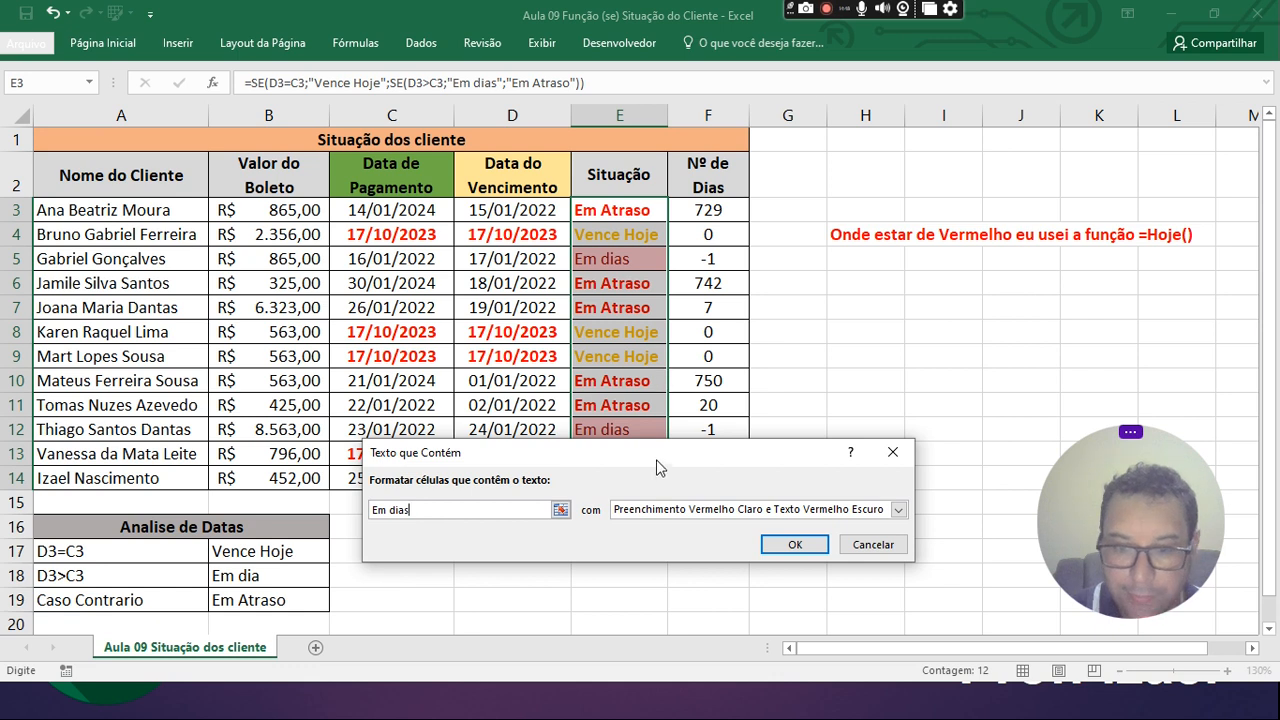
- Give the "Em dias" rule a custom format with bold green font, apply it and deselect the range
left_click(652, 515)
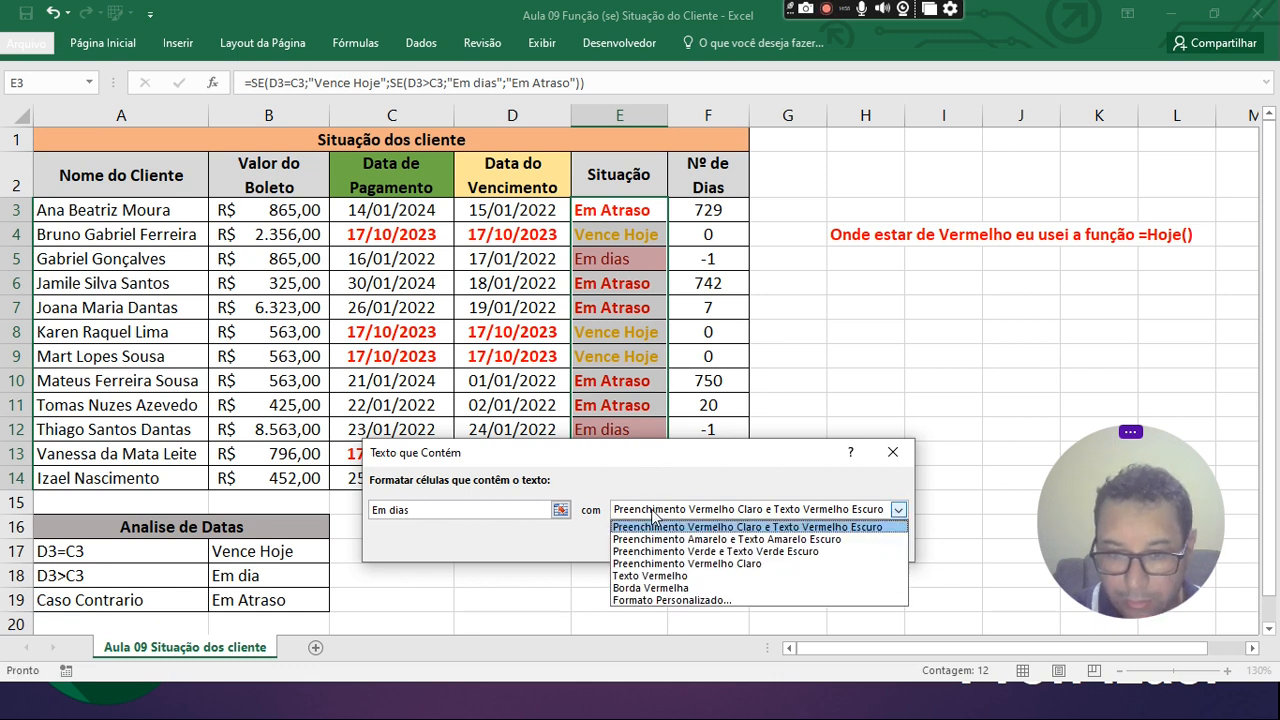
left_click(672, 603)
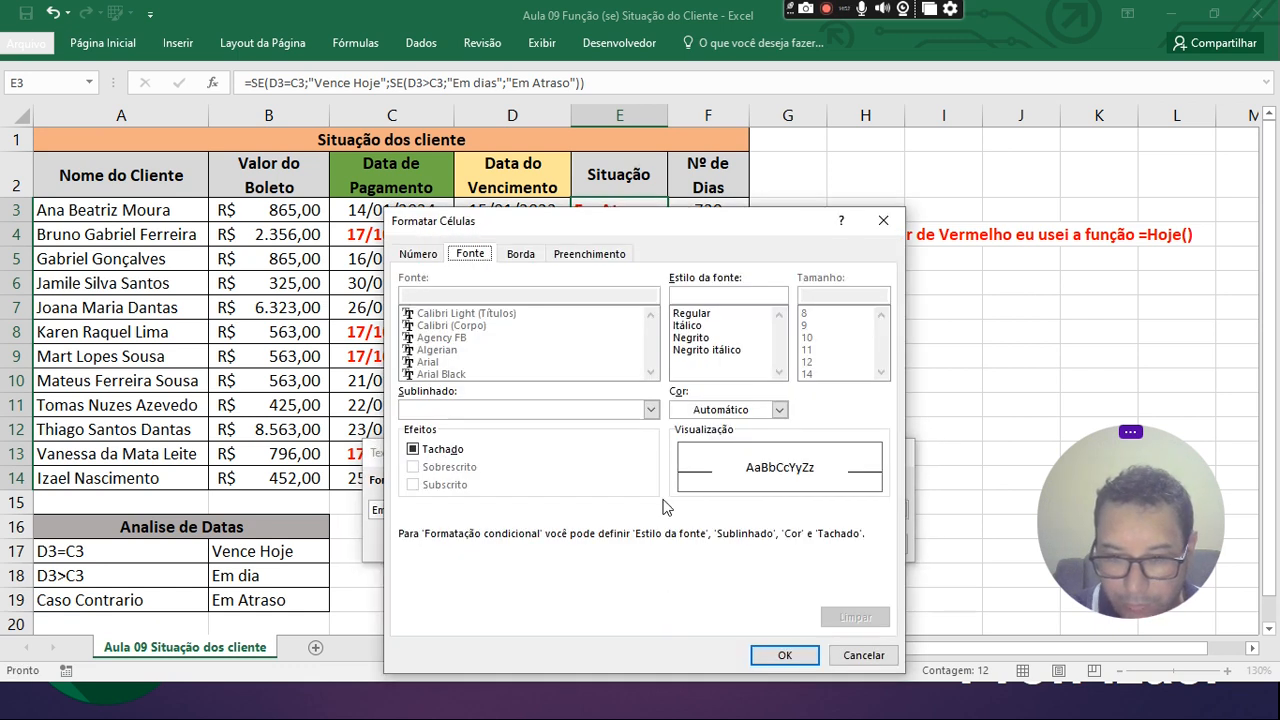
left_click(695, 338)
left_click(700, 410)
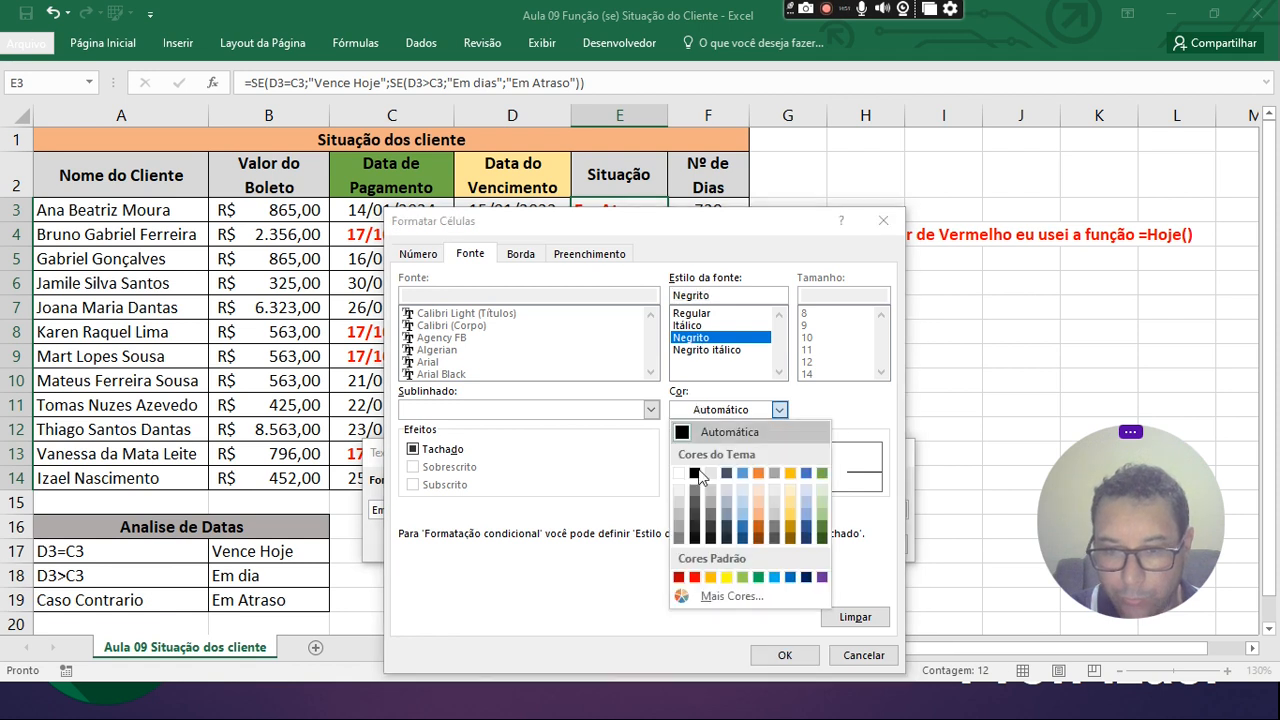
left_click(763, 584)
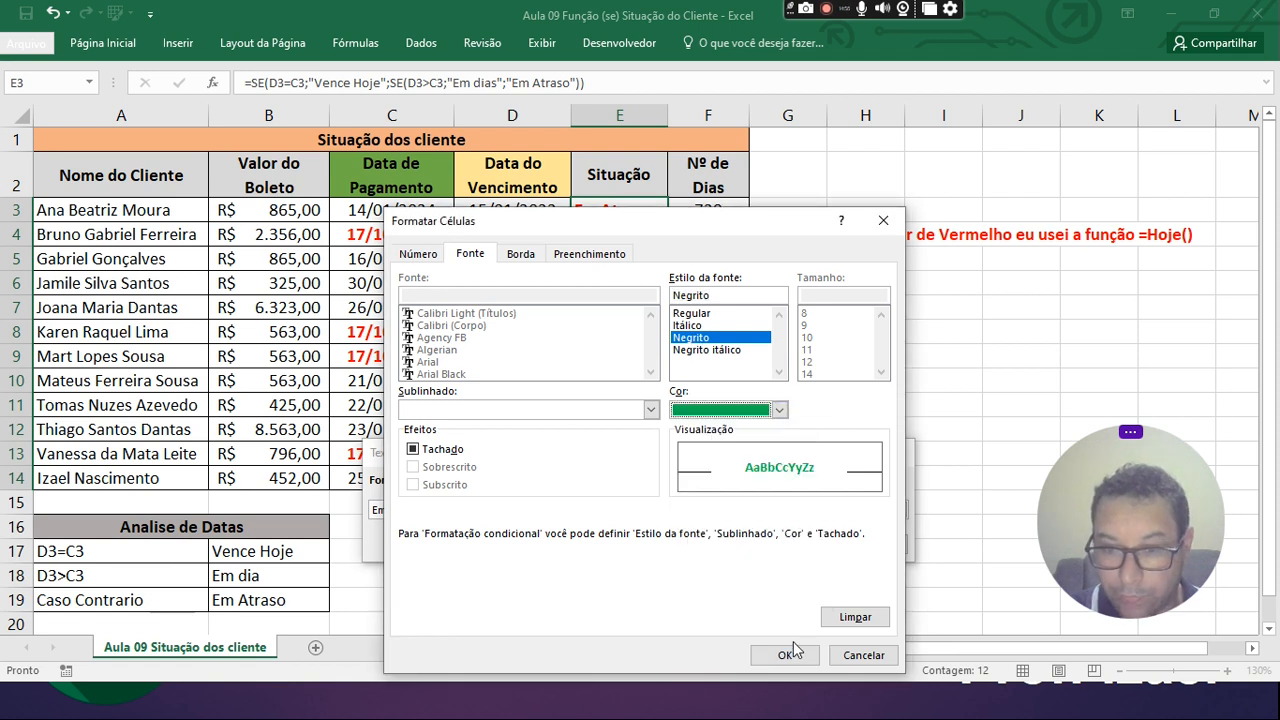
left_click(791, 648)
left_click(792, 547)
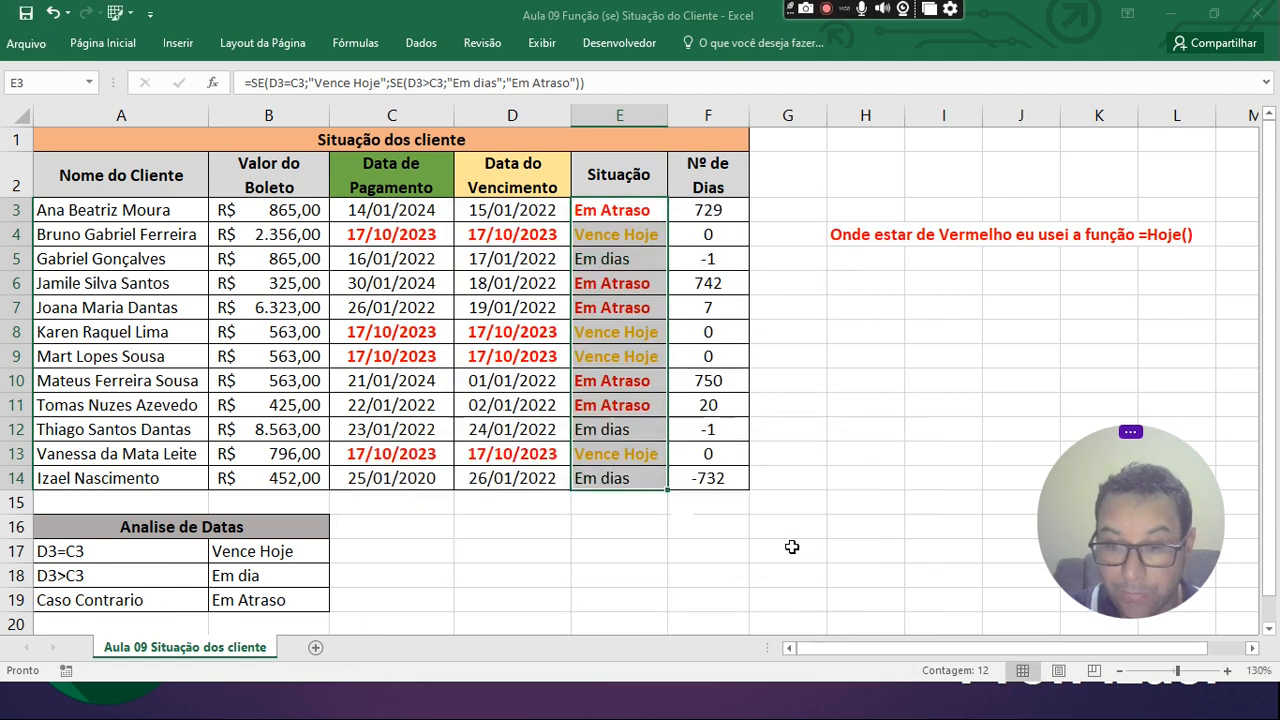
left_click(833, 469)
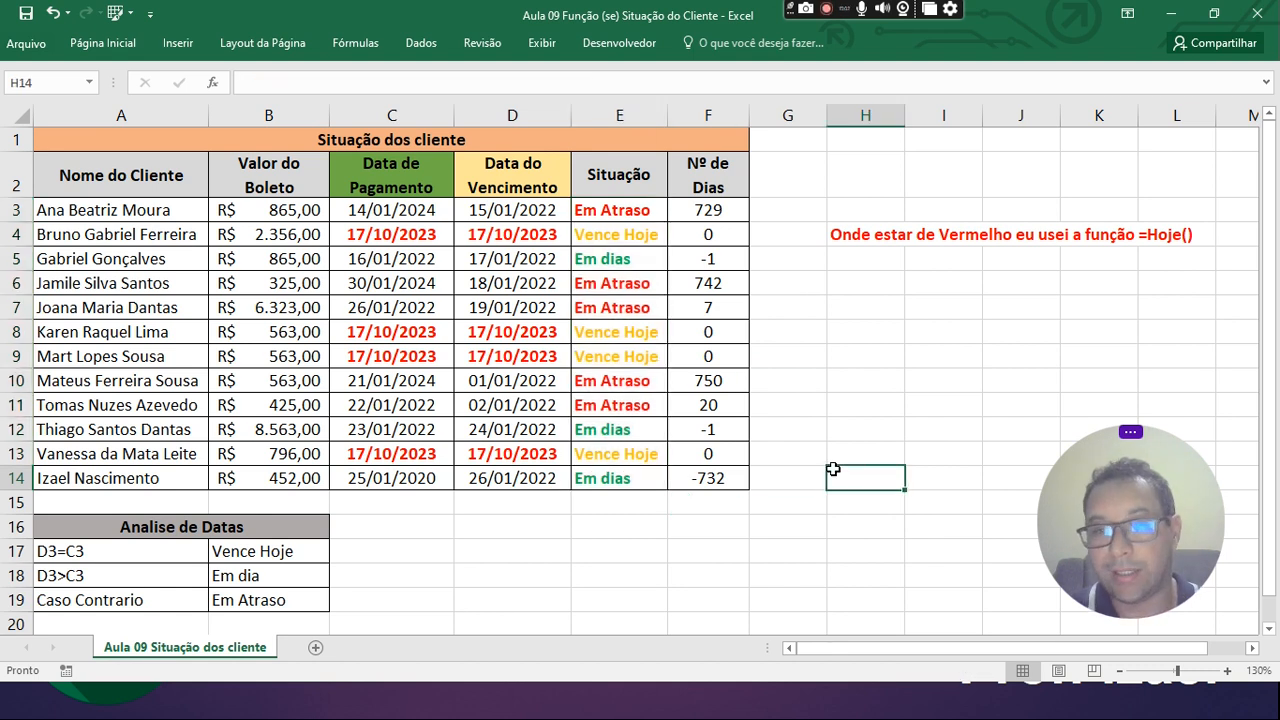
- Change the Data de Pagamento in C3 to 14/01/2019 to test the Situação formula and color rules
left_click(638, 230)
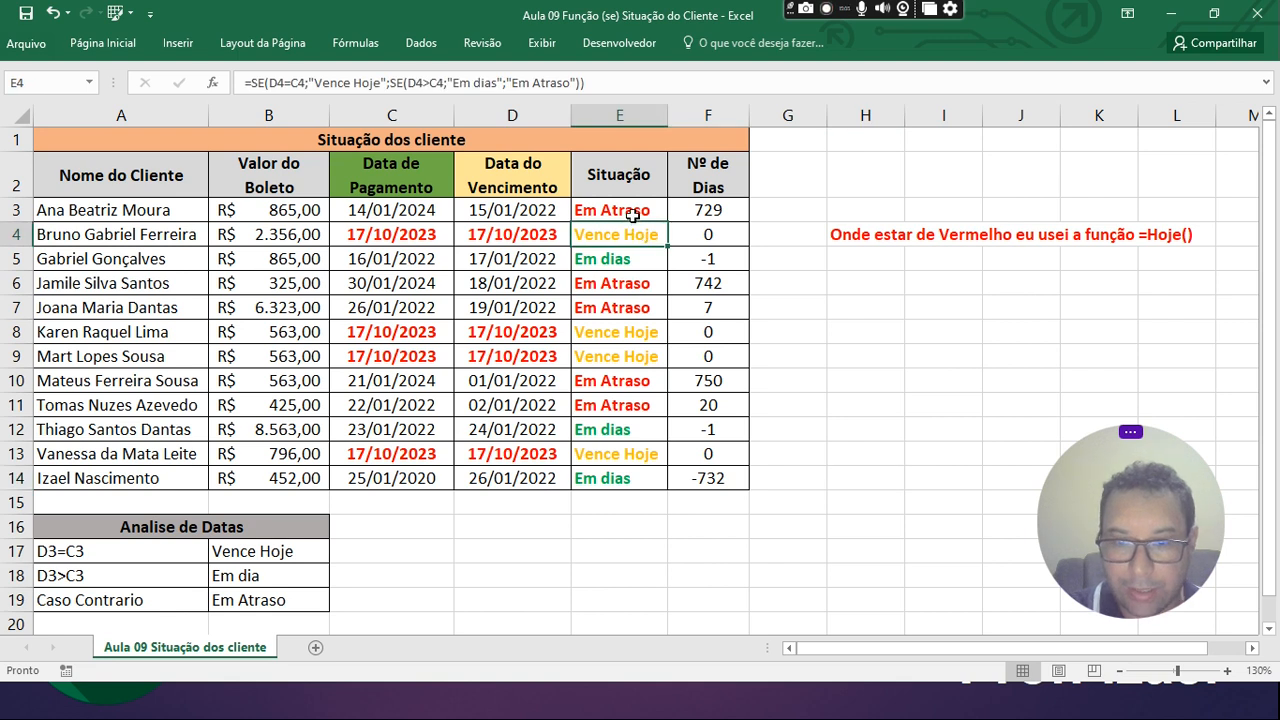
left_click(632, 214)
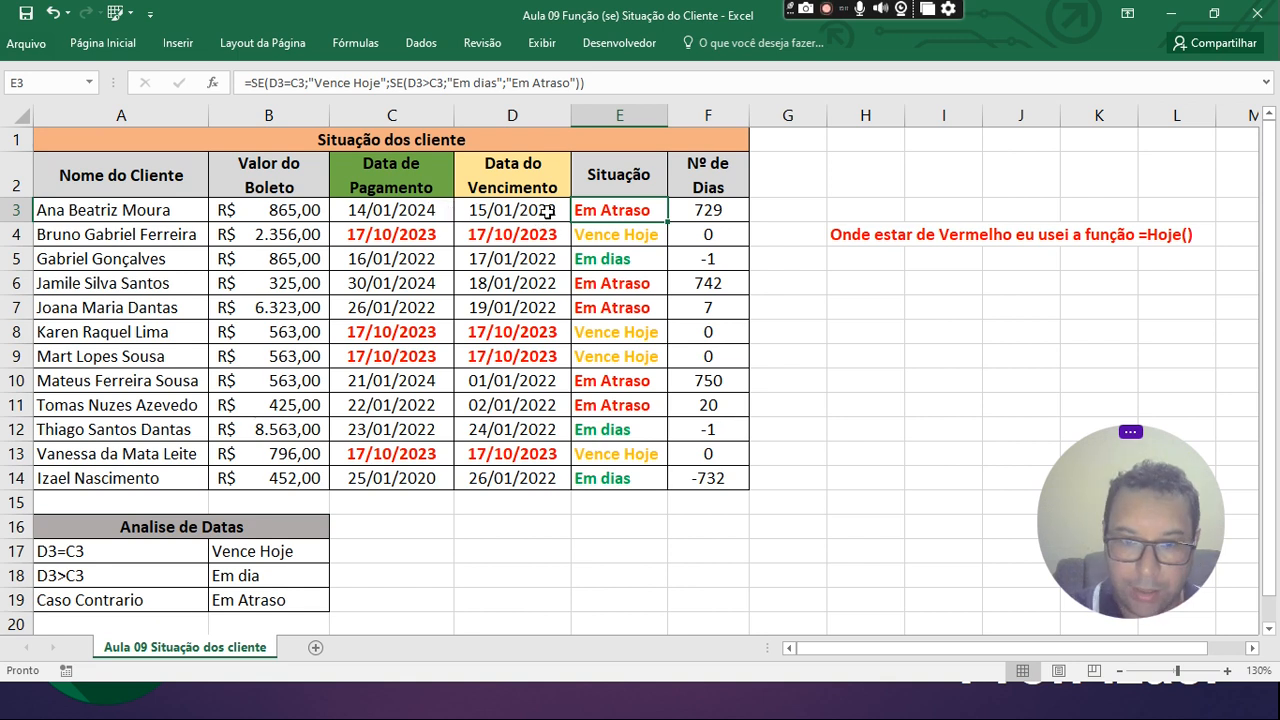
double_click(440, 212)
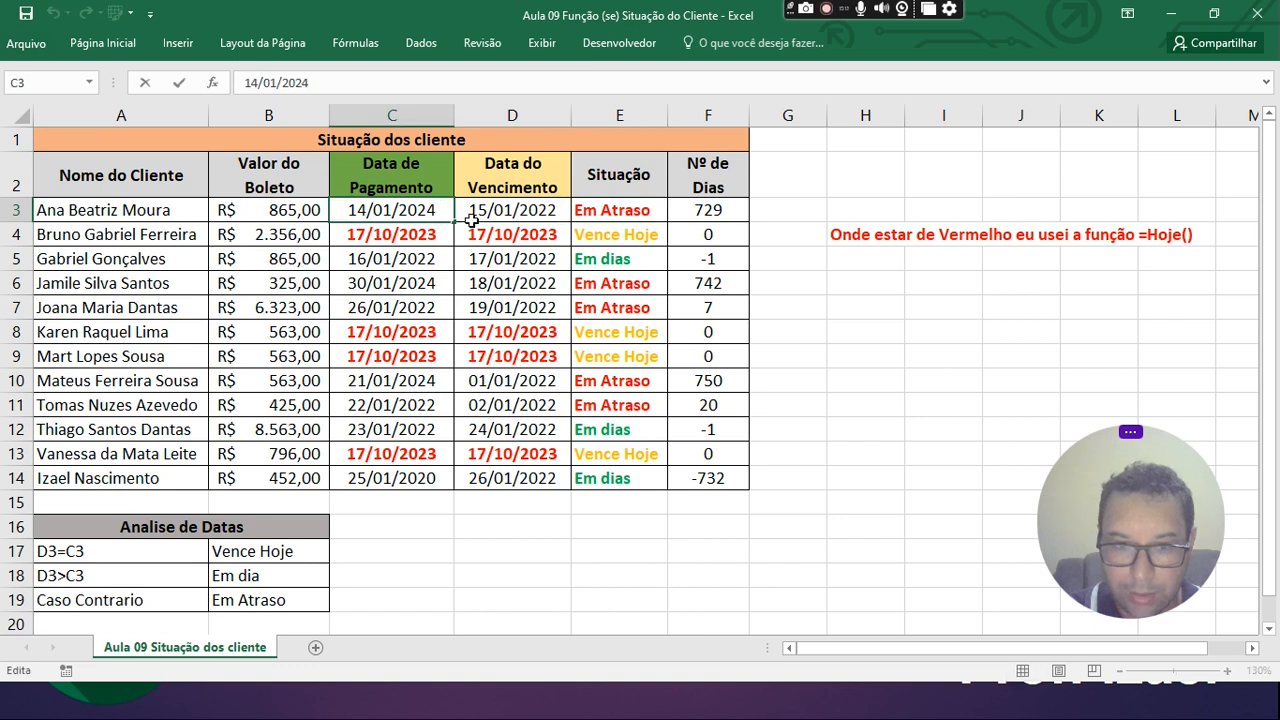
key("BackSpace")
key("BackSpace")
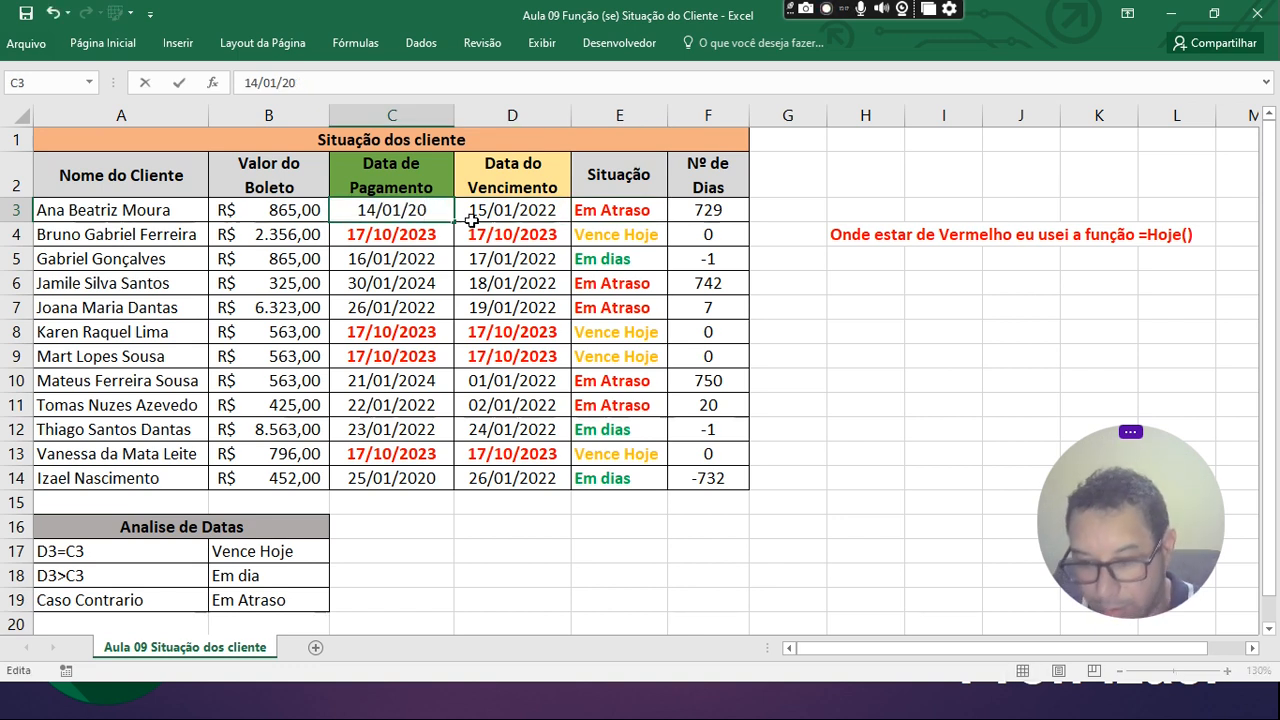
type("19")
key("Return")
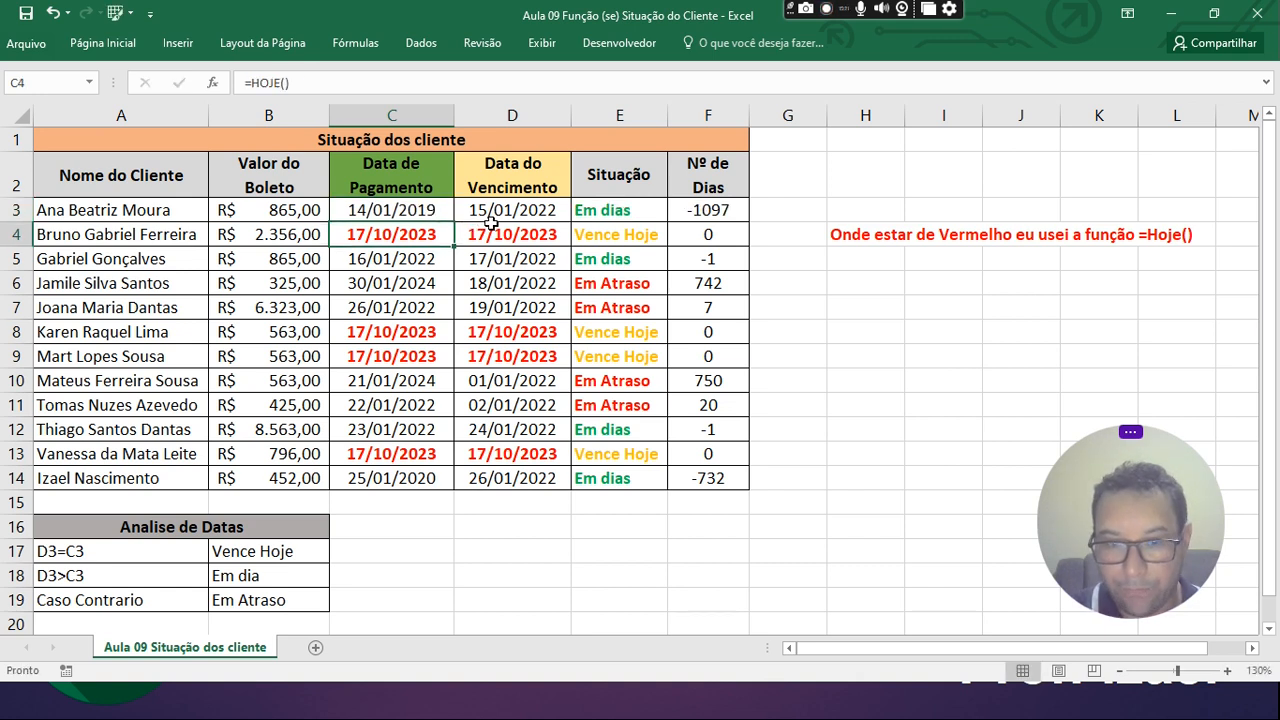
- Compare the dates in C3 and D3 with the status in E3, and check the colored statuses in E6 and E8
left_click(475, 206)
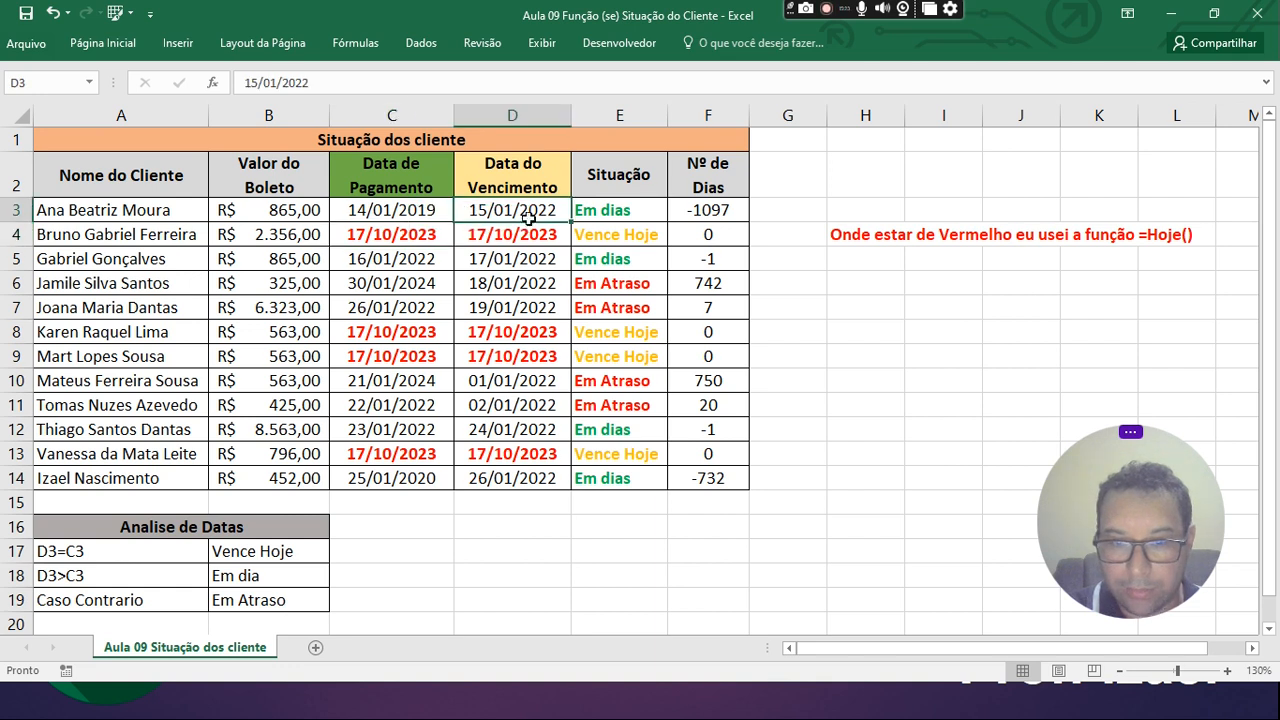
left_click(645, 214)
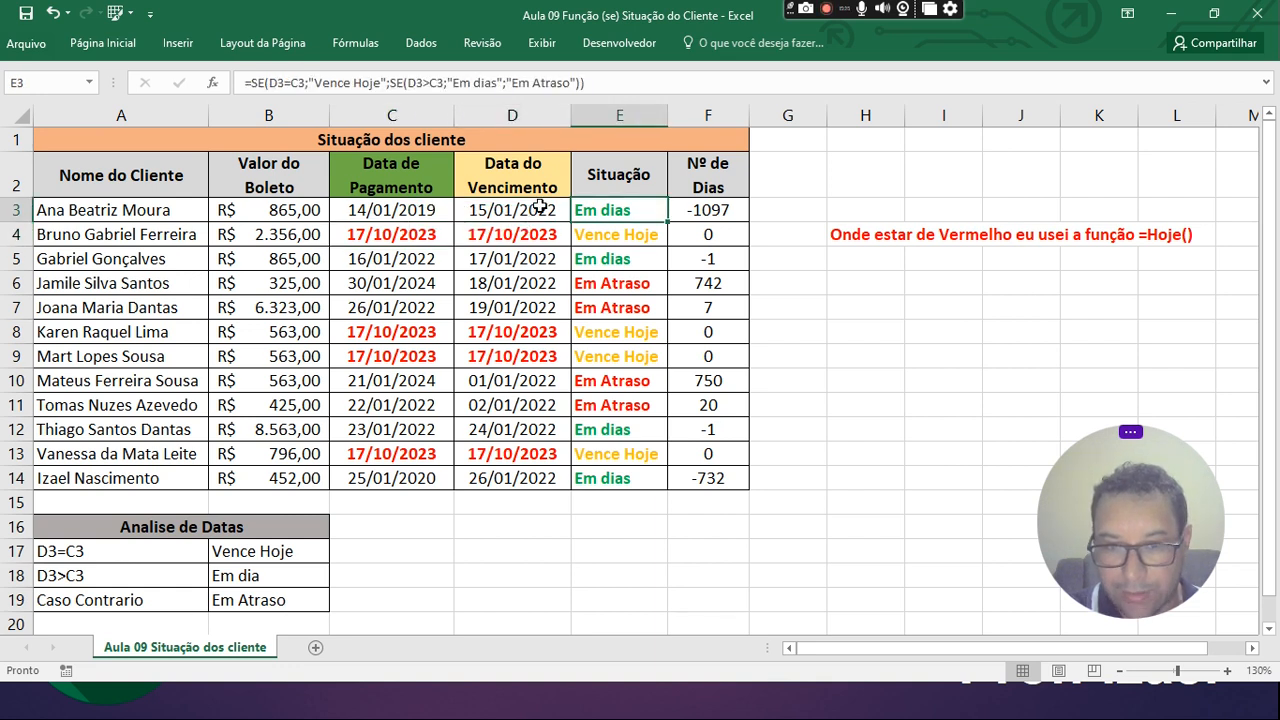
left_click(416, 207)
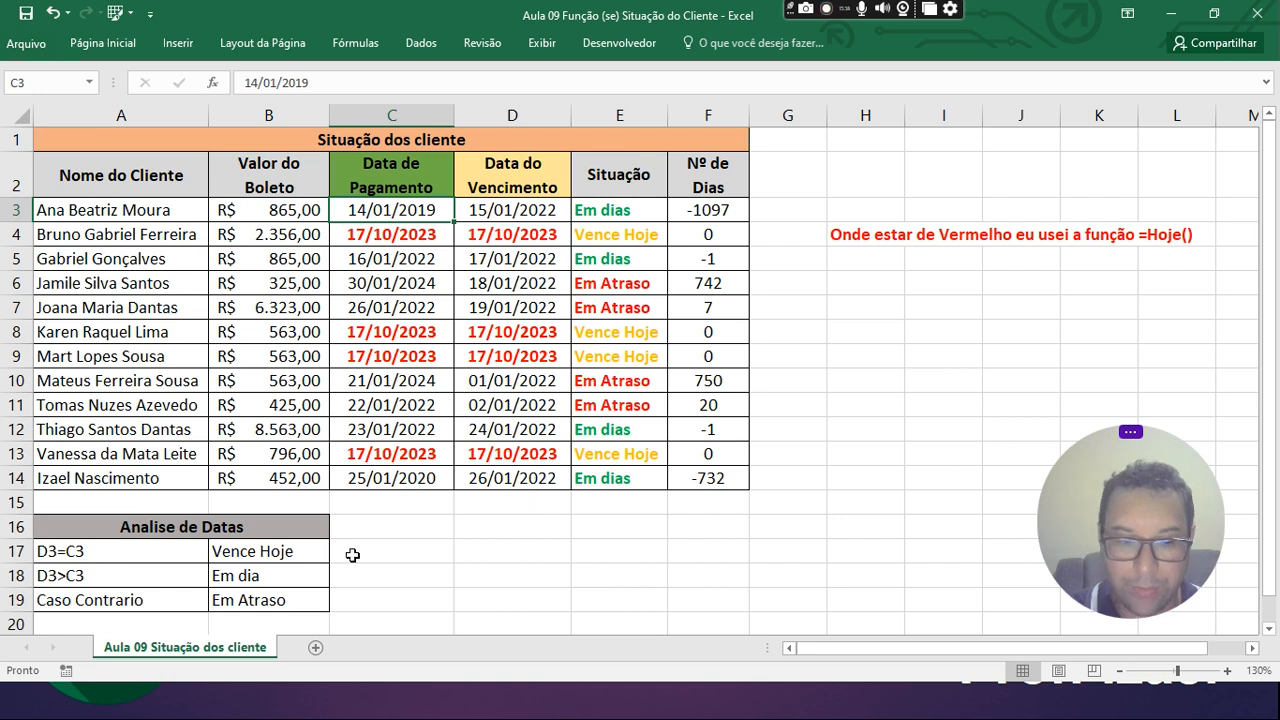
left_click(631, 210)
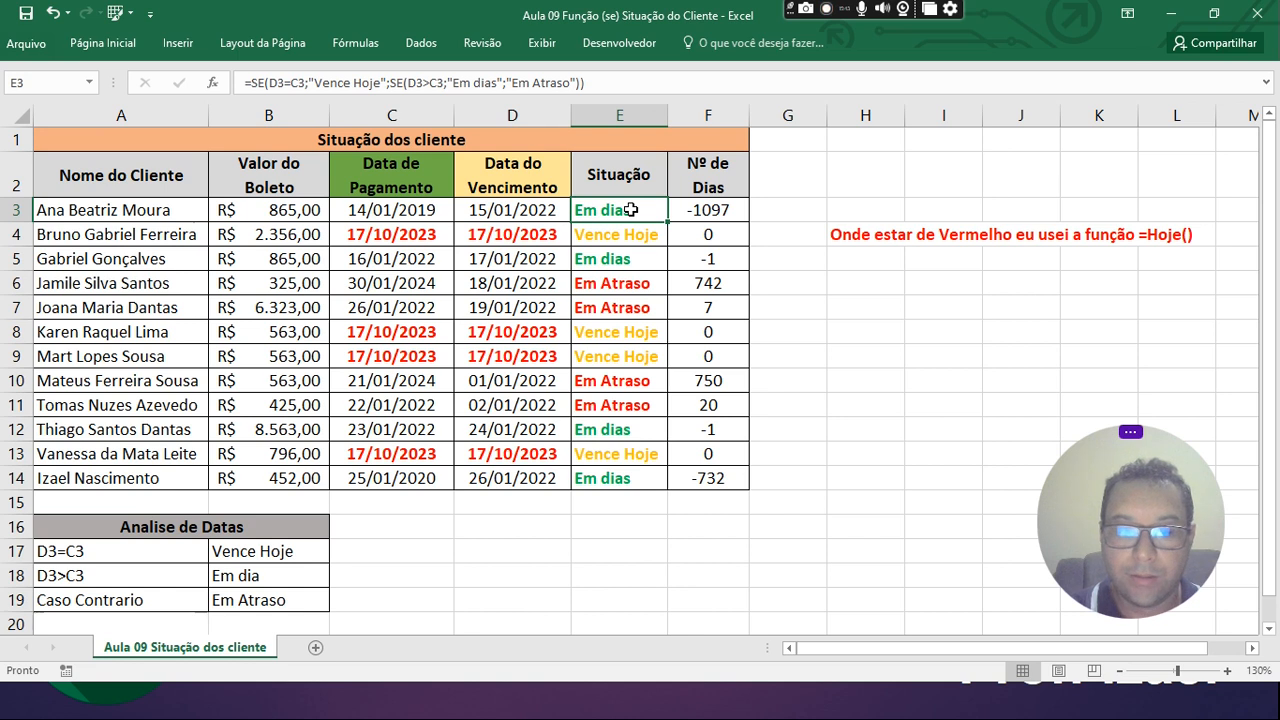
left_click(638, 289)
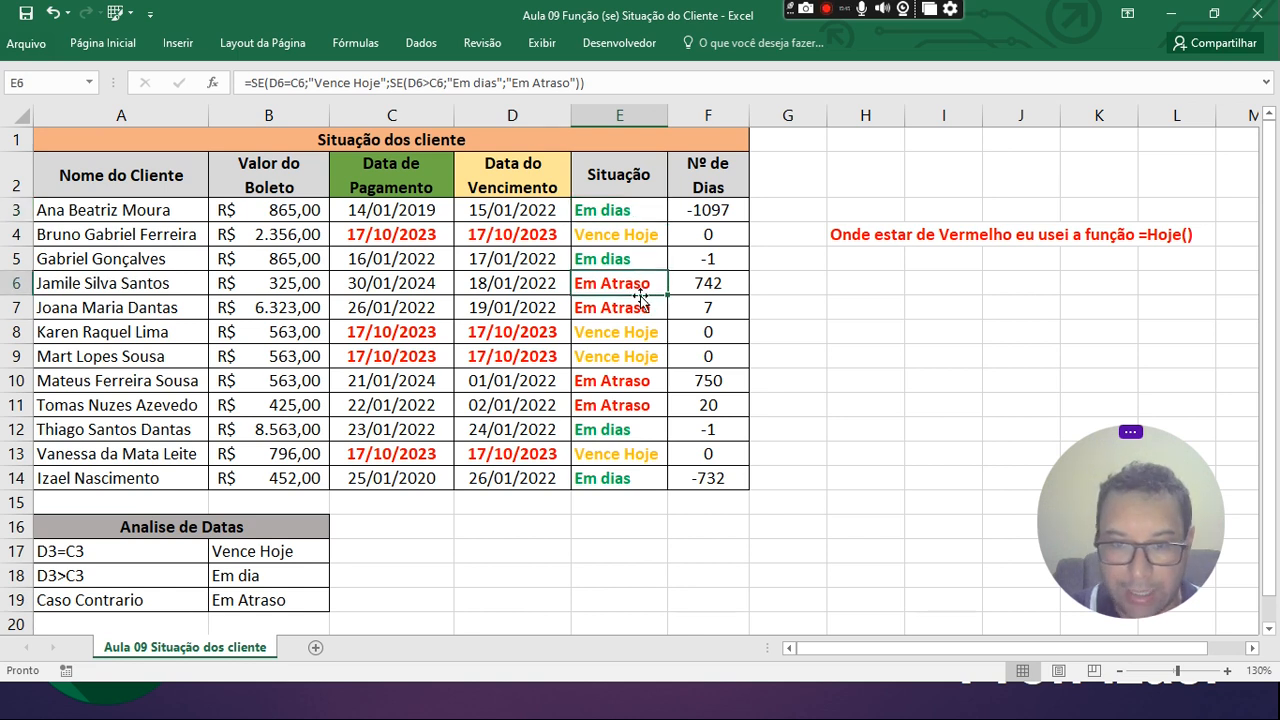
left_click(636, 334)
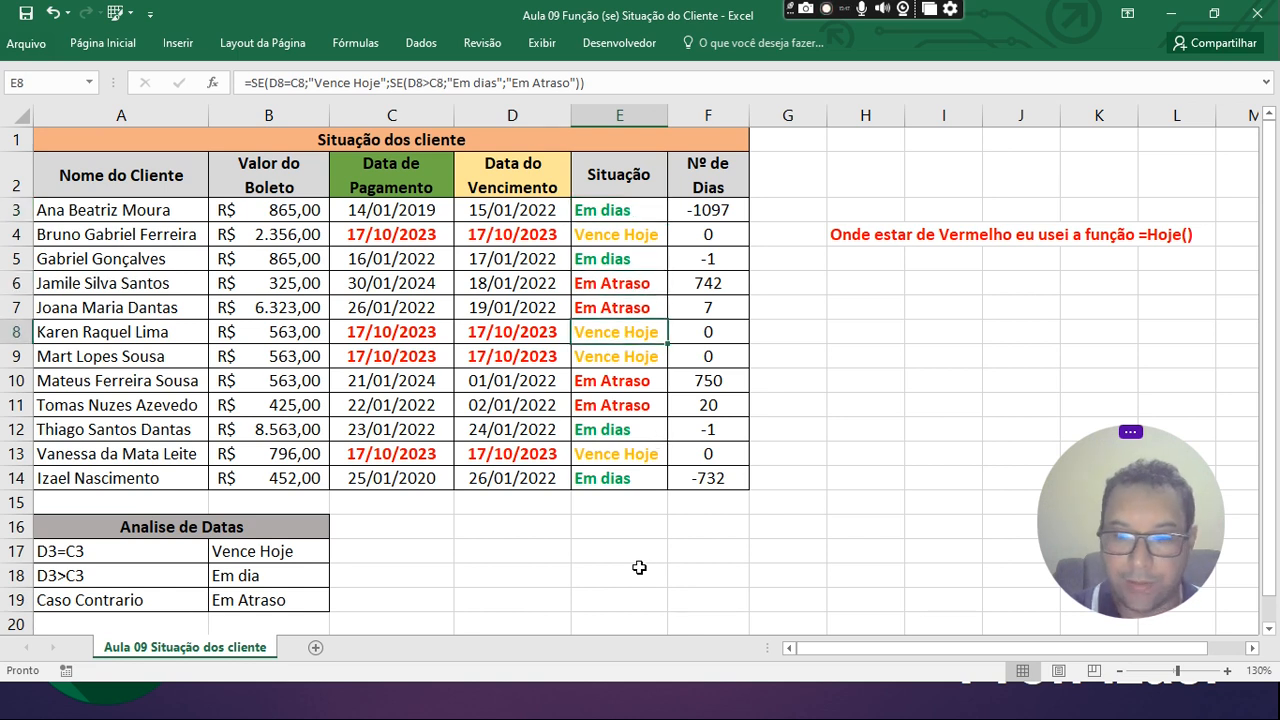